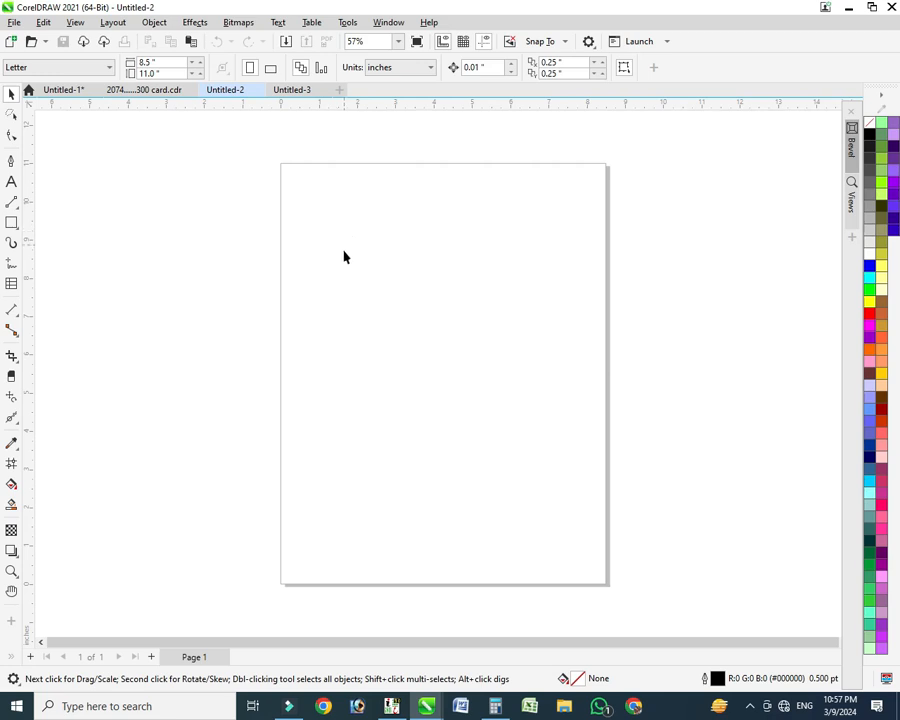
- Add the artistic text "shape tool" in the upper part of the page
key("F8")
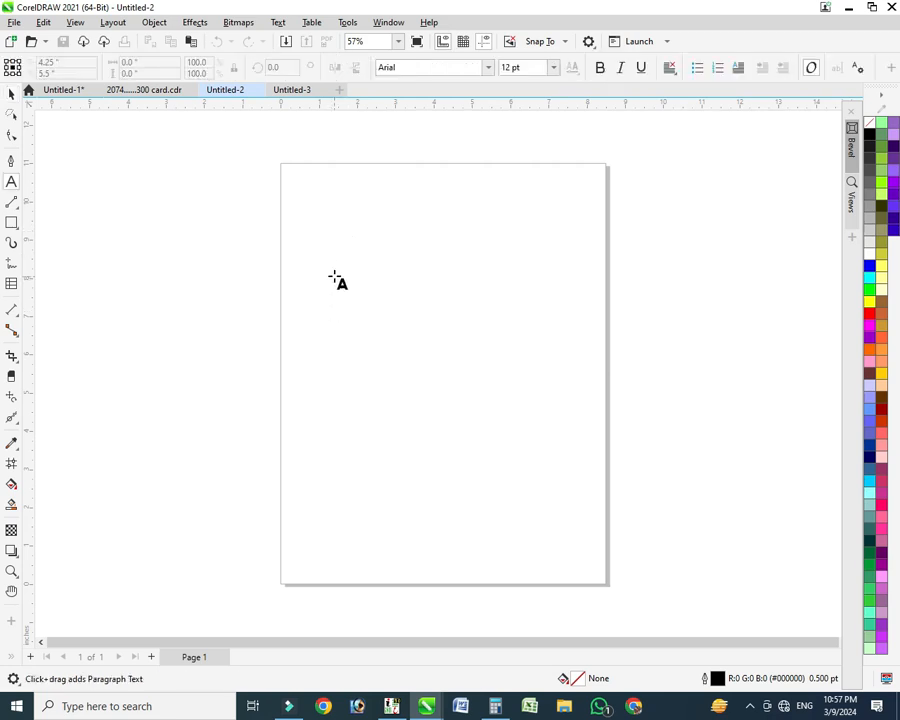
left_click(334, 276)
type("shape too")
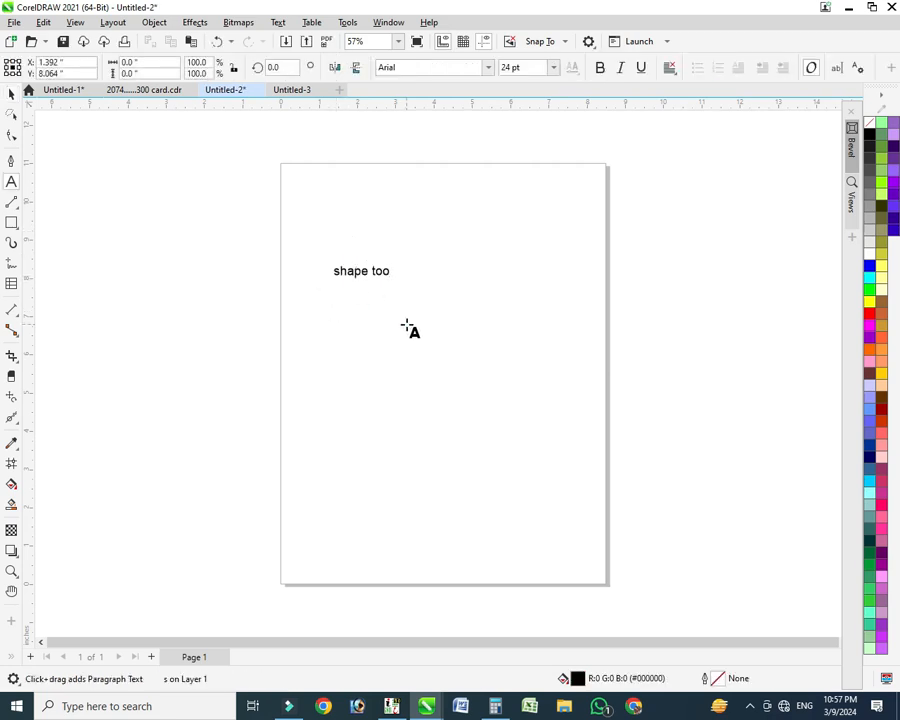
key("ctrl+space")
key("shift+F2")
scroll(407, 325, "down", 2)
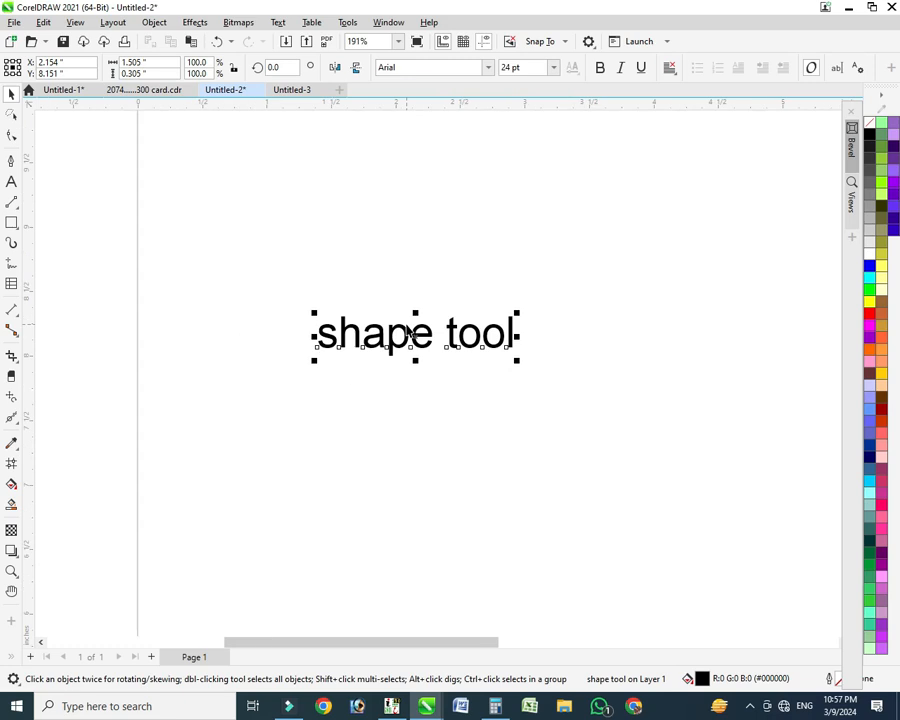
scroll(407, 325, "up", 2)
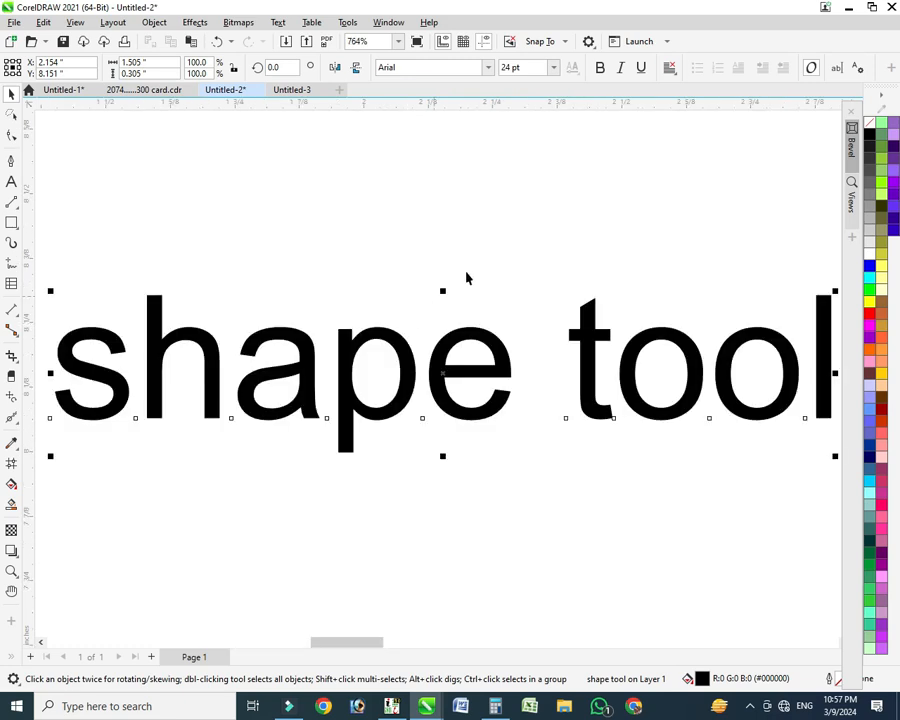
- Set the text's font to Swis721 BlkCn BT and fill it with red
left_click(488, 68)
left_click(456, 112)
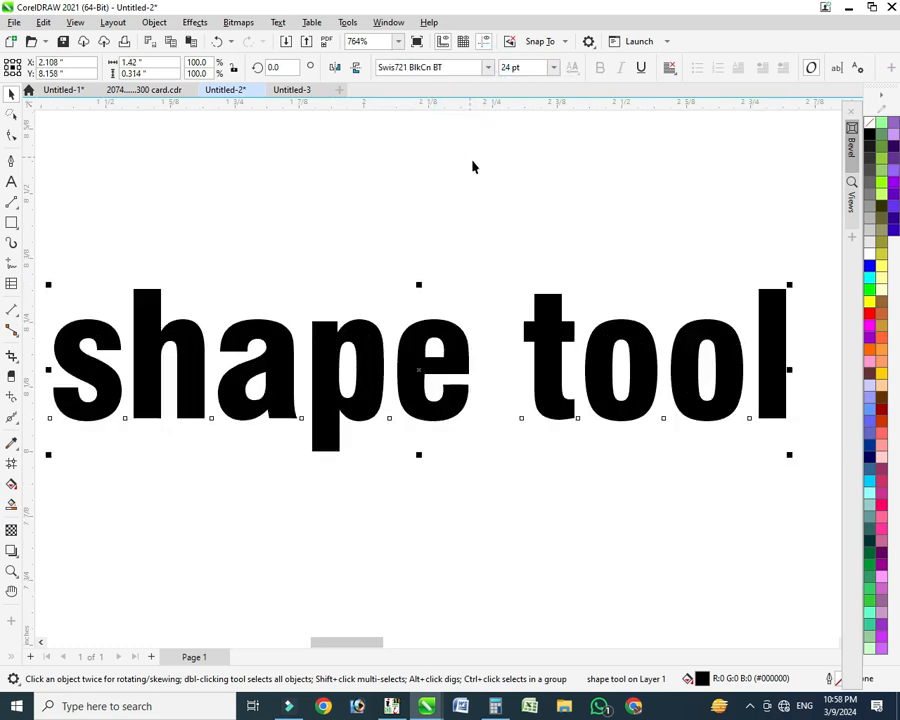
key("F3")
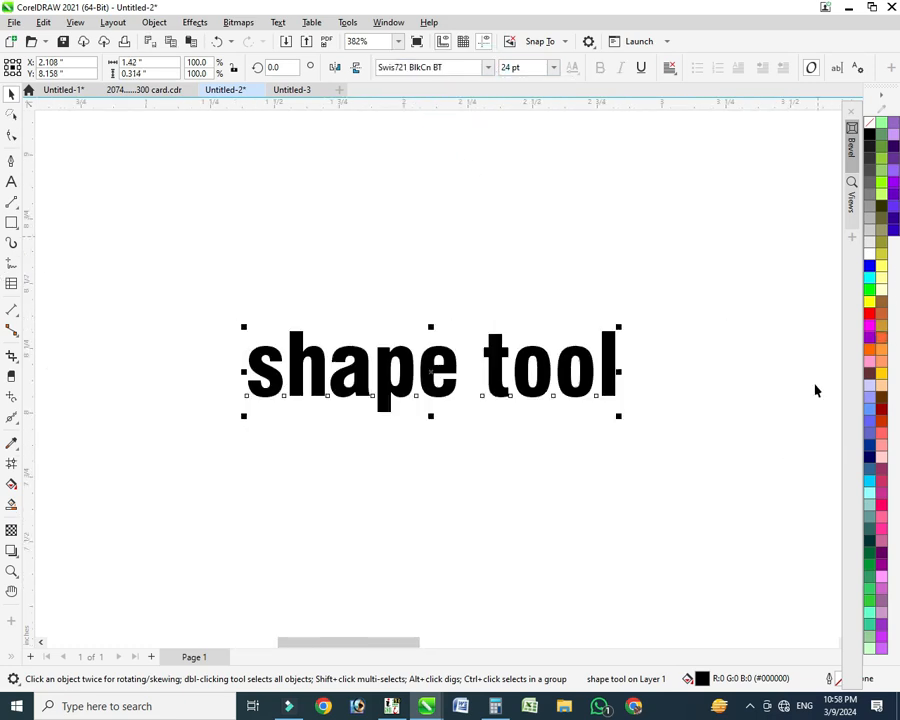
left_click(872, 316)
double_click(616, 368)
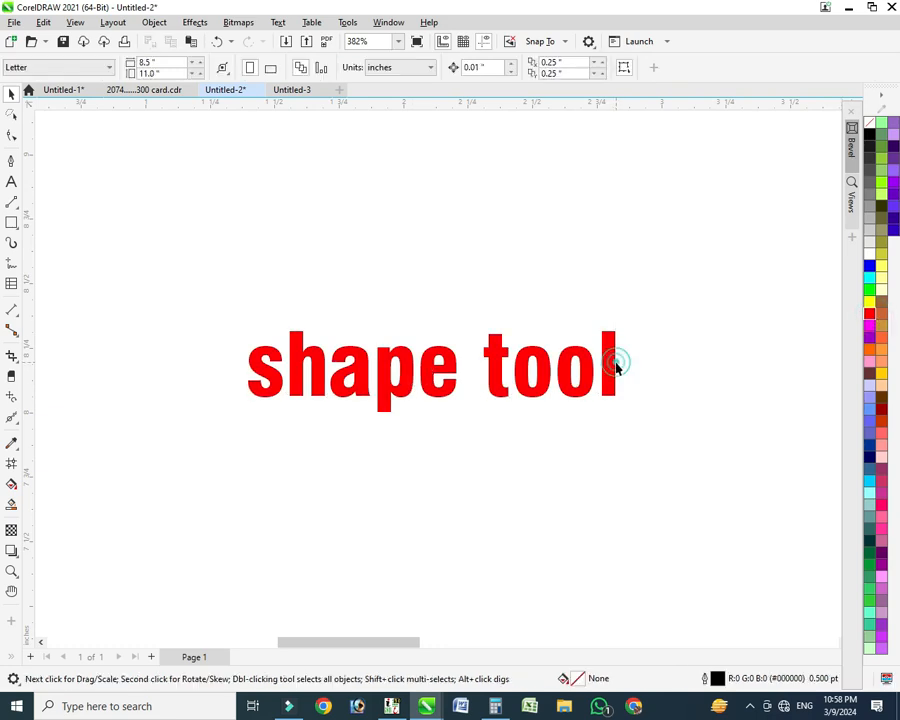
key("Return")
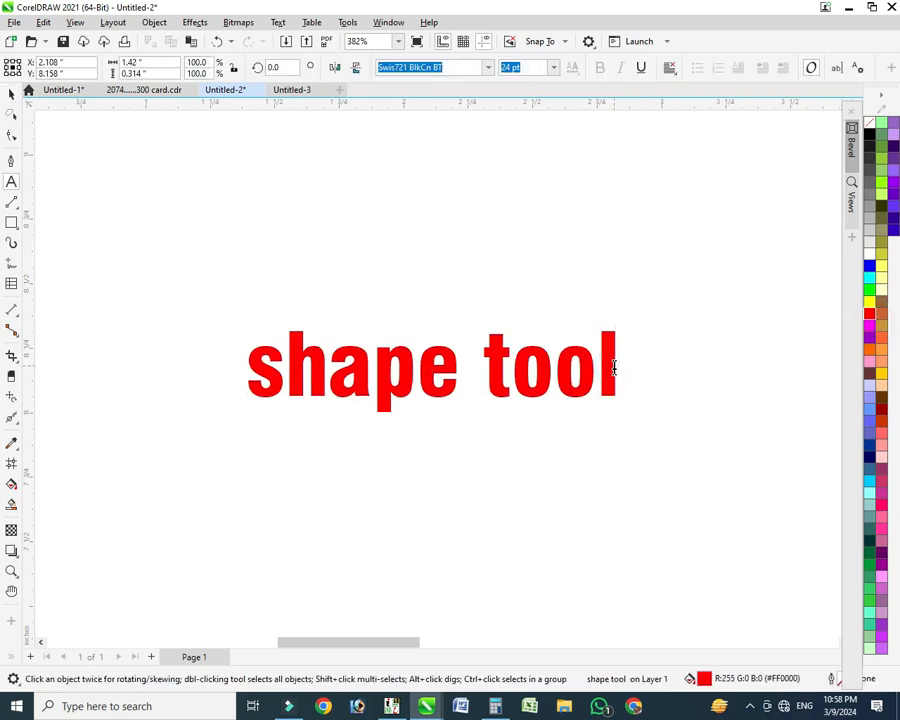
key("ctrl+space")
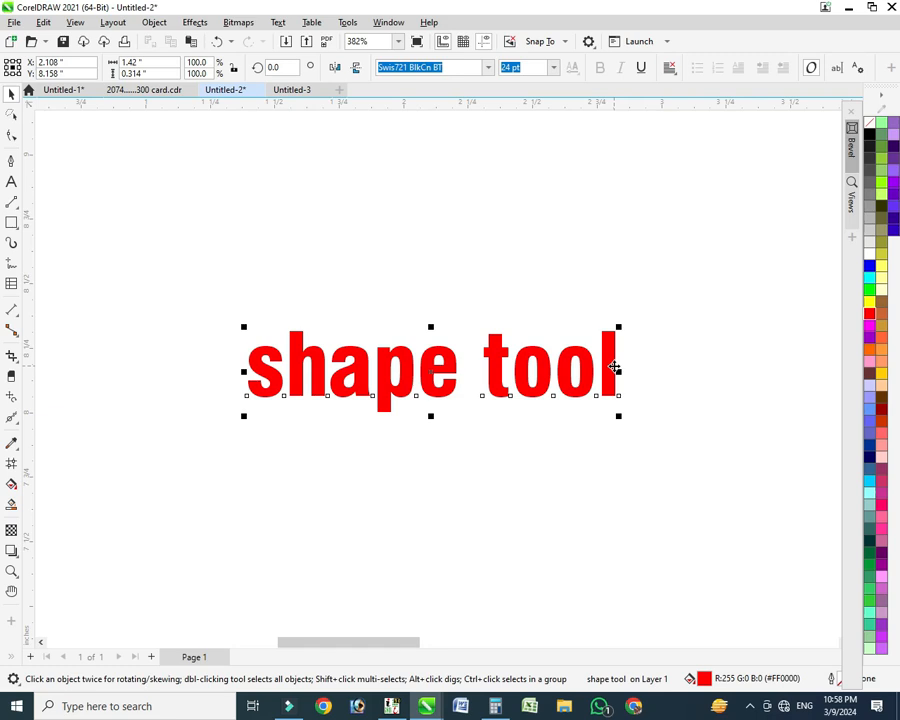
- Move the text upward and draw a magenta-filled rectangle about 0.95 by 0.66 inches below it
left_click_drag(420, 375, 403, 243)
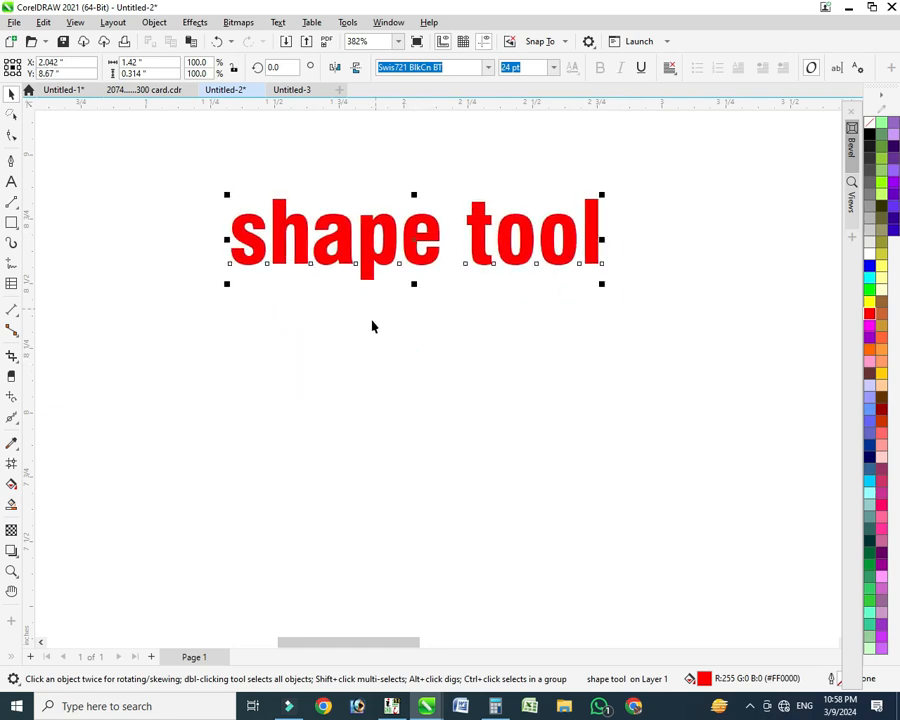
key("F6")
mouse_move(331, 333)
left_mouse_down()
mouse_move(368, 462)
mouse_move(548, 490)
mouse_move(578, 506)
left_mouse_up()
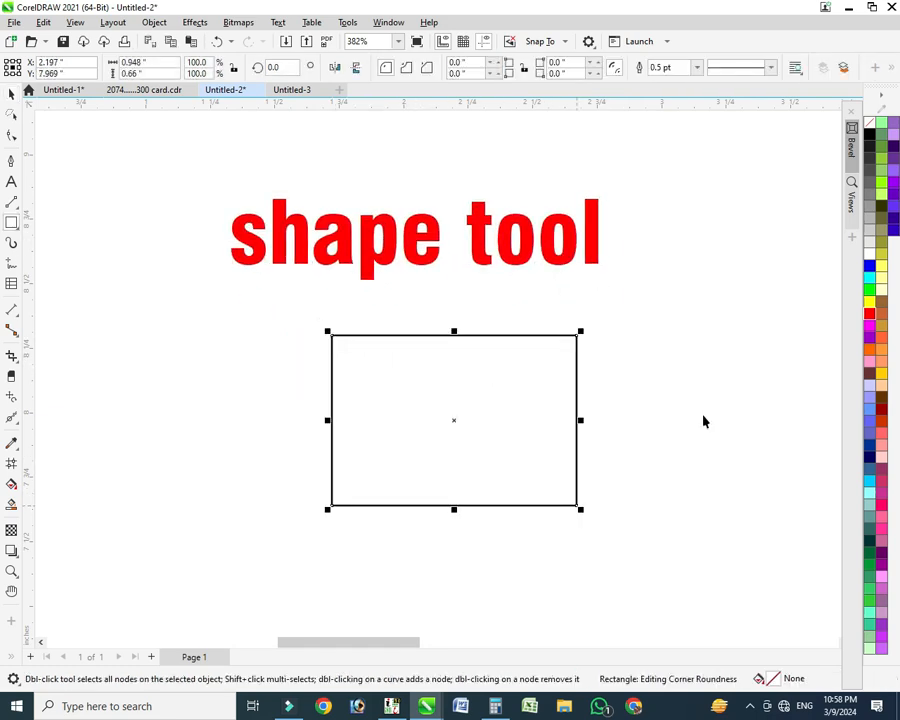
left_click(881, 341)
scroll(657, 376, "down", 2)
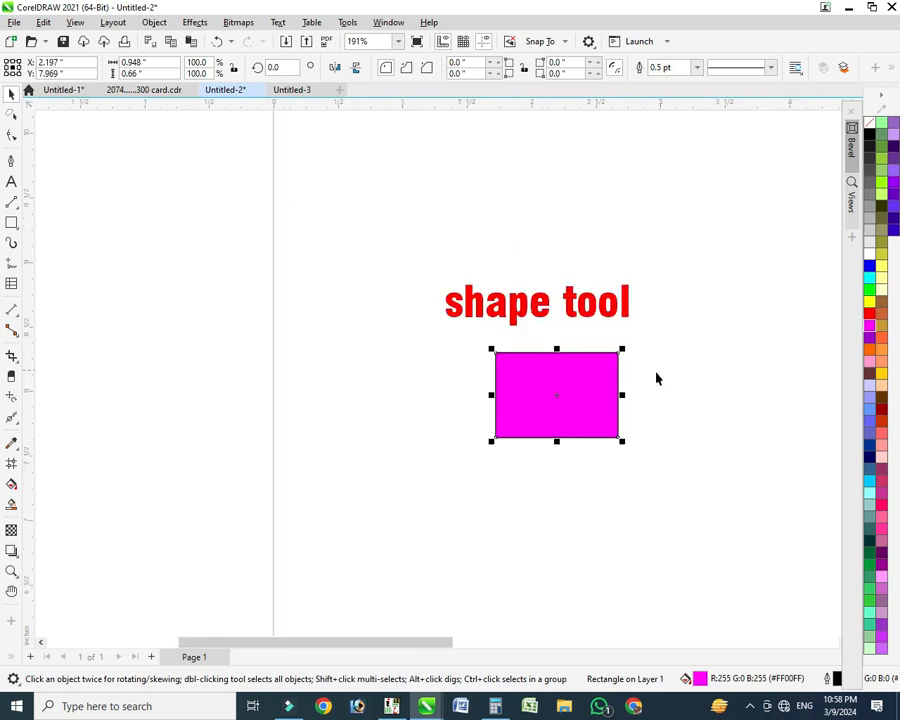
- Draw an ellipse about 0.8 inches wide and 1.09 inches high below the rectangle and fill it with purple
key("F7")
left_click_drag(524, 457, 631, 599)
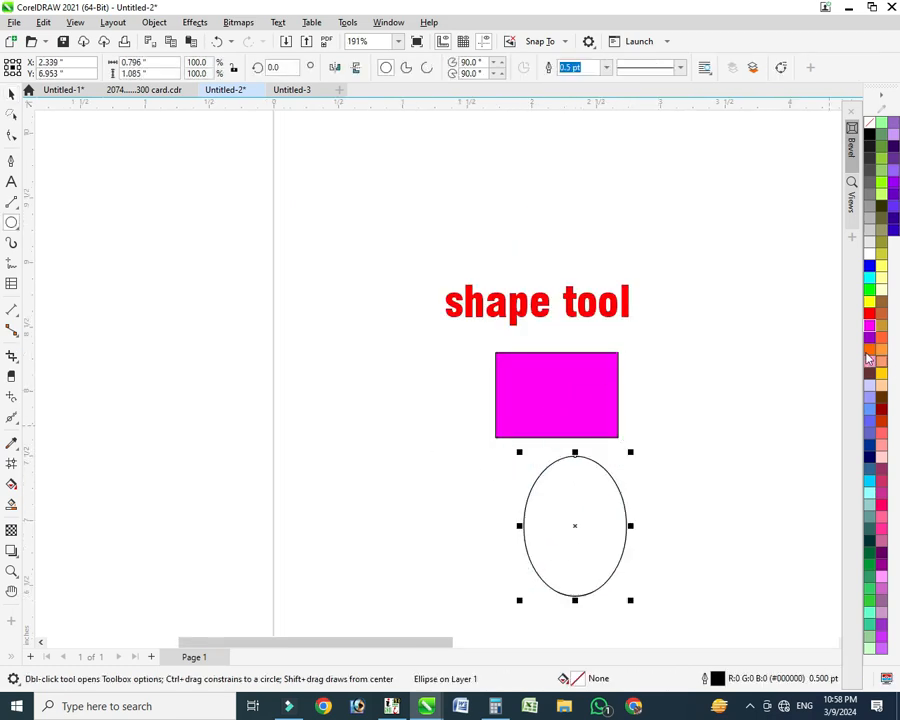
left_click(874, 341)
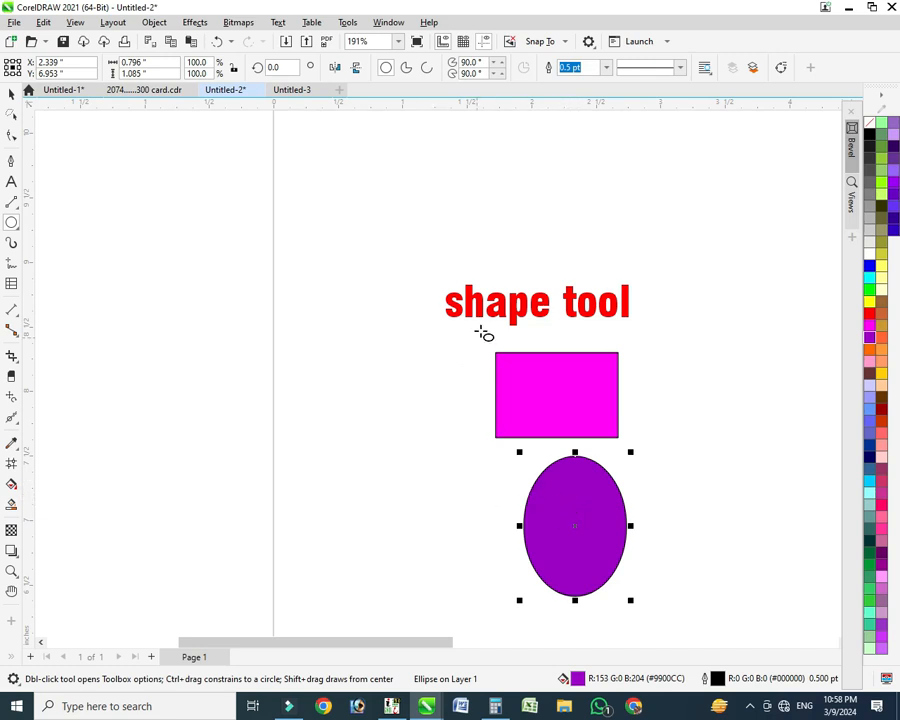
- Place a duplicate of the "shape tool" text beside the ellipse, on its left
key("space")
left_click_drag(497, 304, 373, 502)
right_click(373, 502)
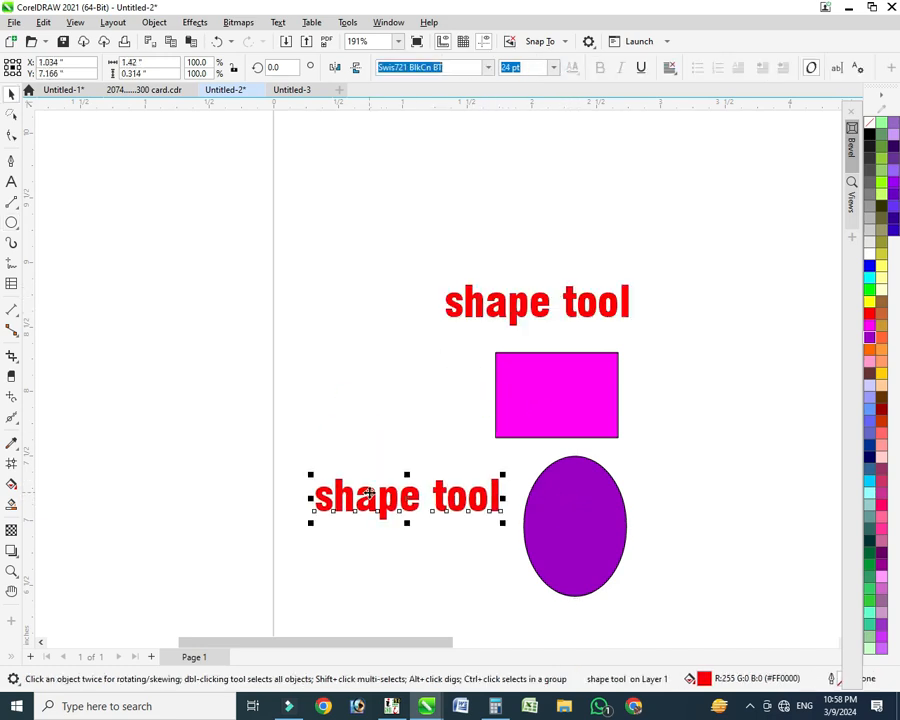
- Replace the duplicated text with three lines reading "tex", "urdu" and "english"
key("F8")
key("BackSpace")
key("BackSpace")
key("BackSpace")
key("BackSpace")
key("BackSpace")
key("BackSpace")
key("BackSpace")
key("BackSpace")
key("BackSpace")
key("BackSpace")
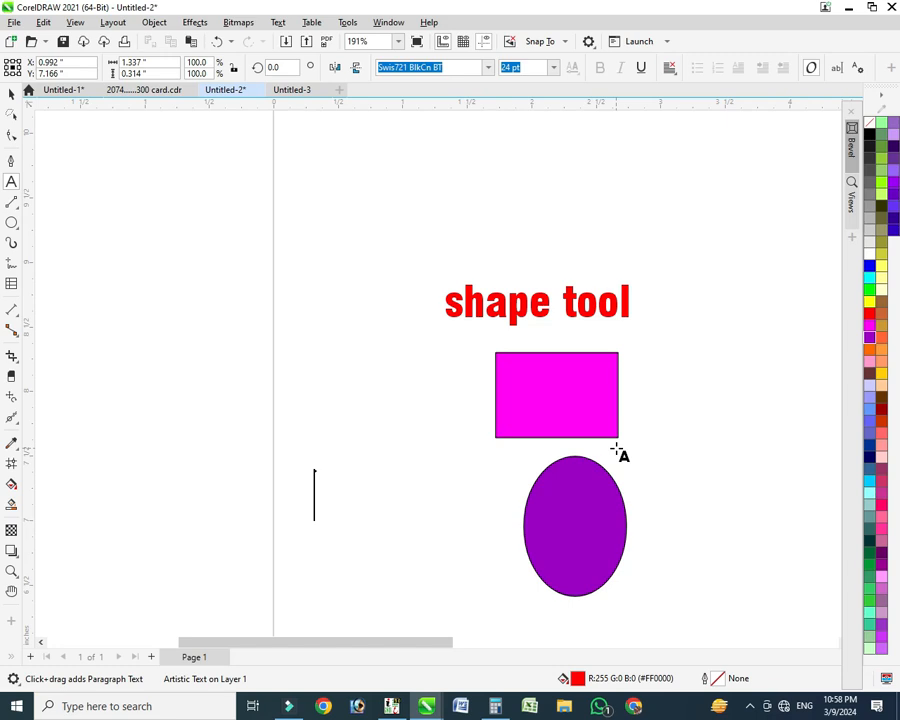
type("tex")
key("Return")
type("ur")
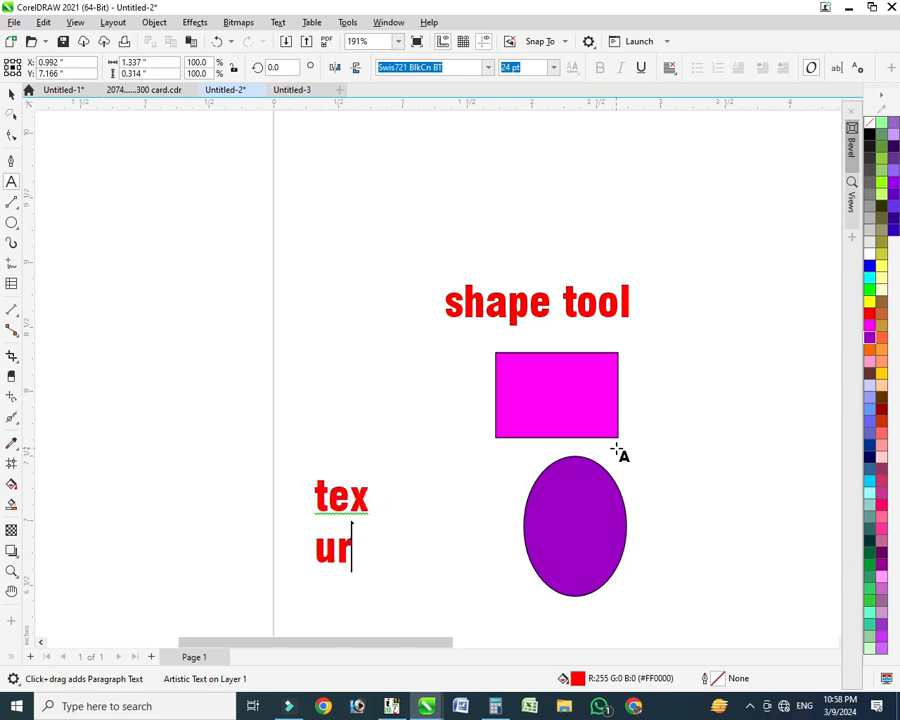
type("du")
key("Return")
type("english")
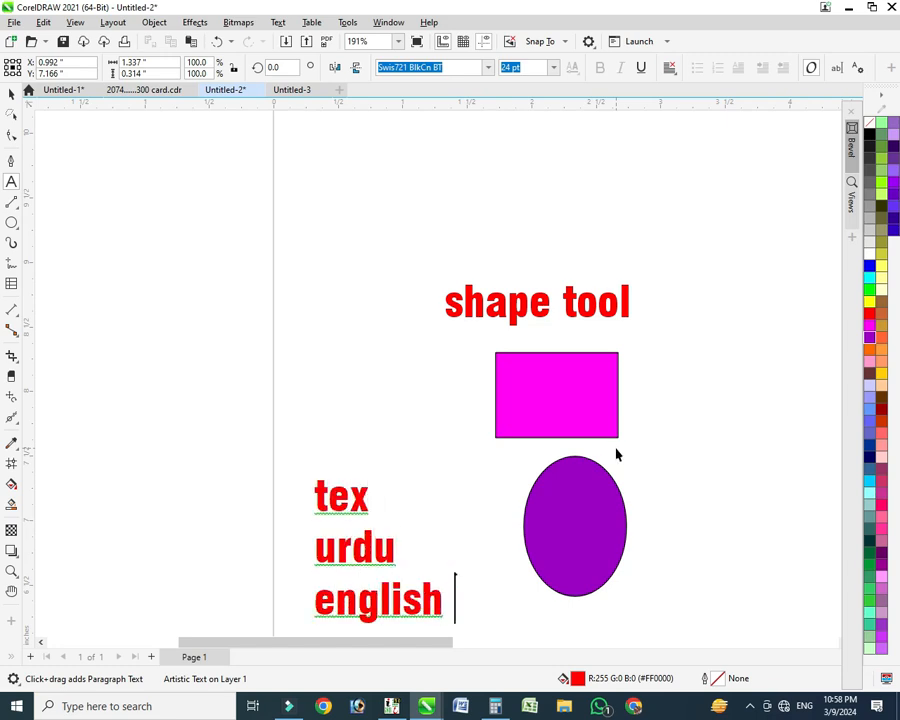
key("ctrl+space")
scroll(616, 455, "down", 2)
scroll(616, 455, "up", 4)
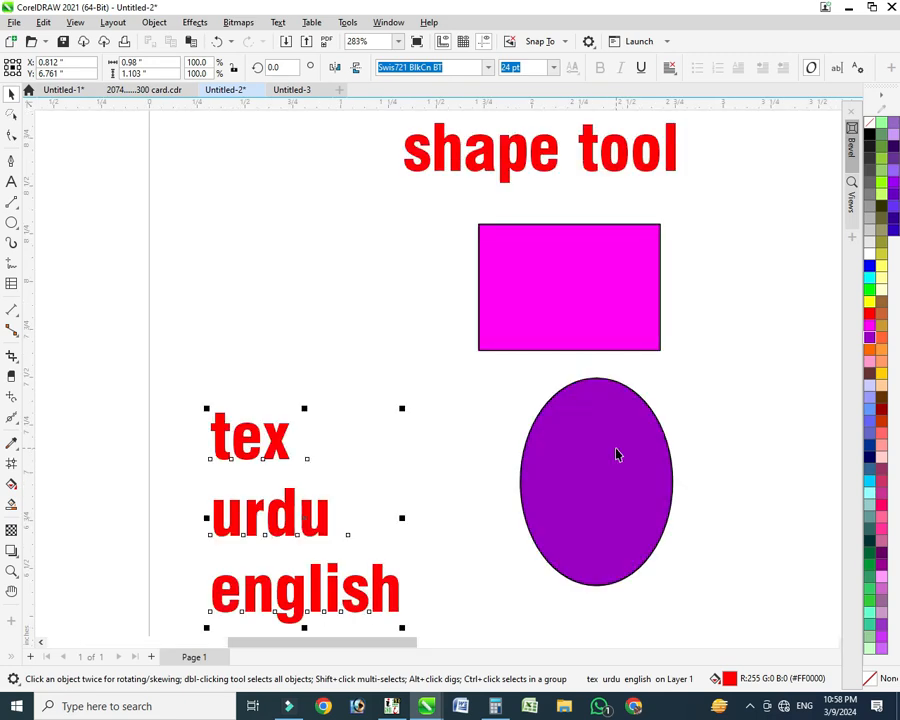
- Insert "use of" before the heading's wording so that it reads "use of shape tool"
key("F8")
left_click(404, 150)
type("use of")
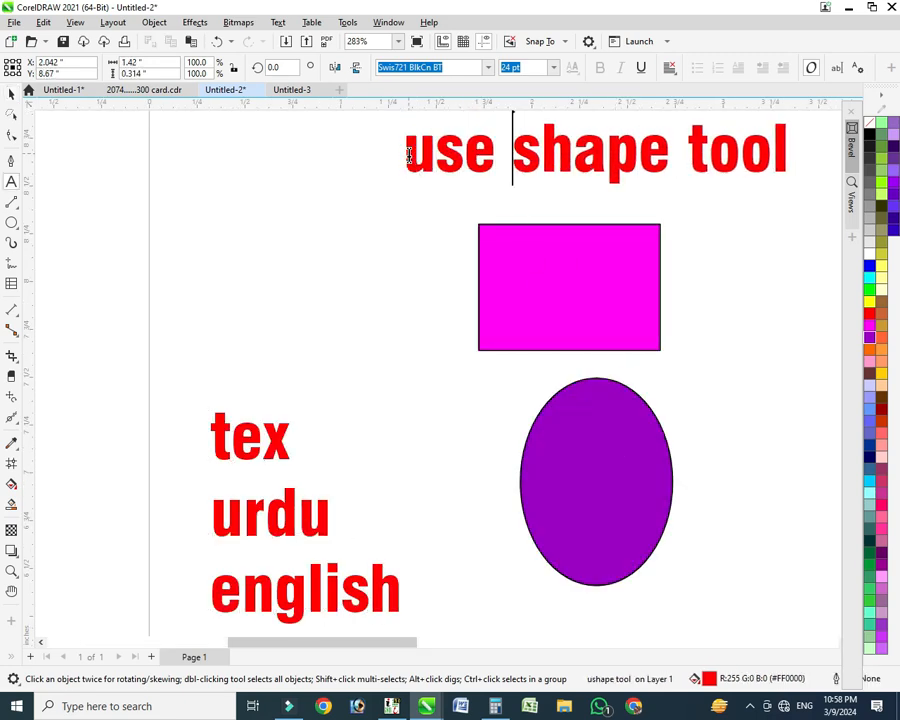
key("ctrl+space")
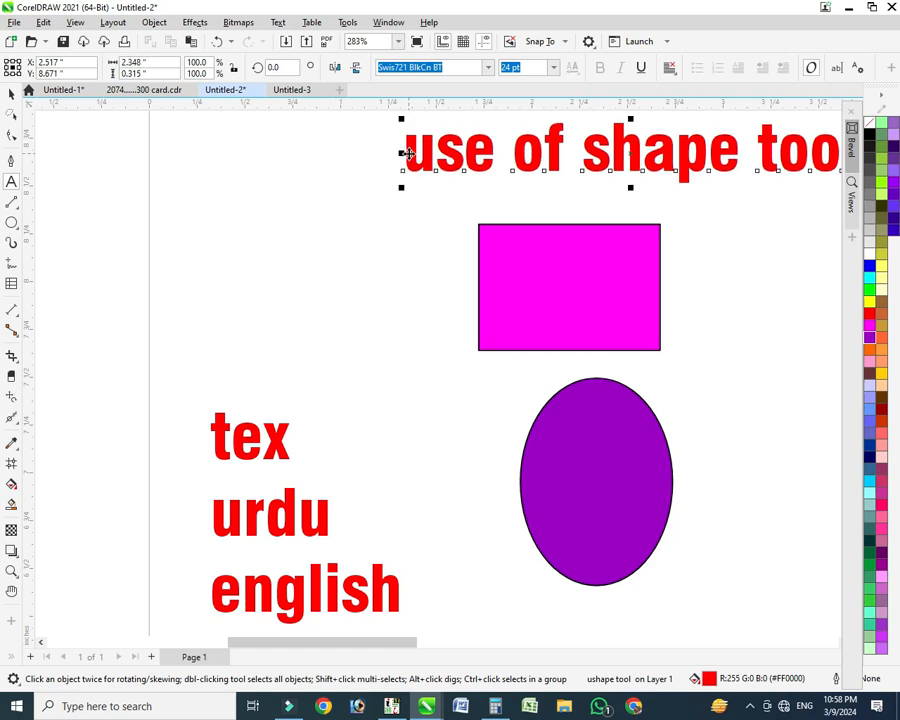
scroll(406, 154, "down", 6)
scroll(406, 153, "up", 6)
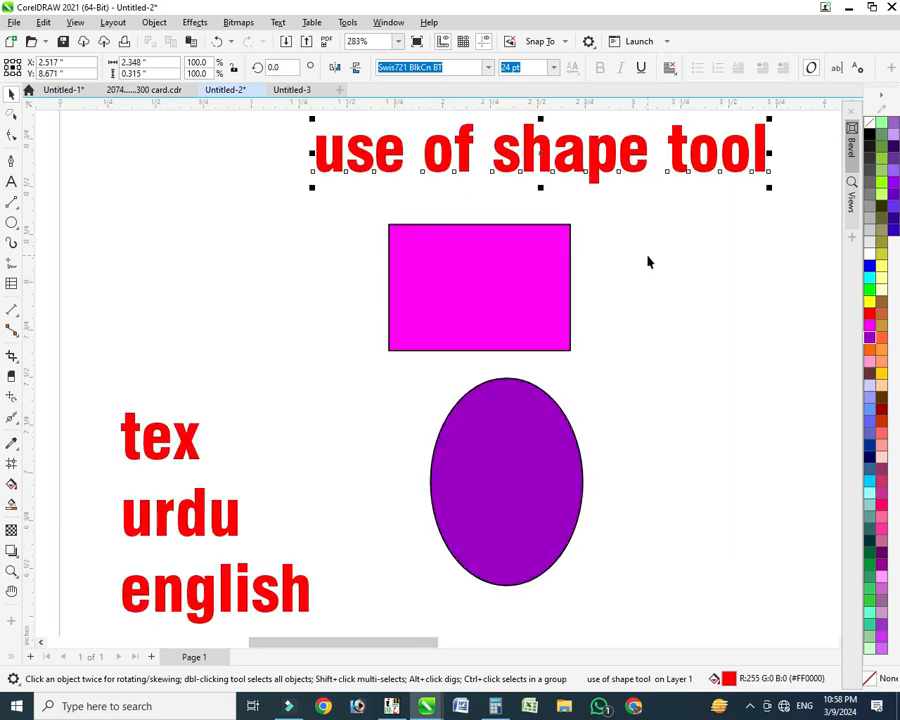
- Correct the first line of the three-line text block from "tex" to "text"
left_click(148, 440)
left_click(148, 436)
double_click(200, 436)
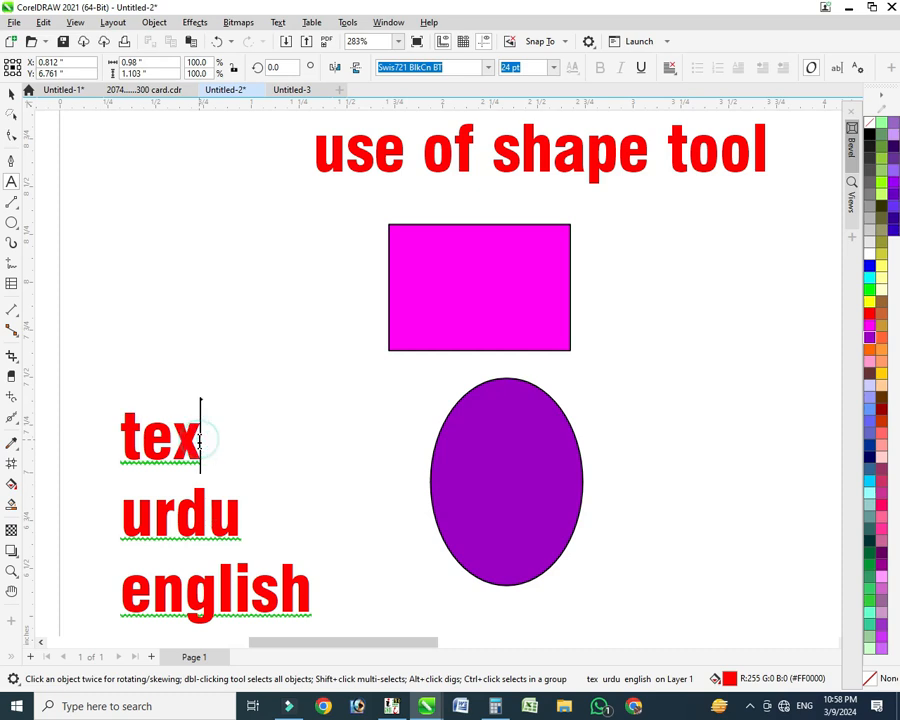
type("t")
key("ctrl+space")
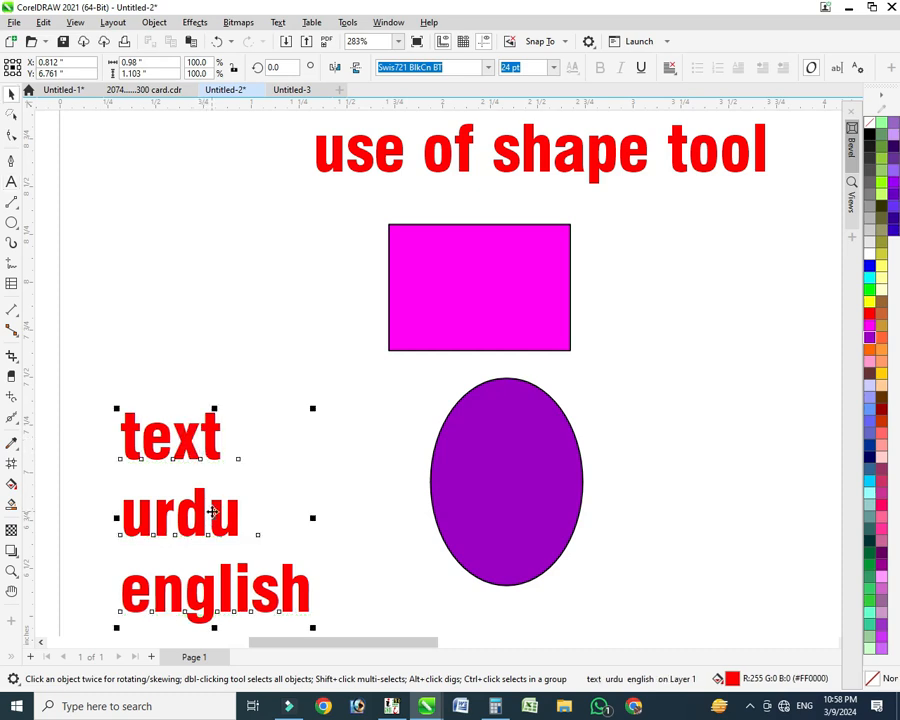
- Move the purple ellipse slightly up and left, and shift the magenta rectangle to the left
left_click(244, 597)
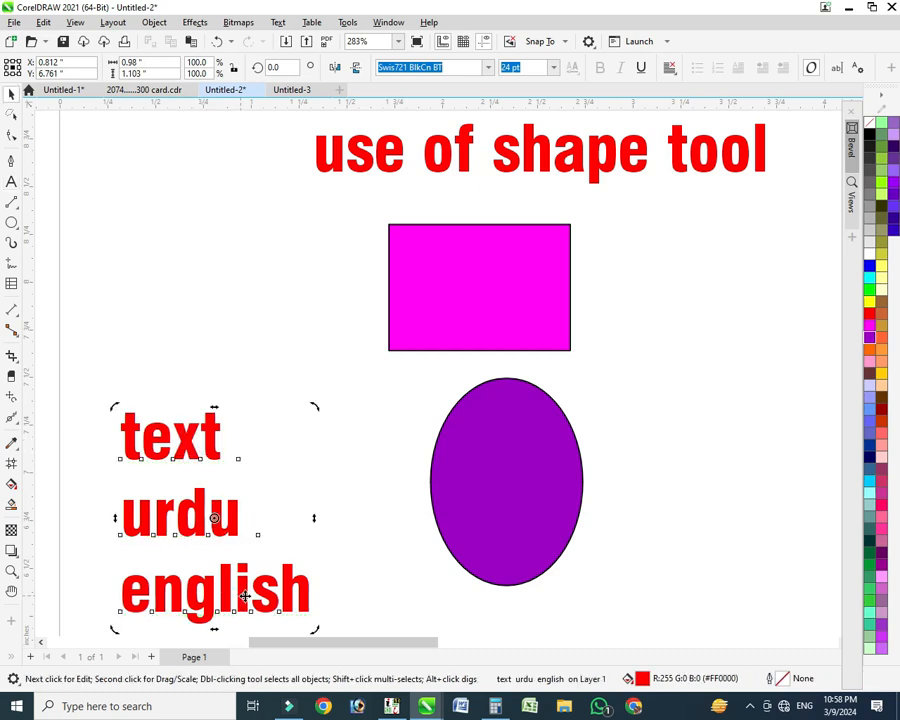
left_click_drag(515, 477, 468, 459)
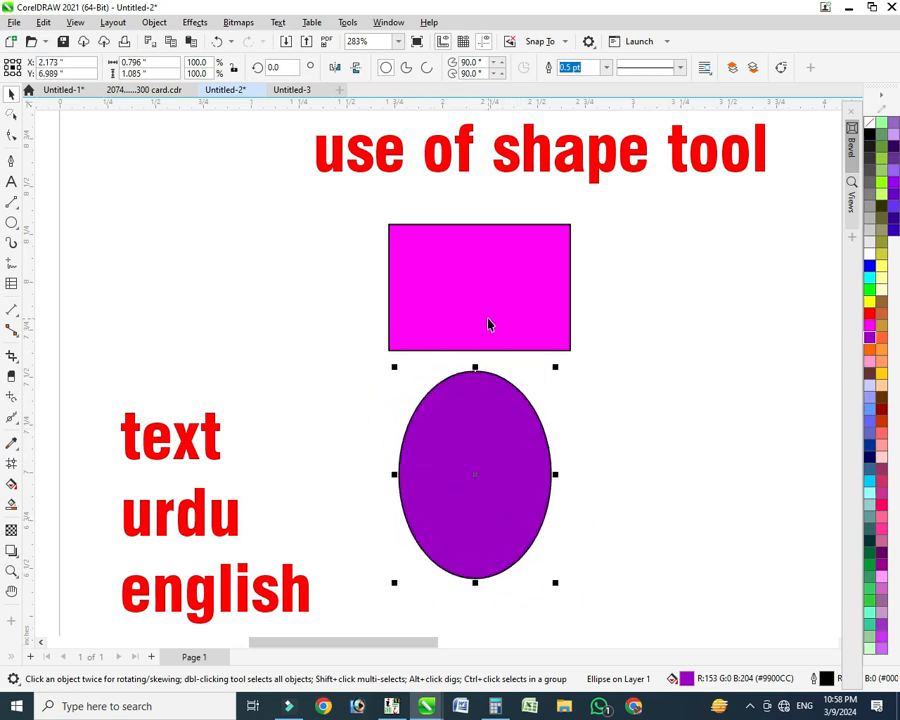
left_click_drag(481, 258, 414, 265)
- Draw a horizontal freehand line about 0.95 inches long to the right of the rectangle and ellipse
key("F5")
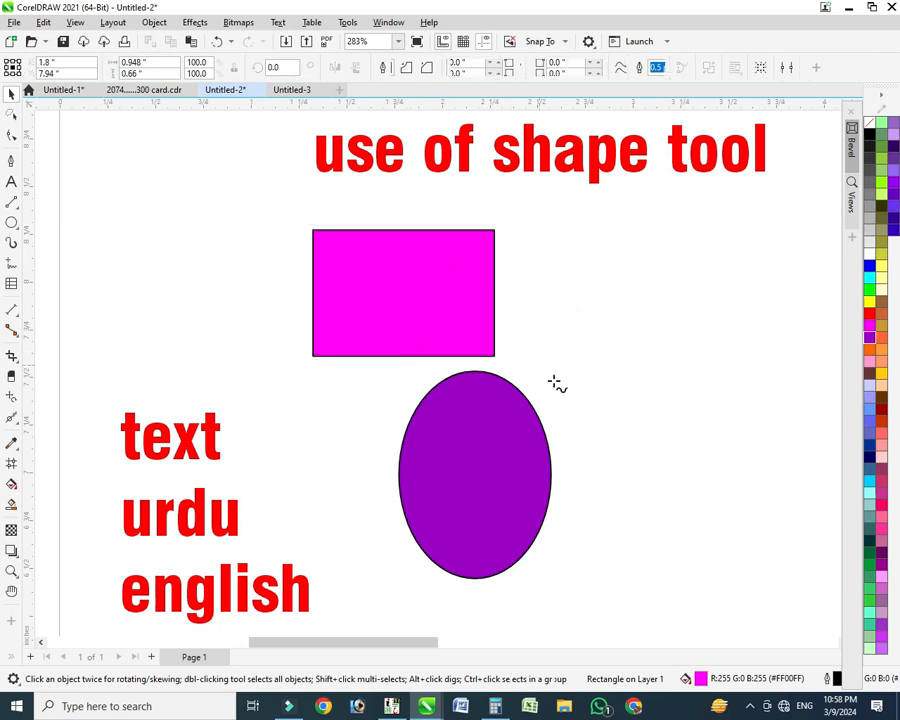
left_click(560, 363)
left_click(750, 363)
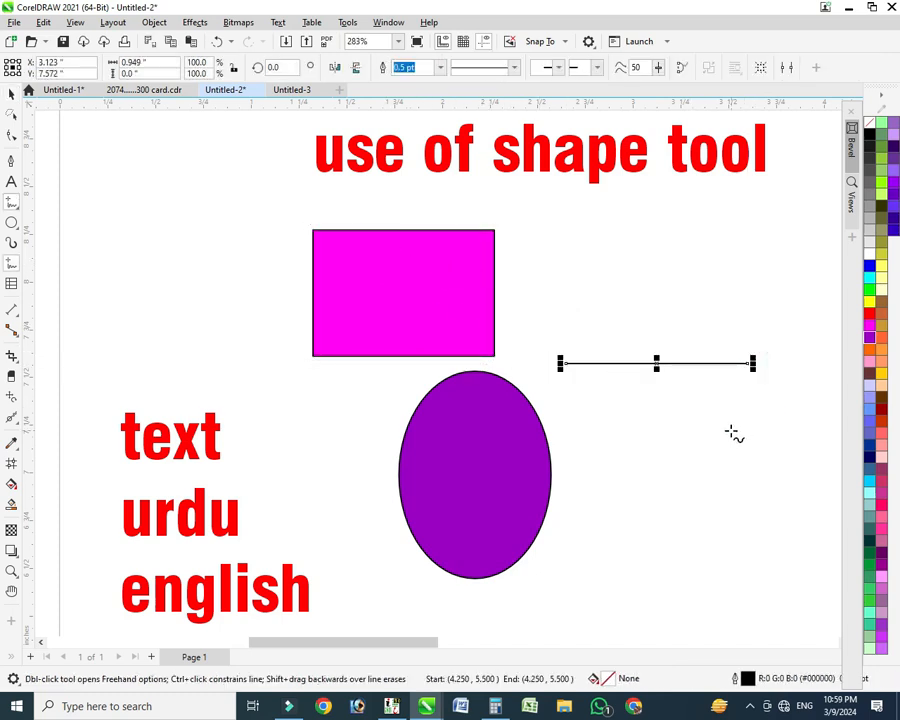
key("space")
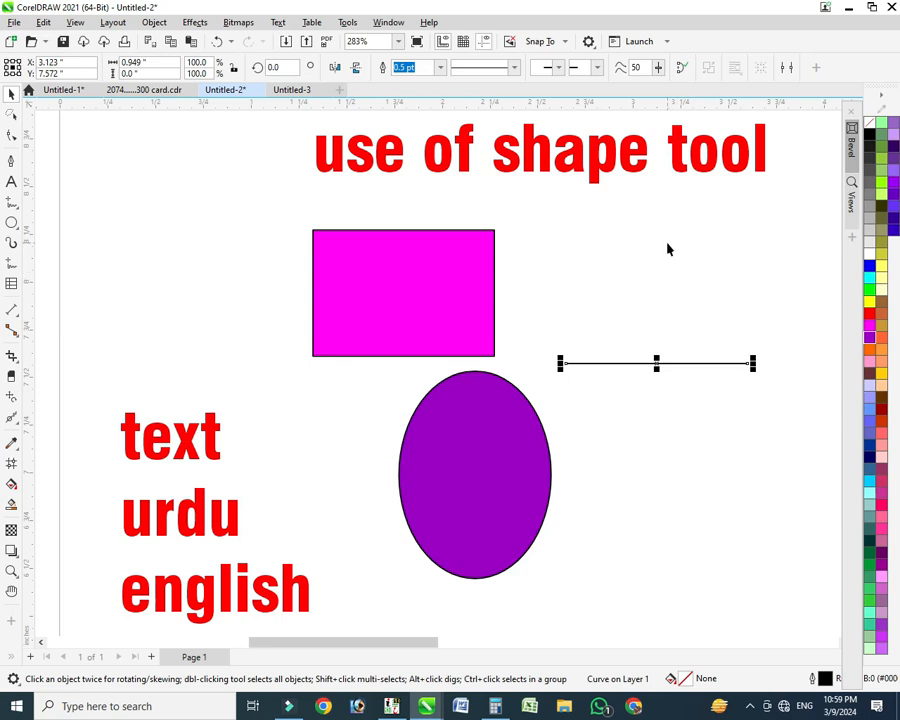
- Move all the objects off the page to its left and stack the ellipse and text block beneath the rectangle
scroll(668, 249, "down", 2)
left_click_drag(727, 189, 474, 374)
left_click_drag(594, 260, 277, 345)
left_click_drag(297, 277, 347, 330)
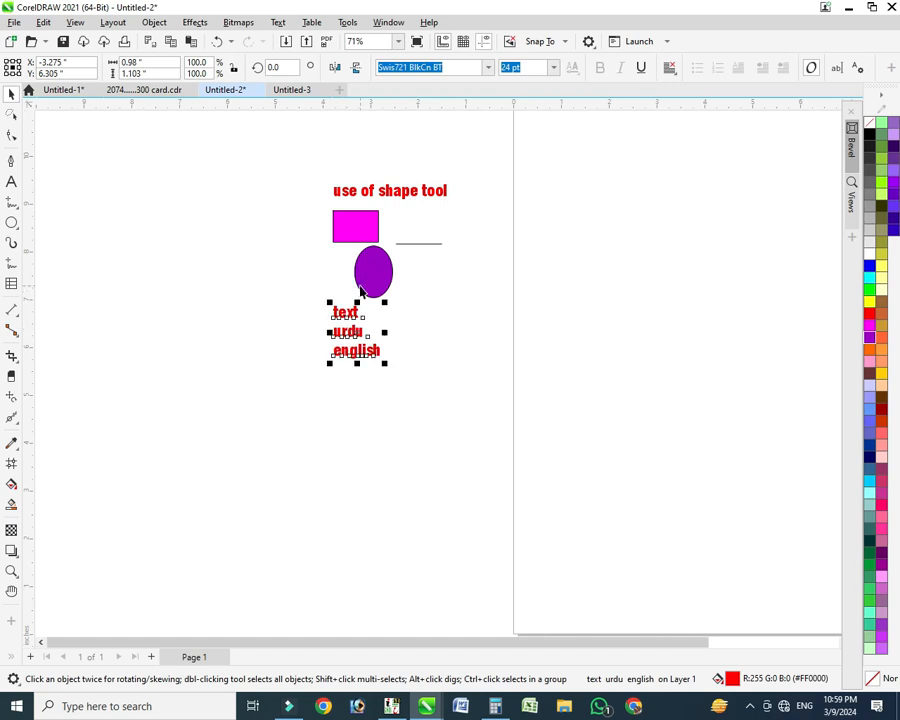
left_click(372, 281)
left_click_drag(370, 285, 350, 283)
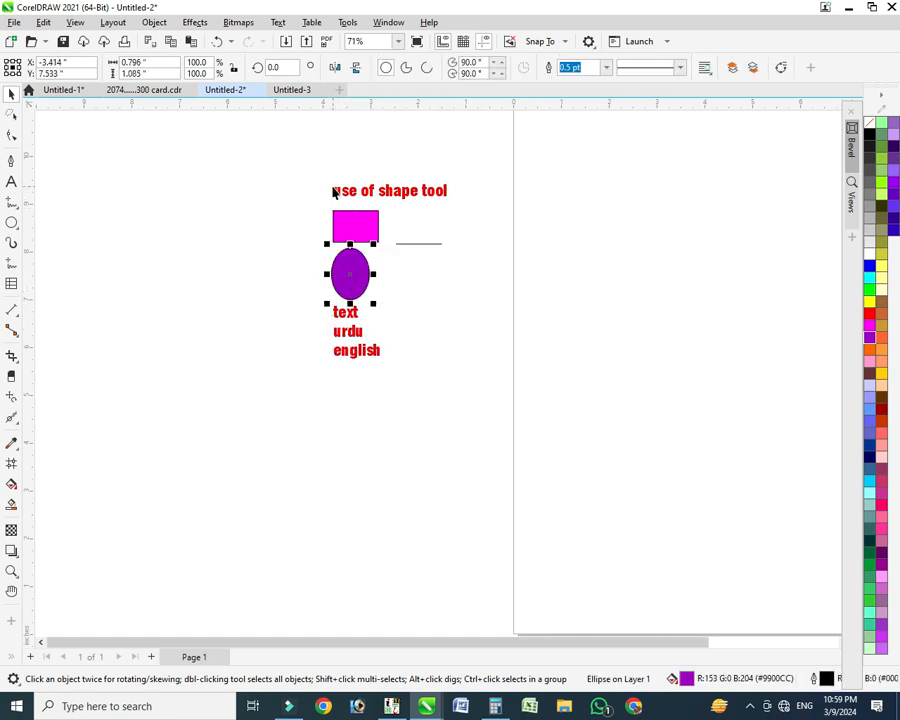
- Shift the heading slightly left and place a copy of the magenta rectangle on the page at about X 3.32, Y 8.3 inches
left_click_drag(284, 161, 672, 221)
left_click(355, 225)
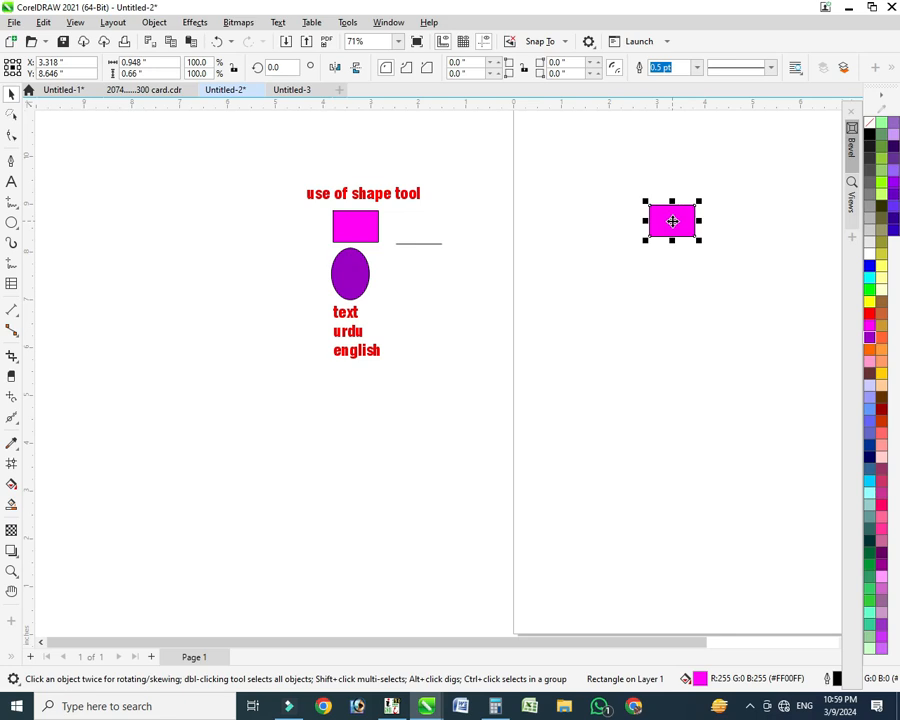
left_click_drag(611, 174, 736, 284)
key("shift+F2")
scroll(525, 209, "down", 1)
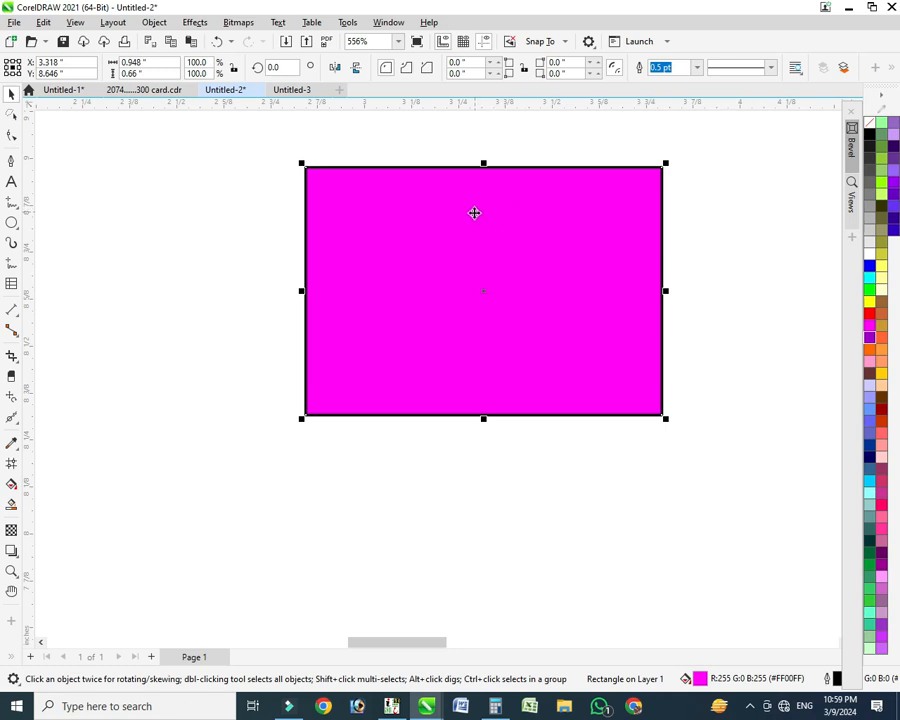
scroll(474, 213, "down", 1)
scroll(464, 234, "down", 1)
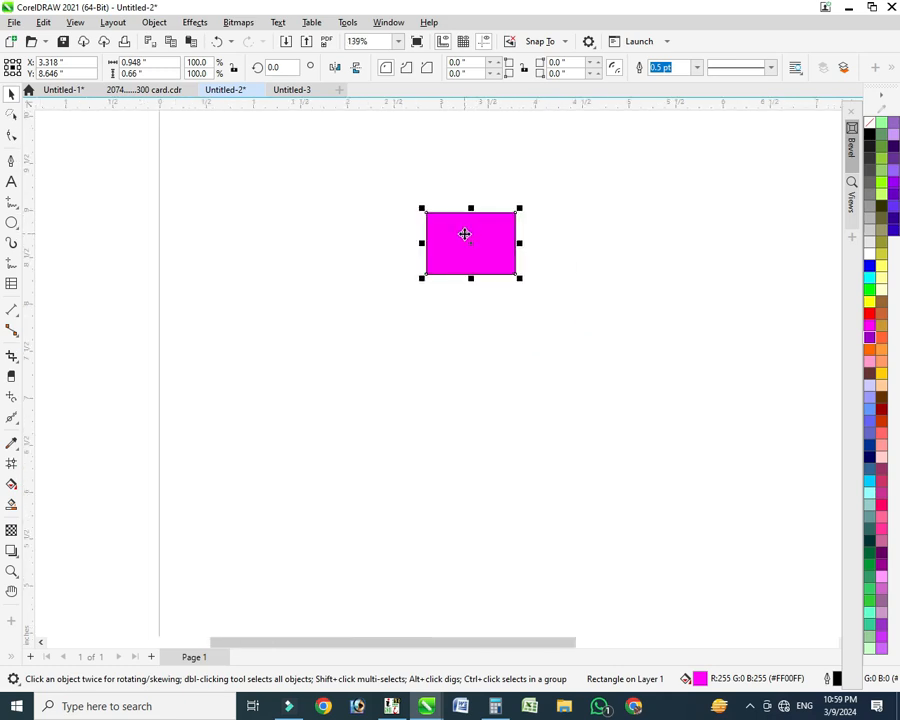
left_click_drag(464, 233, 464, 266)
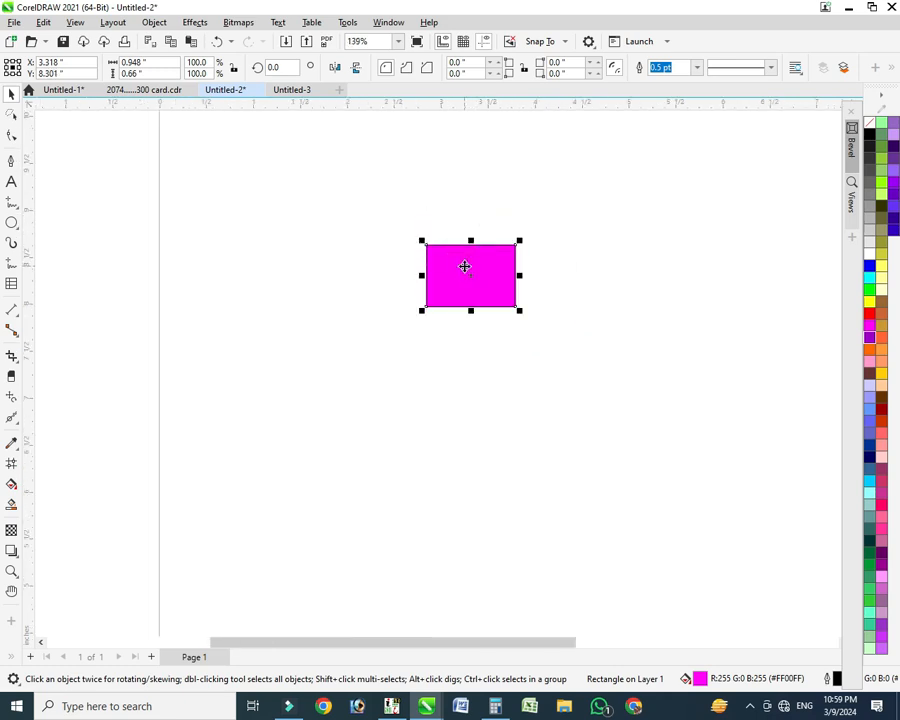
- Add the text "curve" in Arial 24 pt and move it near the page's upper-left corner, at about X 0.76, Y 9.33 inches
key("F8")
left_click(340, 226)
type("cur")
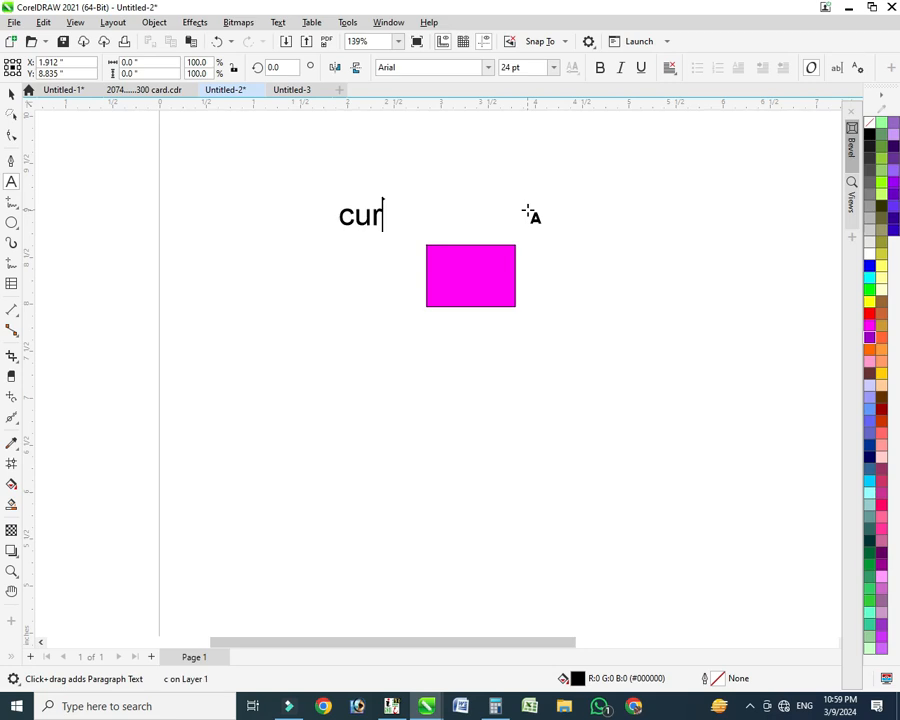
type("ve")
key("ctrl+space")
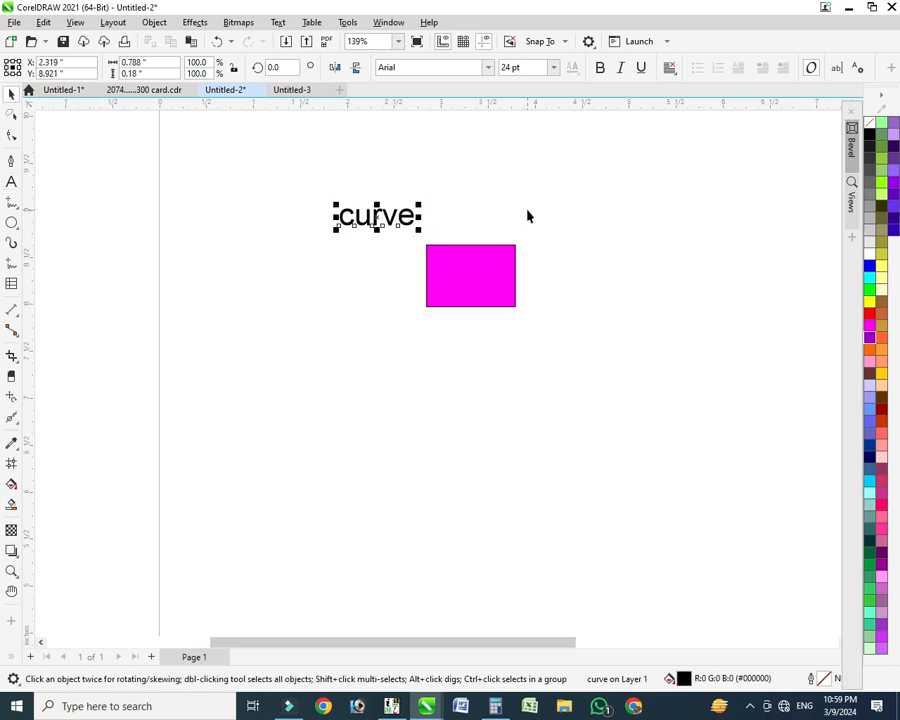
key("shift+F2")
scroll(528, 214, "down", 5)
left_click_drag(530, 228, 323, 178)
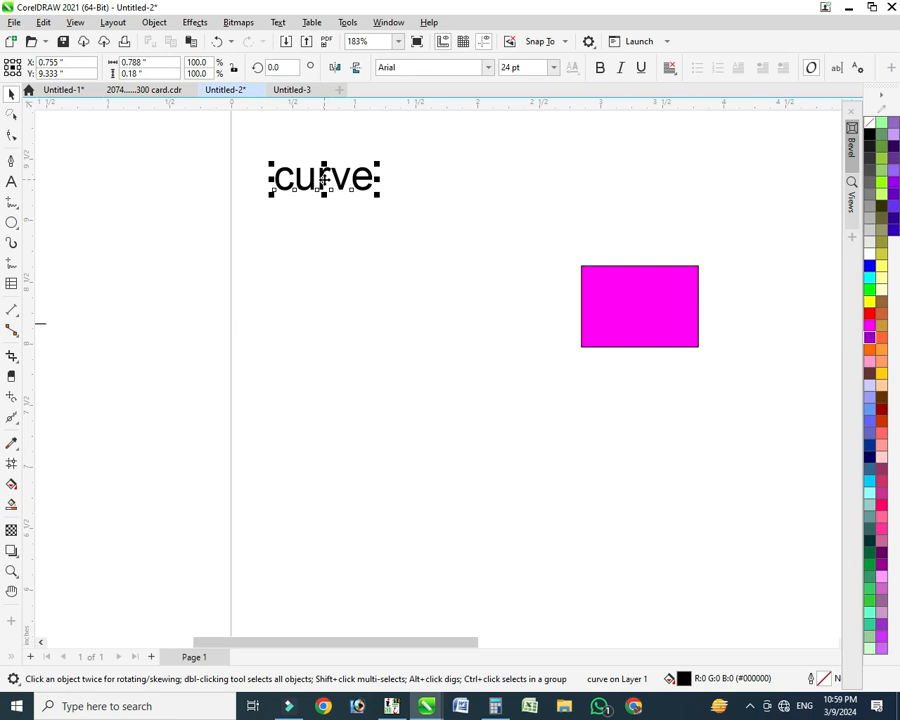
- Add a second line reading "ctrl+Q" to the curve label
double_click(323, 179)
left_click(368, 178)
key("Return")
type("ctrl")
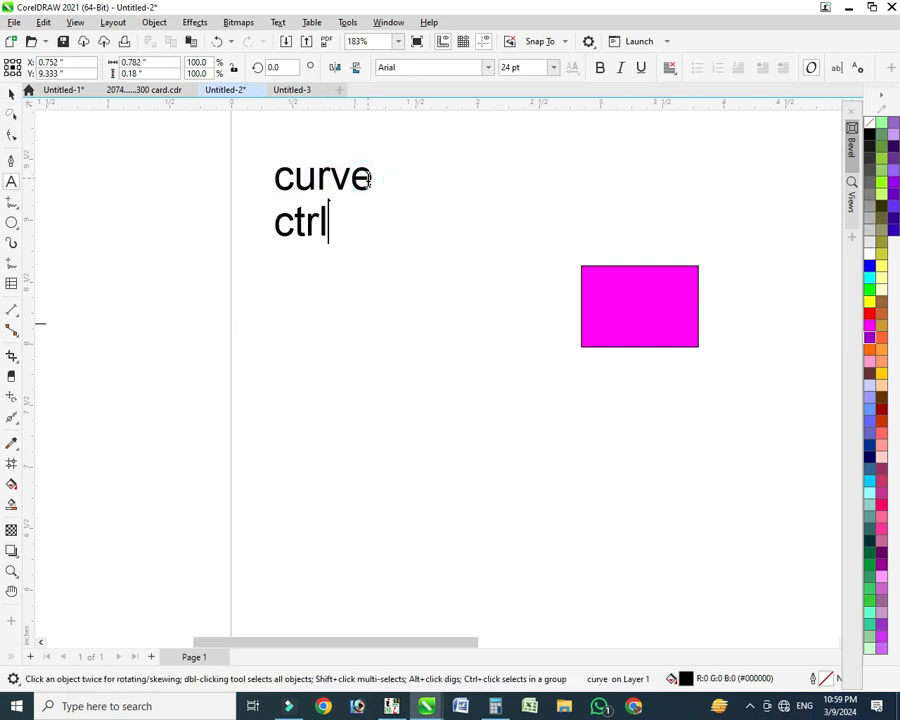
type("=")
key("BackSpace")
type("+Q")
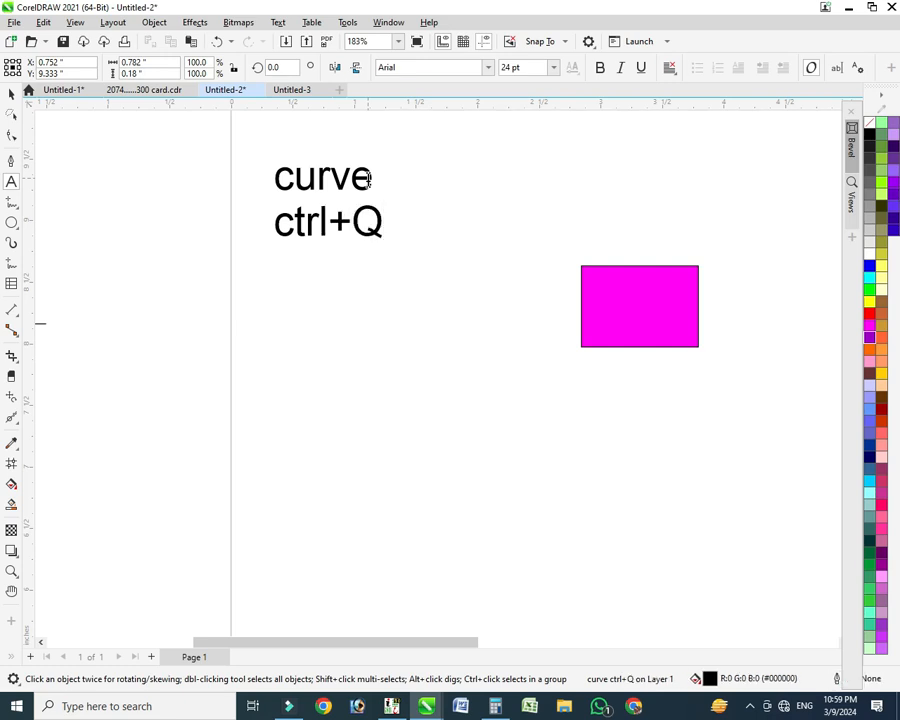
key("ctrl+space")
- Place the magenta rectangle beside the label and a brown-filled copy directly beneath it at about X 2.08, Y 8.24 inches
left_click(608, 294)
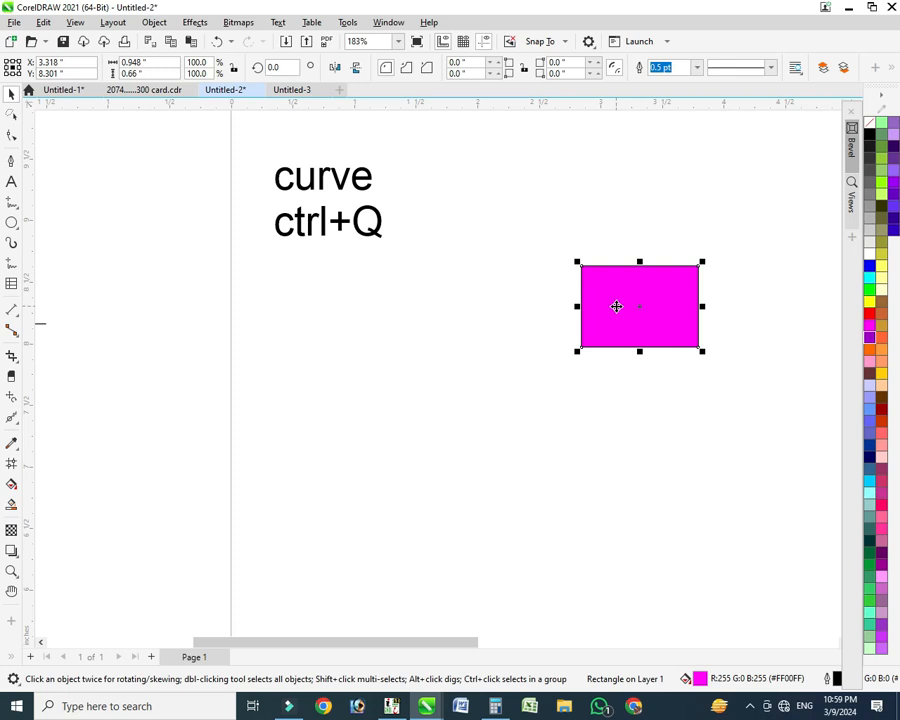
left_click_drag(616, 306, 468, 313)
left_click(883, 305)
left_click(474, 316)
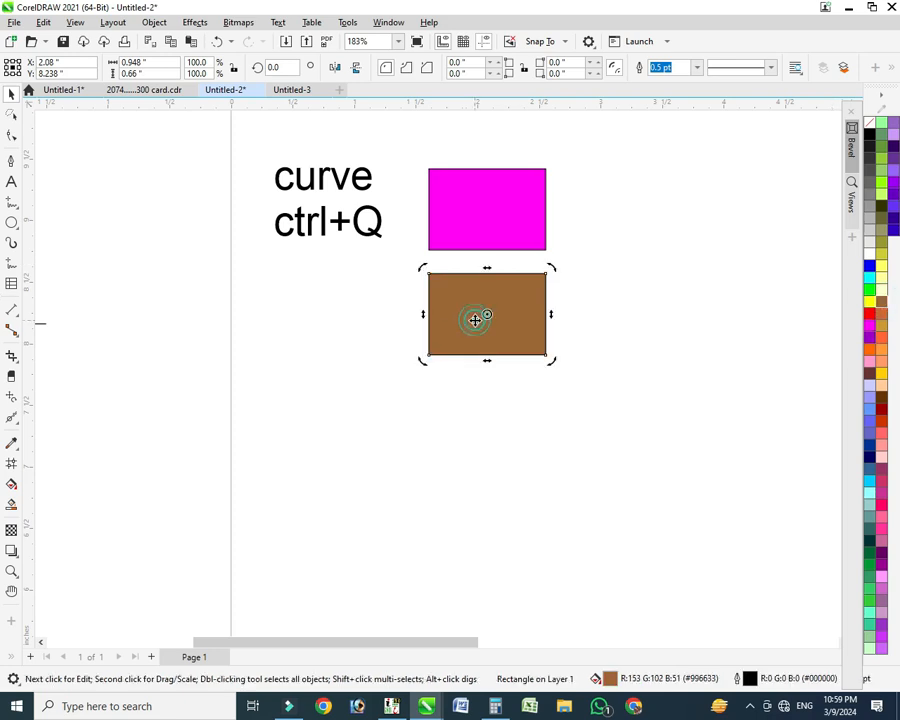
- Copy the curve label straight down beside the brown rectangle and replace the copy's text with "un curve"
left_click(340, 228)
left_click_drag(340, 228, 340, 337)
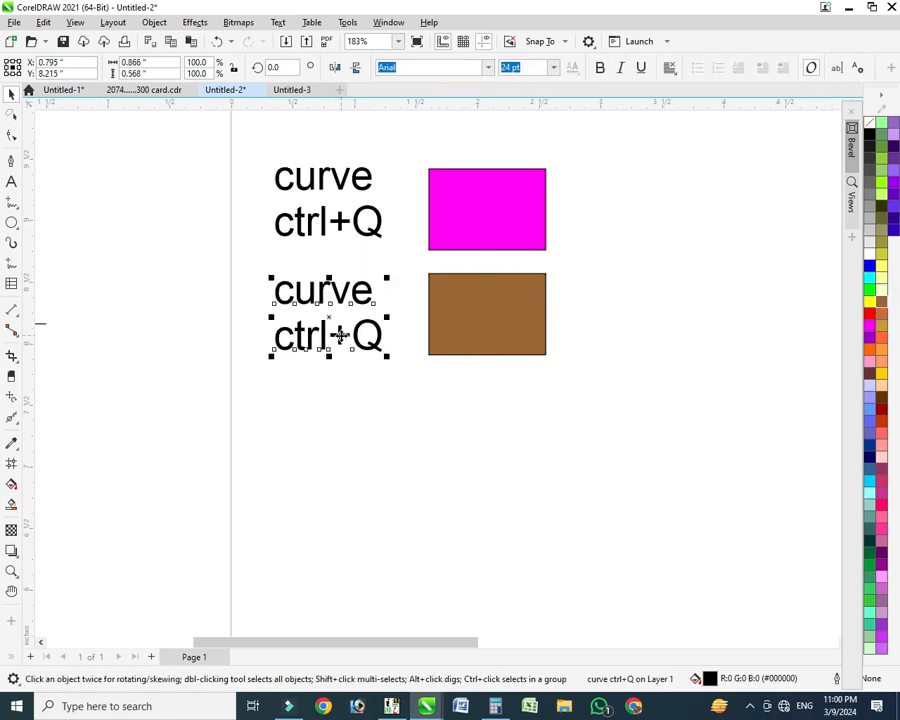
key("F8")
key("BackSpace")
key("BackSpace")
key("BackSpace")
key("BackSpace")
key("BackSpace")
key("BackSpace")
key("BackSpace")
key("BackSpace")
key("BackSpace")
key("BackSpace")
key("BackSpace")
key("BackSpace")
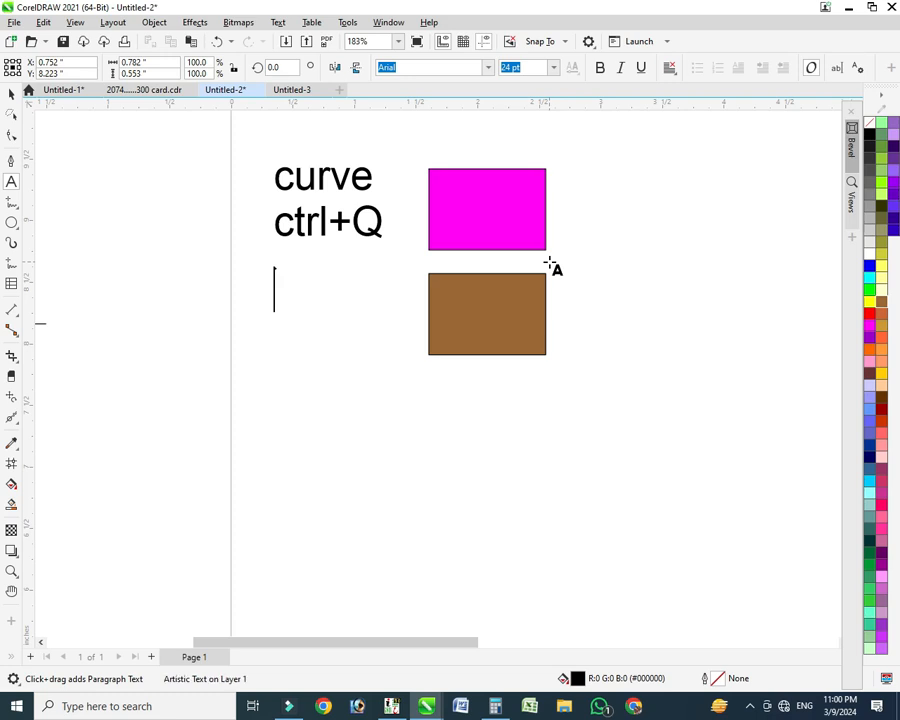
type("un curve")
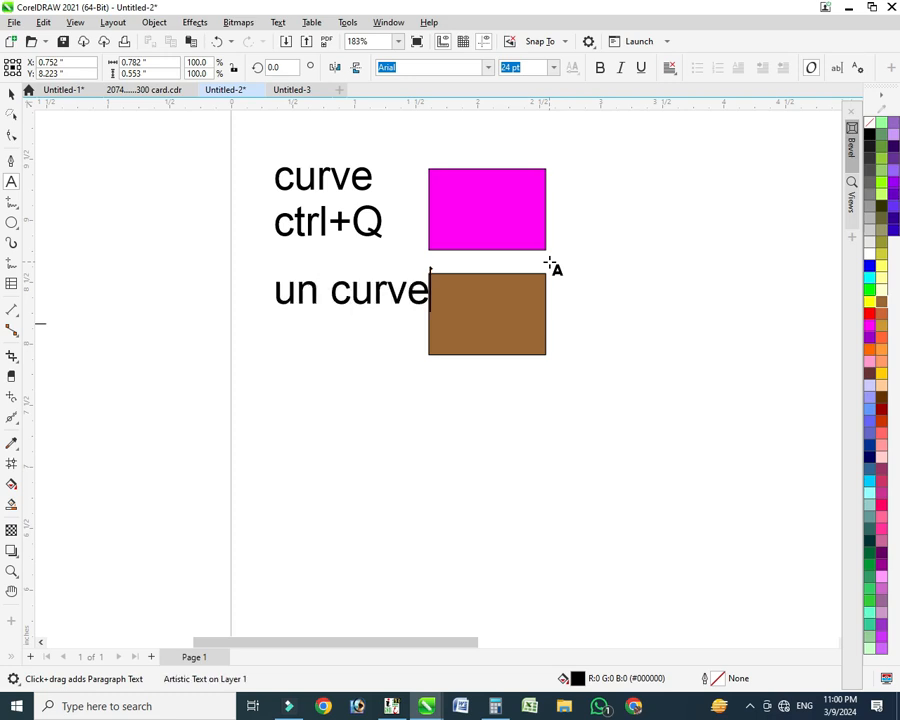
type(" file")
key("BackSpace")
key("BackSpace")
key("BackSpace")
key("BackSpace")
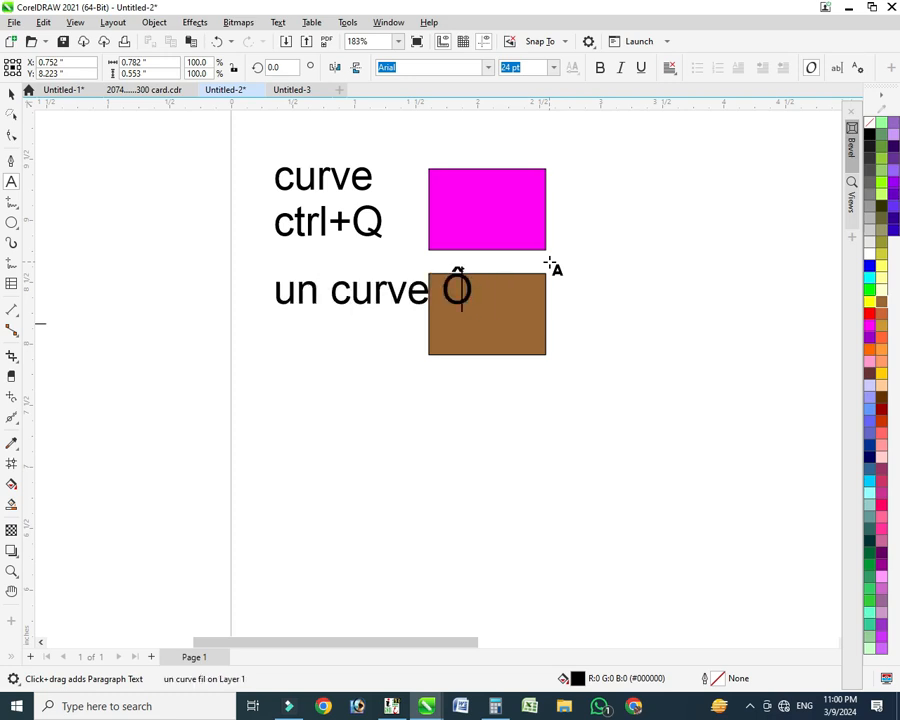
key("BackSpace")
key("ctrl+space")
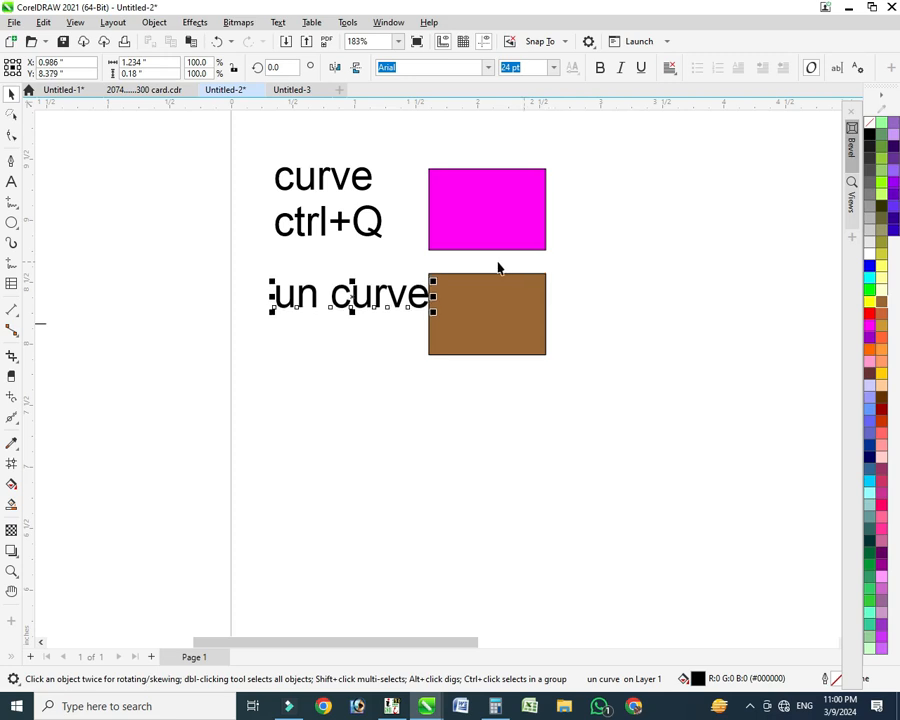
- Shift the magenta and brown rectangles together about half an inch to the right, clear of the labels
left_click(502, 307)
left_click(500, 231, "shift")
mouse_move(470, 224)
left_mouse_down()
mouse_move(530, 231)
mouse_move(534, 218)
left_mouse_up()
- Align each label with its rectangle at the same vertical center: the curve label with magenta and "un curve" with brown
left_click(649, 153)
left_click_drag(649, 153, 193, 378)
left_click_drag(227, 275, 660, 140)
left_click_drag(202, 460, 205, 458)
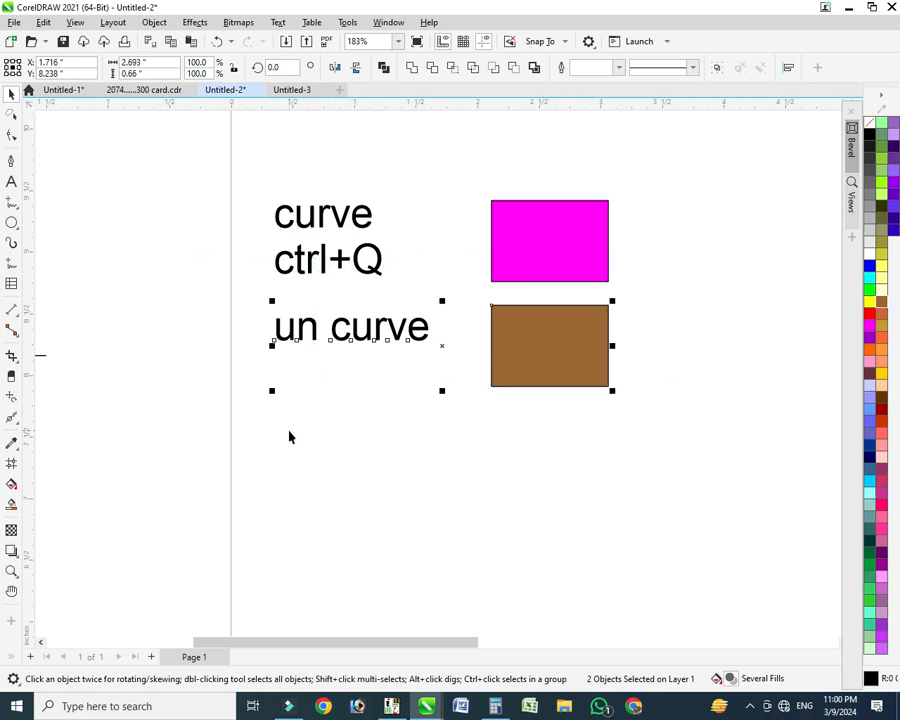
key("e")
scroll(293, 435, "down", 4)
scroll(538, 206, "up", 3)
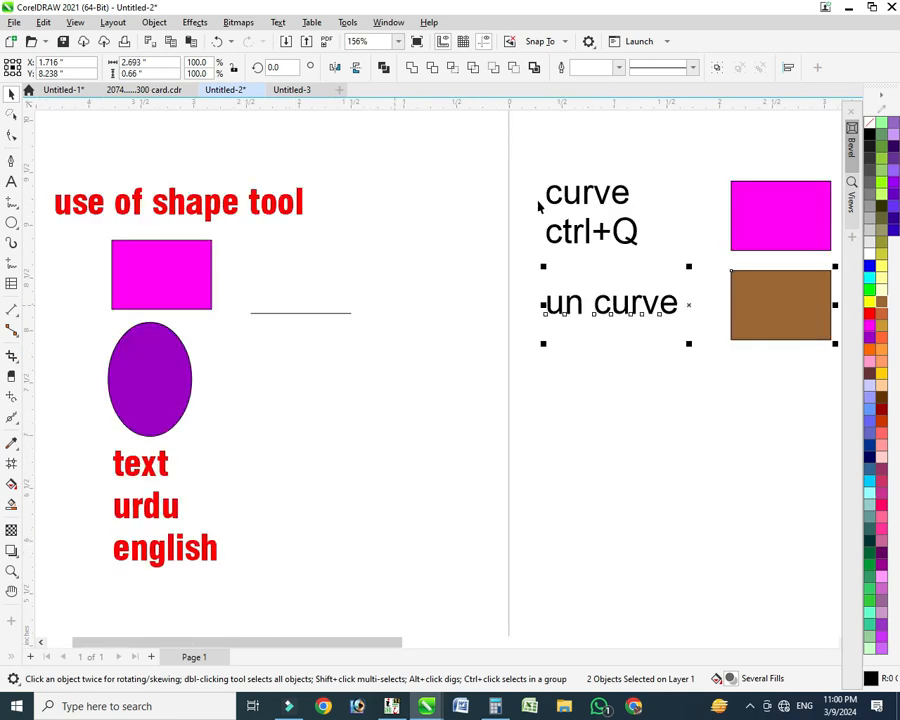
- Move both labels and both rectangles together to the right and slightly up, centered at about X 2.41, Y 8.82 inches
left_click_drag(500, 155, 850, 405)
key("shift+F2")
scroll(760, 342, "down", 2)
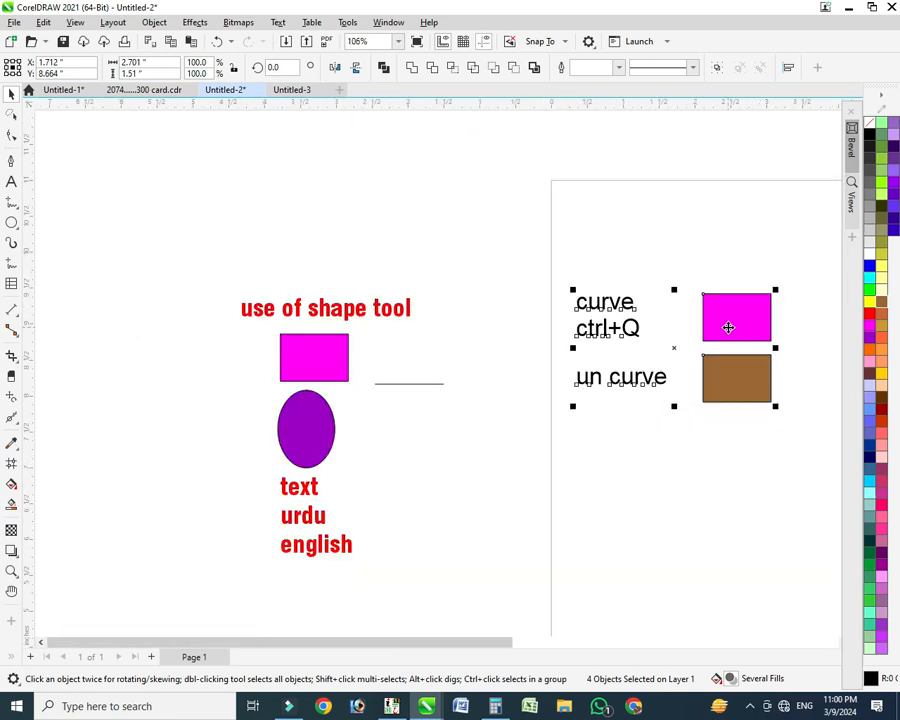
key("h")
left_click_drag(620, 356, 406, 321)
key("space")
left_click_drag(512, 271, 562, 259)
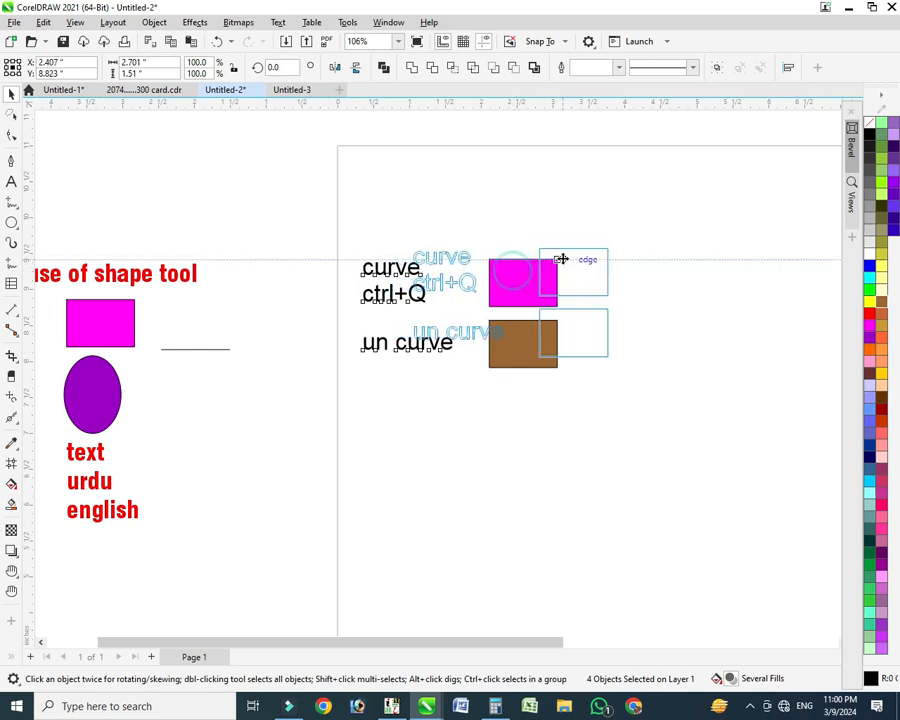
scroll(518, 287, "up", 1)
left_click(512, 177)
left_click(647, 289)
left_click_drag(737, 310, 174, 505)
left_click(458, 502)
- Round the brown rectangle's corners with the Shape tool, finishing at a radius of about 0.09 inches, and switch to the Rectangle tool
left_click(604, 396)
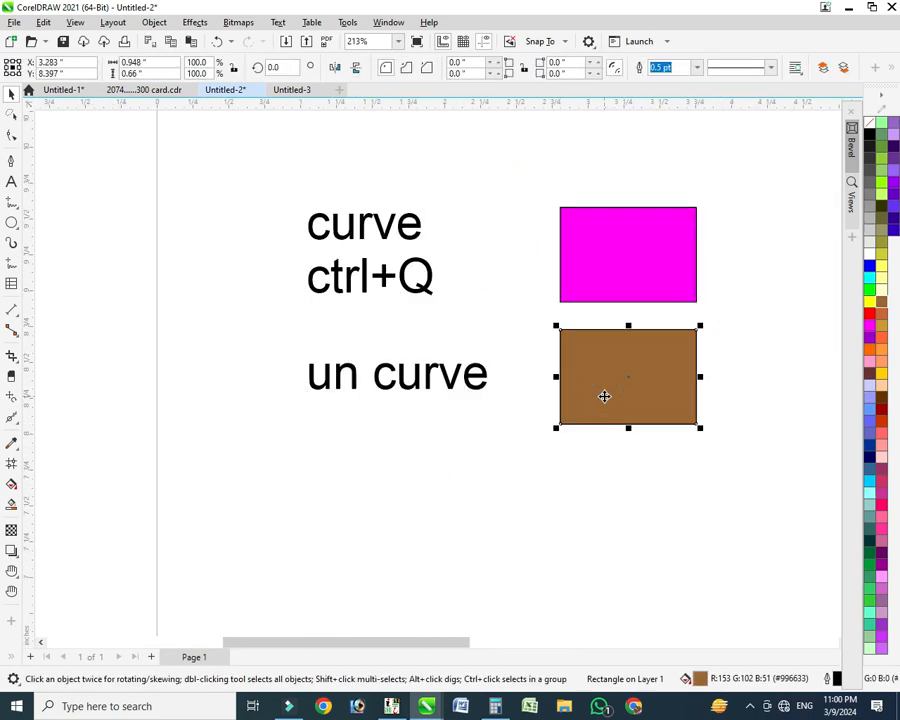
left_click(10, 136)
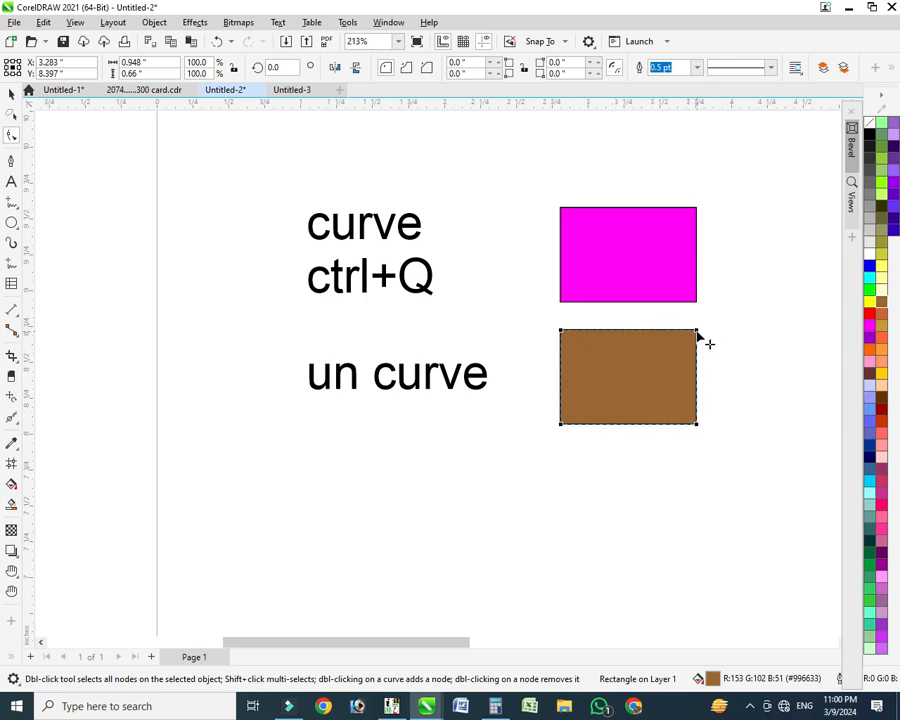
left_click_drag(697, 333, 616, 336)
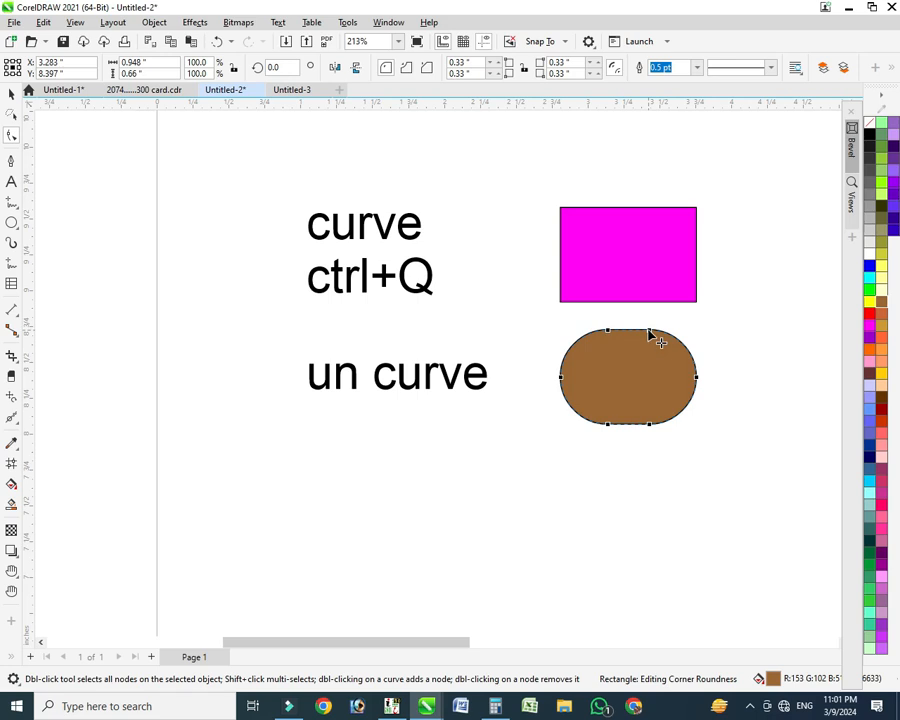
left_click_drag(654, 333, 684, 333)
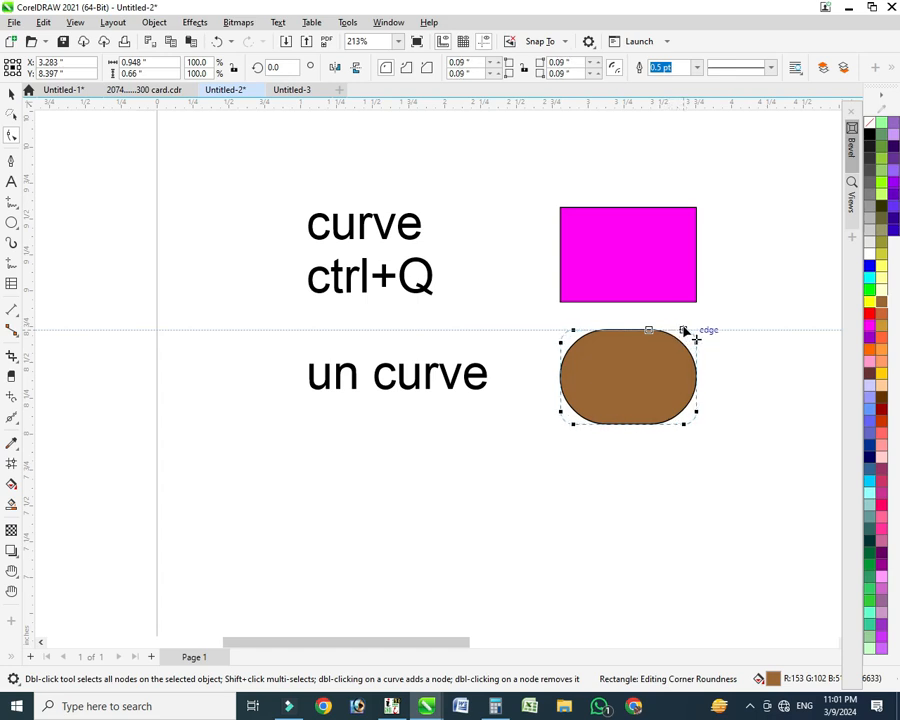
left_click_drag(685, 331, 686, 333)
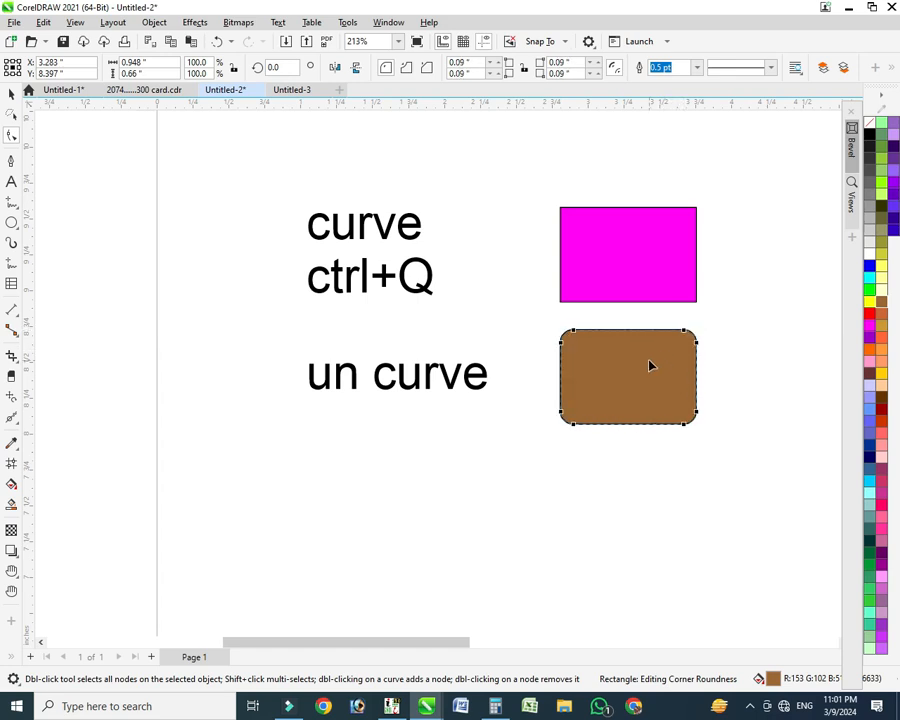
key("space")
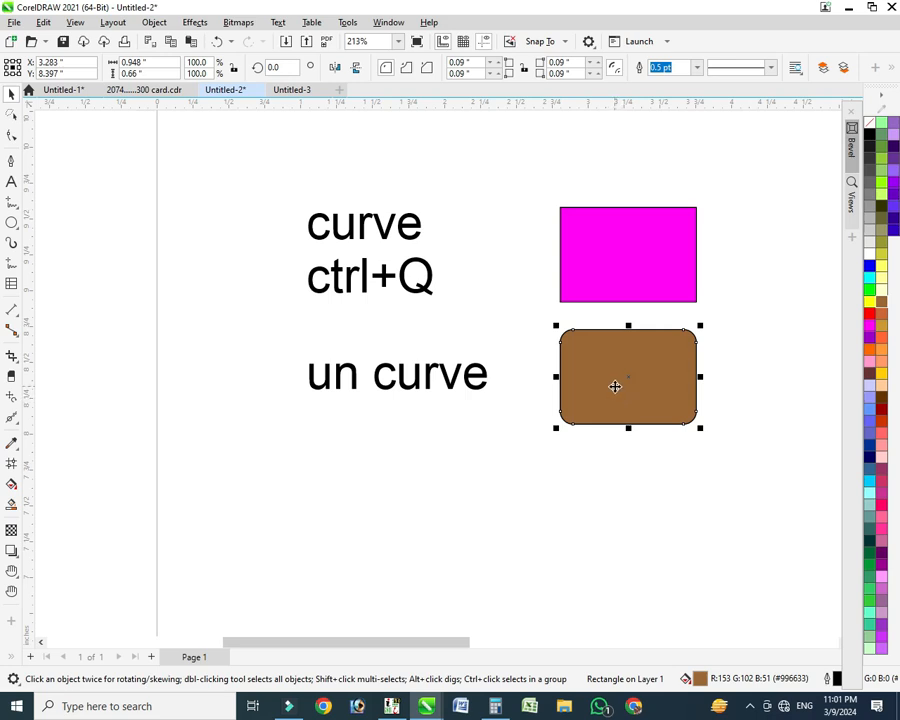
key("F6")
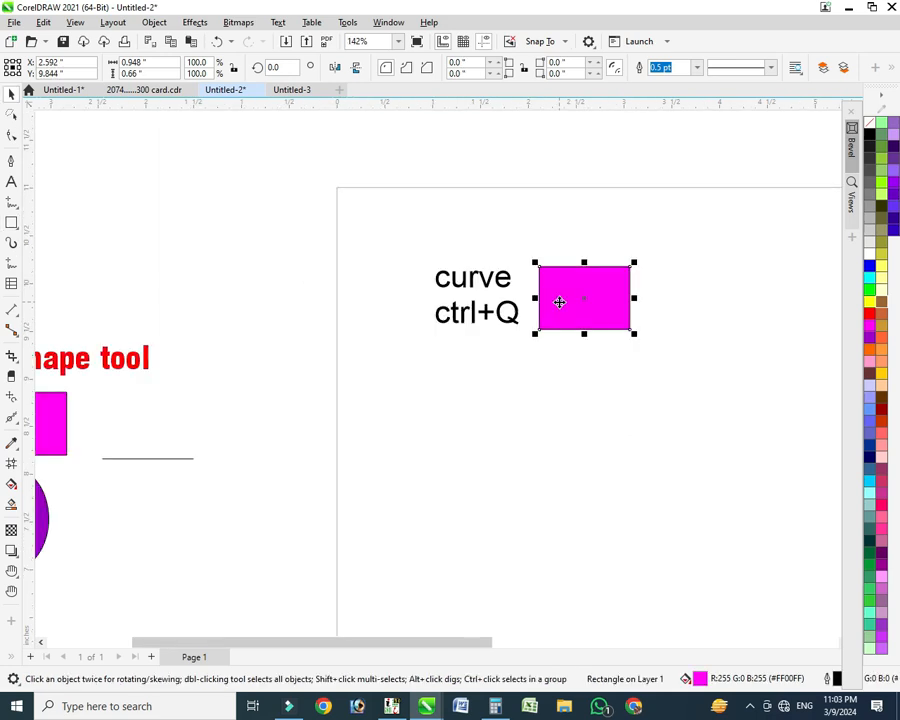
- Convert the magenta rectangle to curves and duplicate it as an evenly spaced column of five copies beneath the curve label
key("ctrl+q")
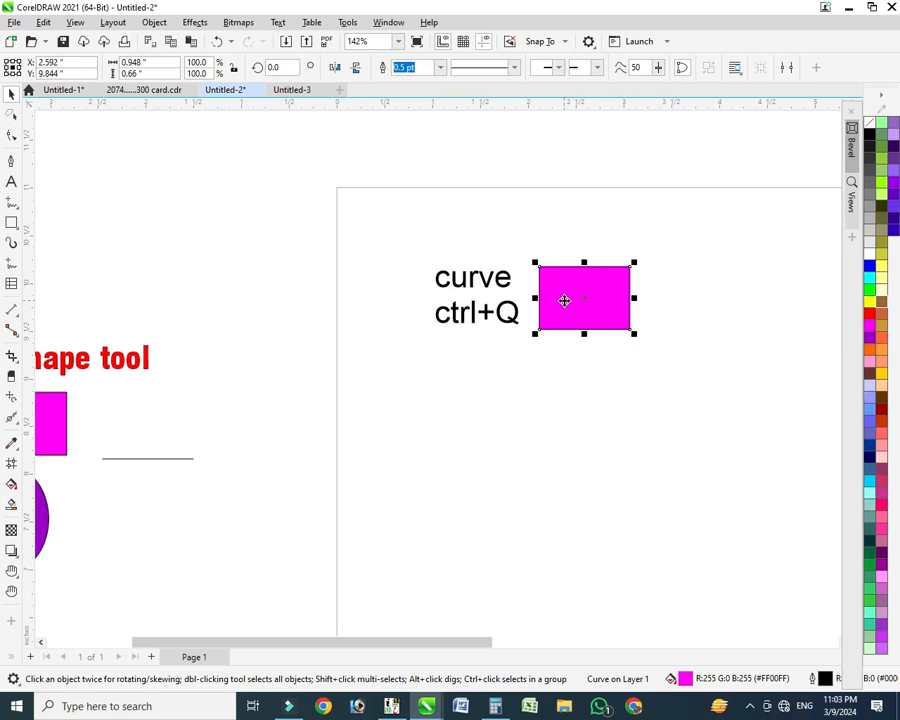
left_click_drag(564, 300, 406, 452)
key("ctrl+r")
key("ctrl+r")
key("ctrl+r")
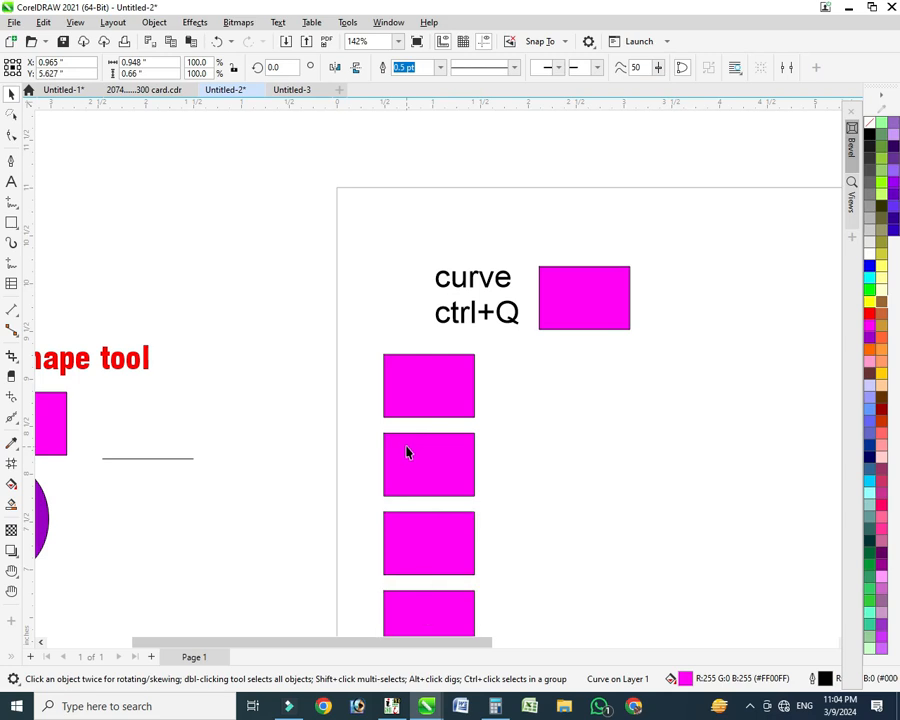
scroll(409, 397, "down", 1)
left_click_drag(379, 367, 480, 584)
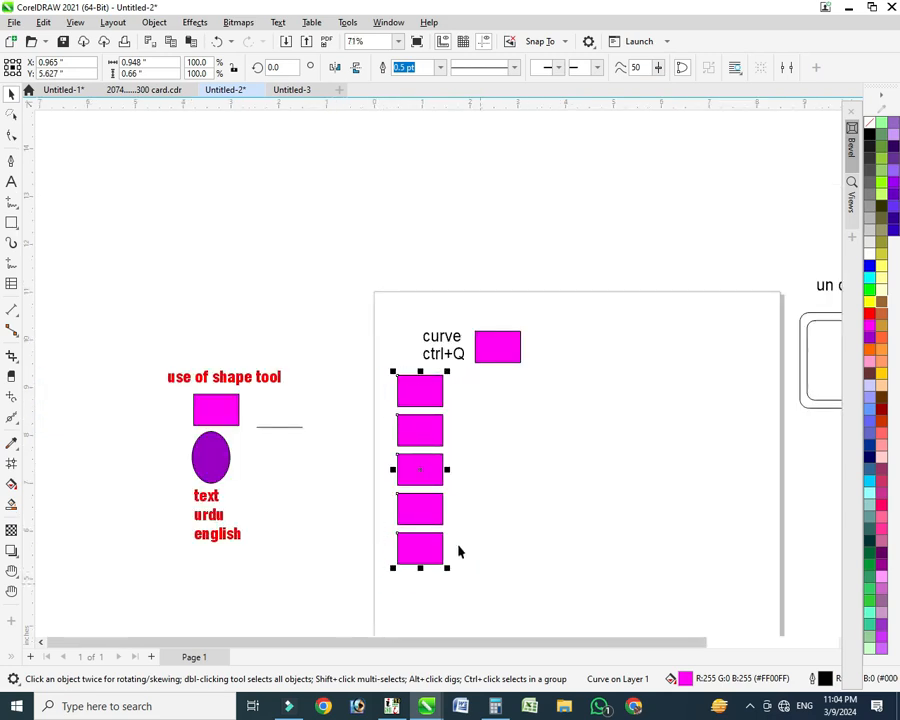
left_click(474, 426)
- Fill the lower four copies in the column with red, orange, plum and sky blue from top to bottom
left_click(428, 388)
left_click(428, 424)
key("ctrl+z")
left_click(870, 314)
left_click(422, 476)
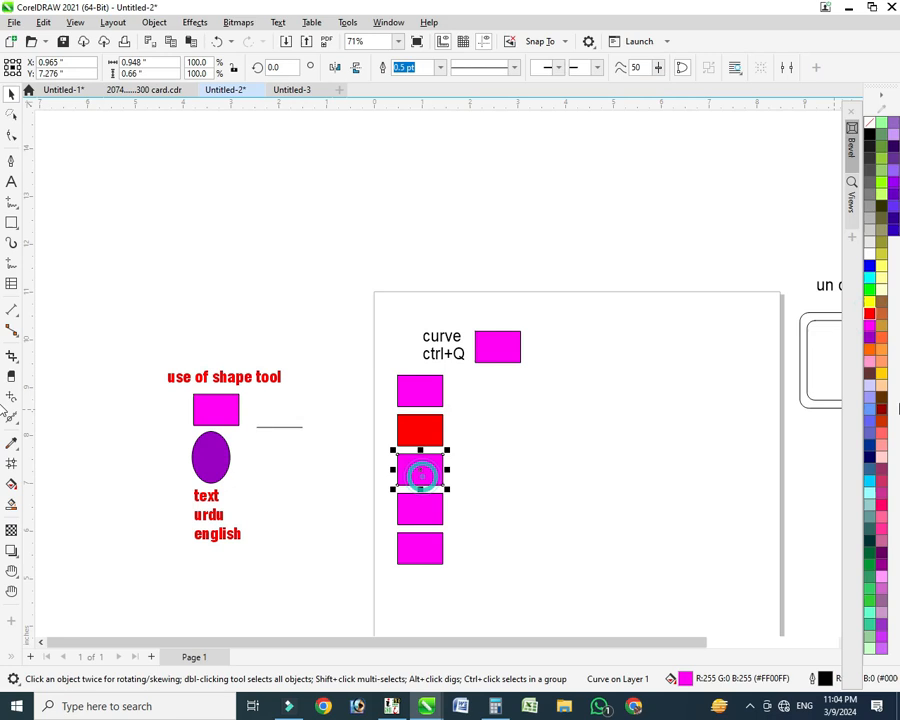
left_click(880, 372)
left_click(424, 500)
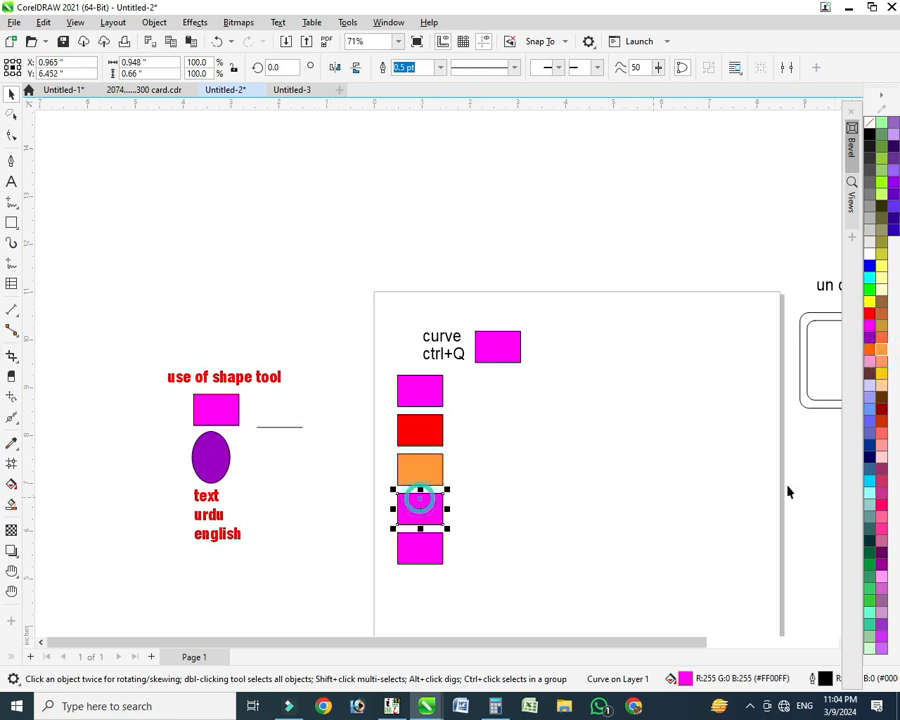
left_click(880, 468)
left_click(416, 550)
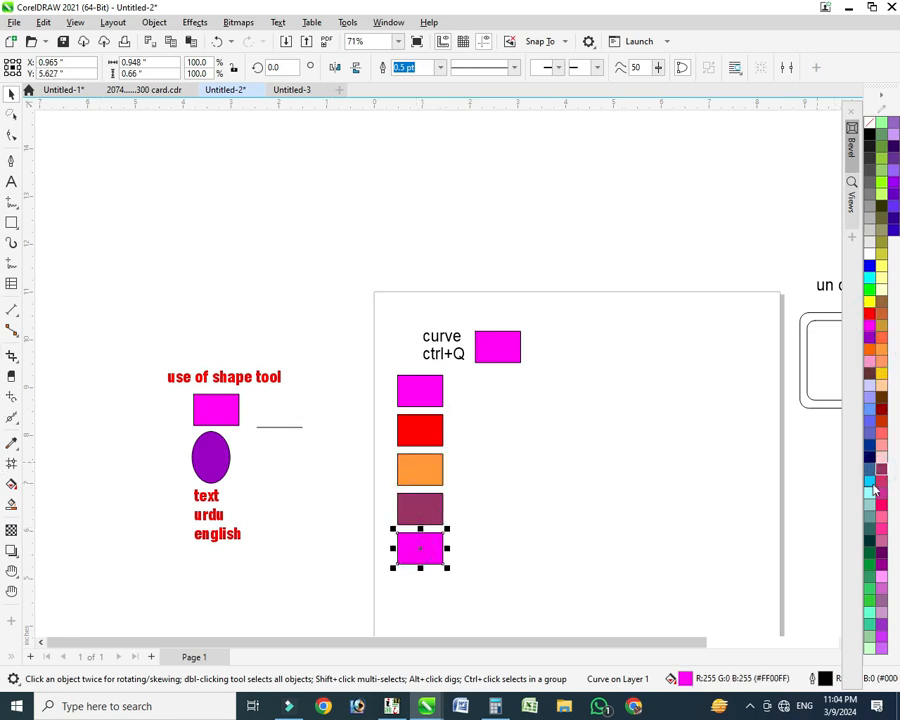
left_click(870, 481)
- Use the Shape tool to select individual corner nodes of the magenta copy heading the column, one after another
left_click(418, 368)
left_click(421, 400)
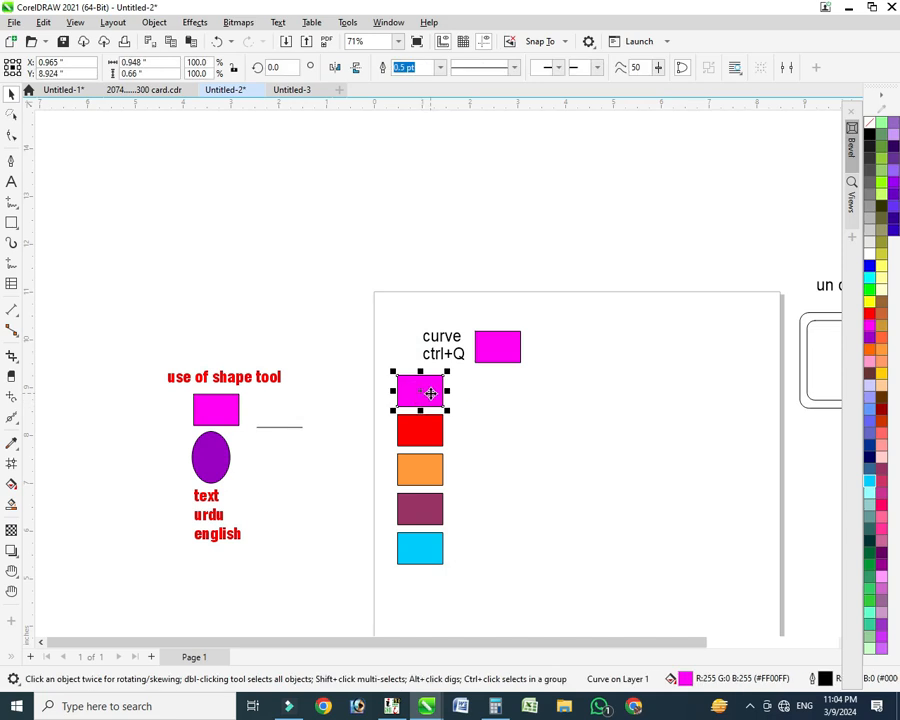
key("shift+F2")
scroll(428, 310, "down", 3)
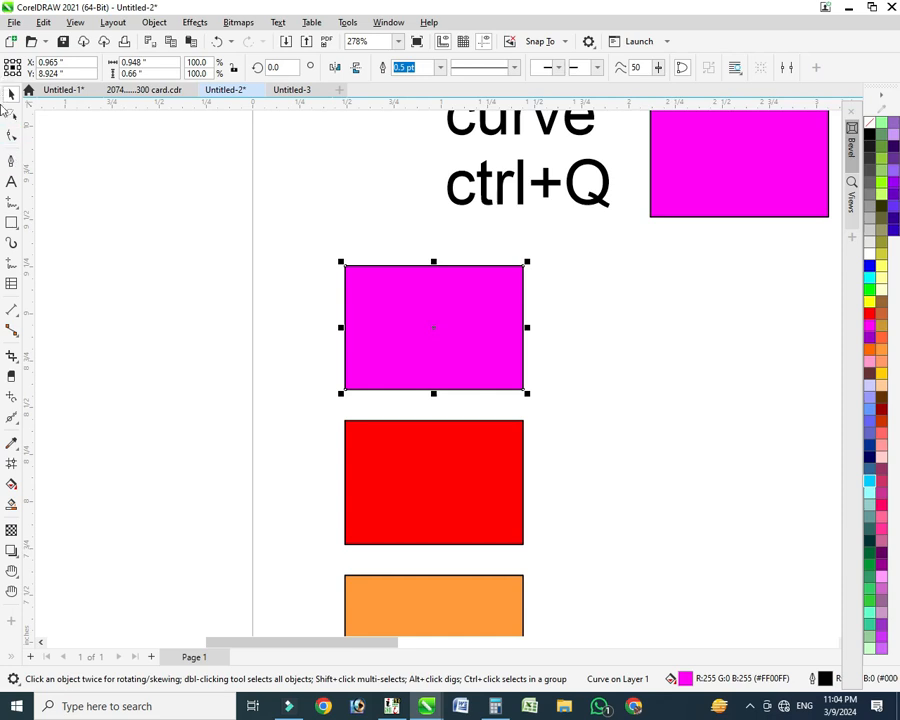
left_click(10, 135)
left_click_drag(460, 225, 570, 301)
left_click_drag(474, 237, 532, 313)
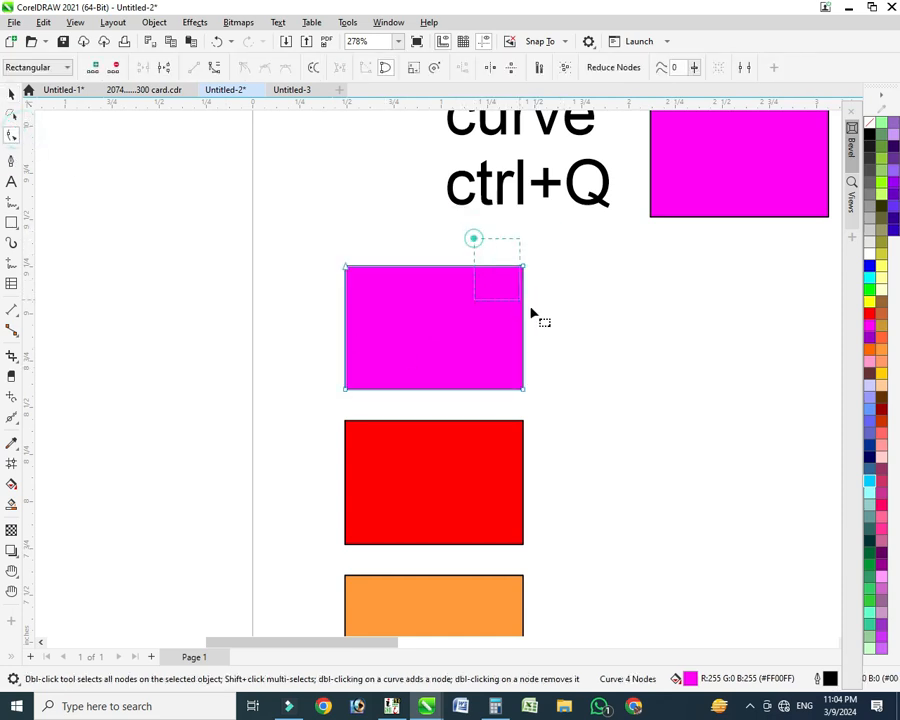
left_click(462, 257)
left_click_drag(306, 321, 430, 418)
left_click_drag(451, 339, 587, 425)
- Delete the upper-left corner node of the magenta copy to turn it into a right triangle
left_click_drag(420, 227, 313, 308)
key("Delete")
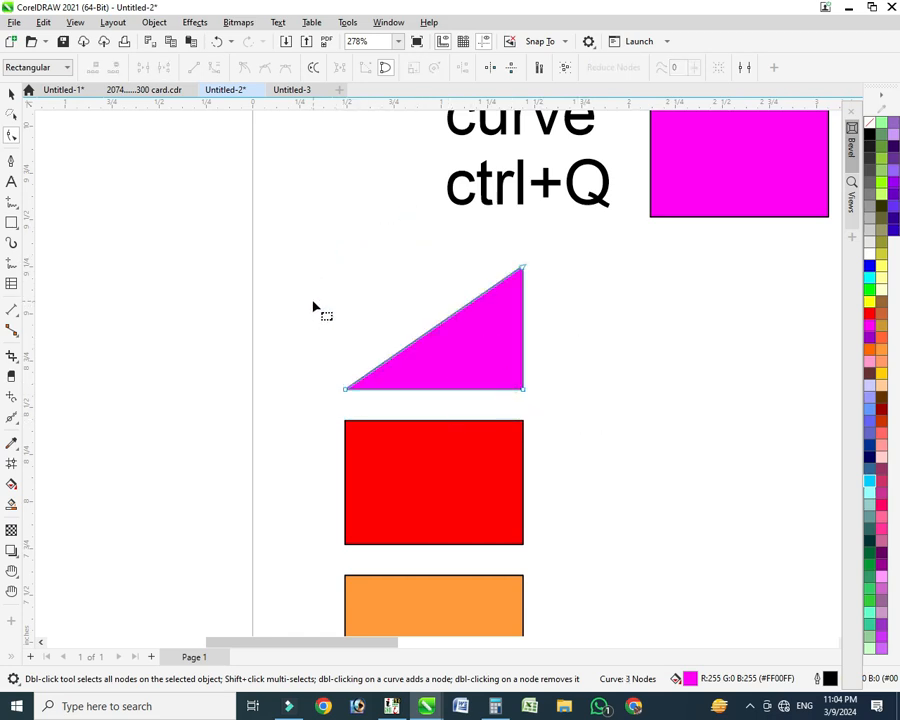
key("space")
scroll(473, 344, "down", 1)
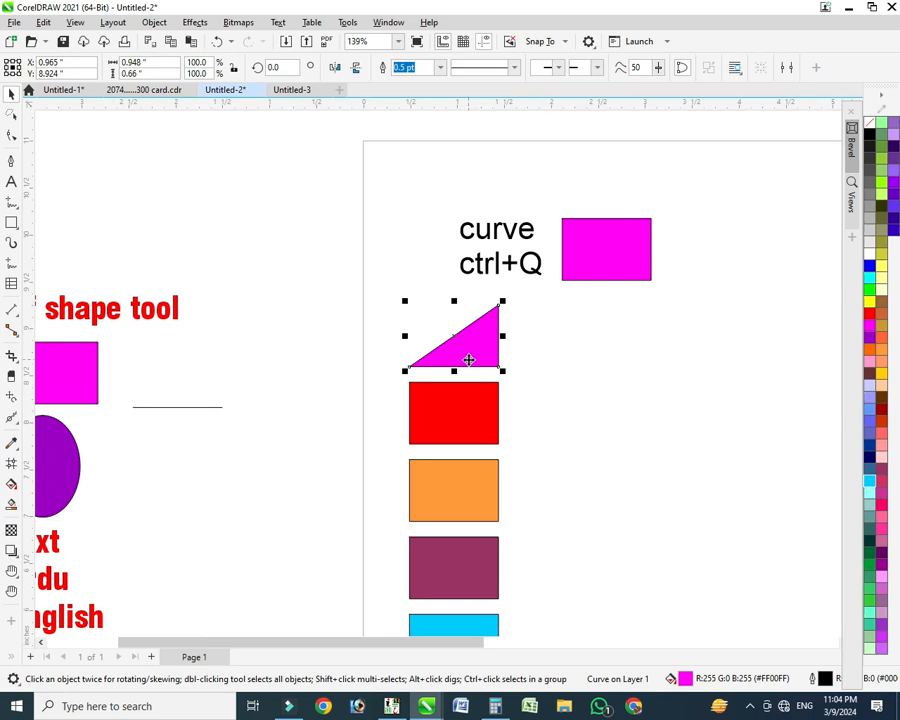
- Move the red rectangle's upper-right corner node inward along its top edge to about the middle, giving it a slanted right side
left_click(458, 409)
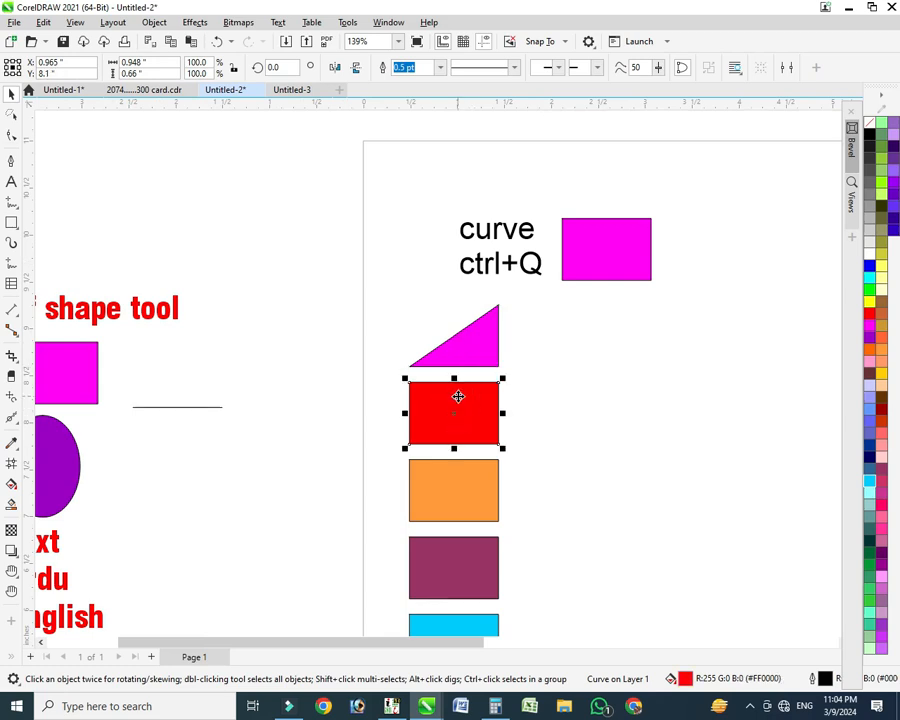
double_click(462, 395)
left_click_drag(475, 370, 455, 385)
key("space")
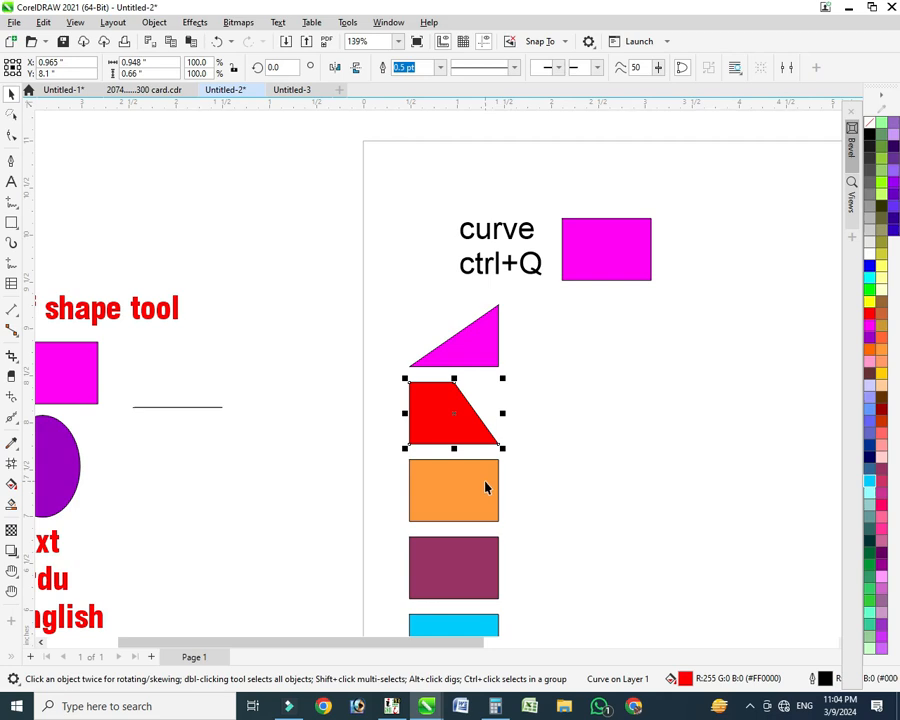
- Move both upper corner nodes of the orange rectangle inward by equal amounts to form a symmetrical trapezoid
left_click(486, 487)
key("space")
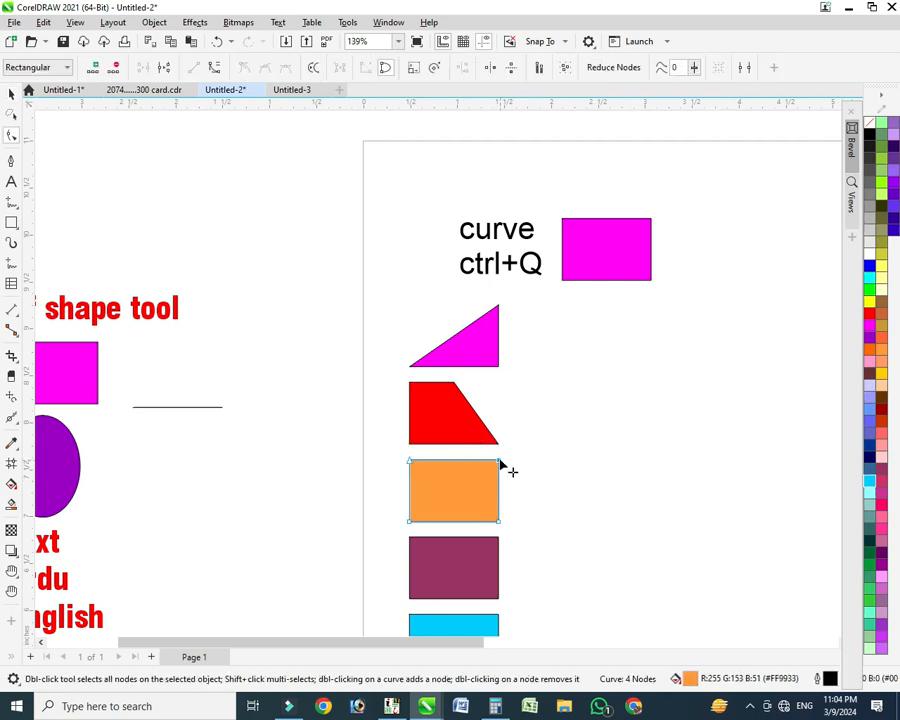
left_click_drag(499, 462, 469, 462)
left_click_drag(409, 462, 439, 337)
key("space")
- Use the Shape tool to select individual corner nodes of the plum rectangle, one after another
key("h")
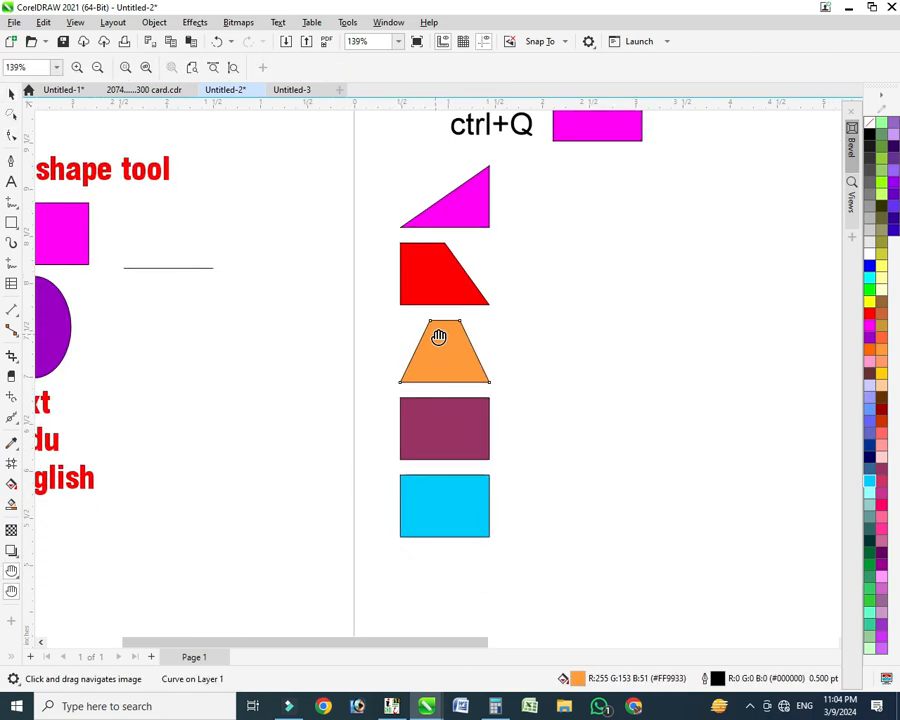
key("space")
left_click(453, 416)
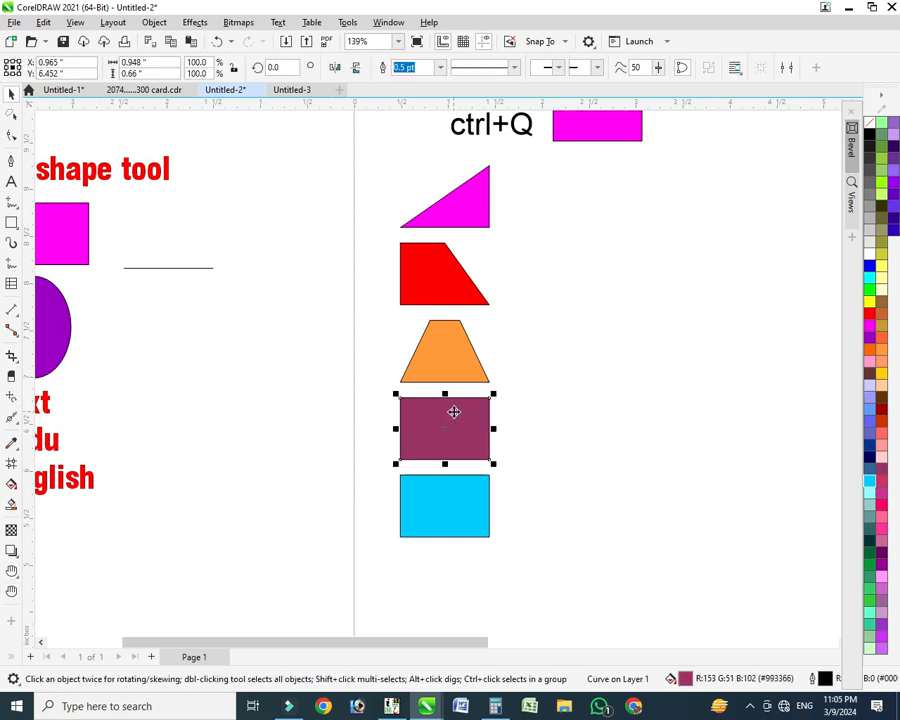
double_click(470, 410)
left_click_drag(475, 384, 530, 424)
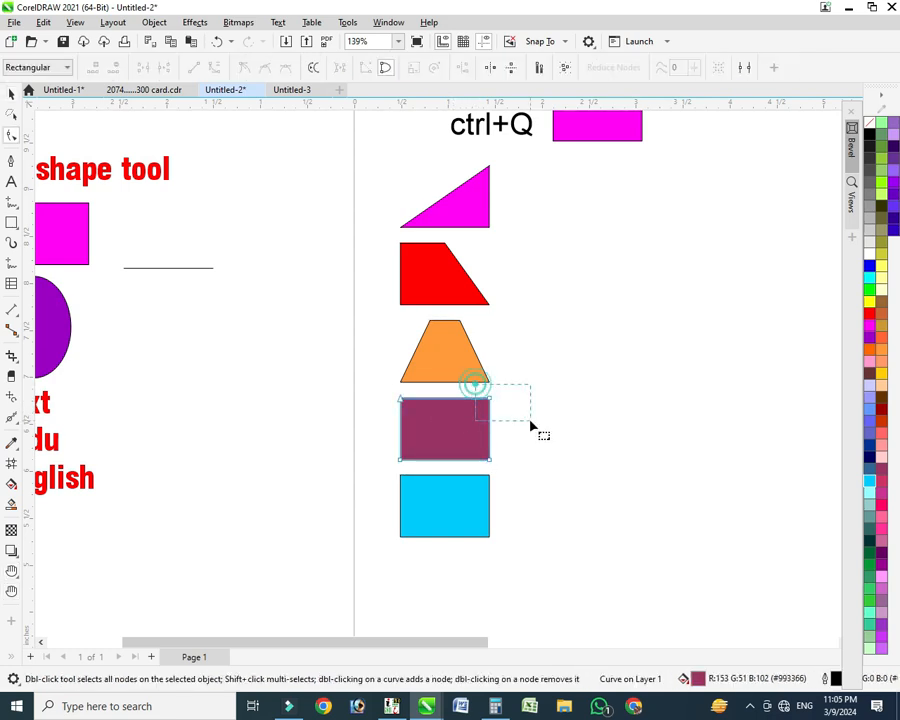
left_click_drag(440, 430, 376, 478)
left_click_drag(382, 419, 414, 380)
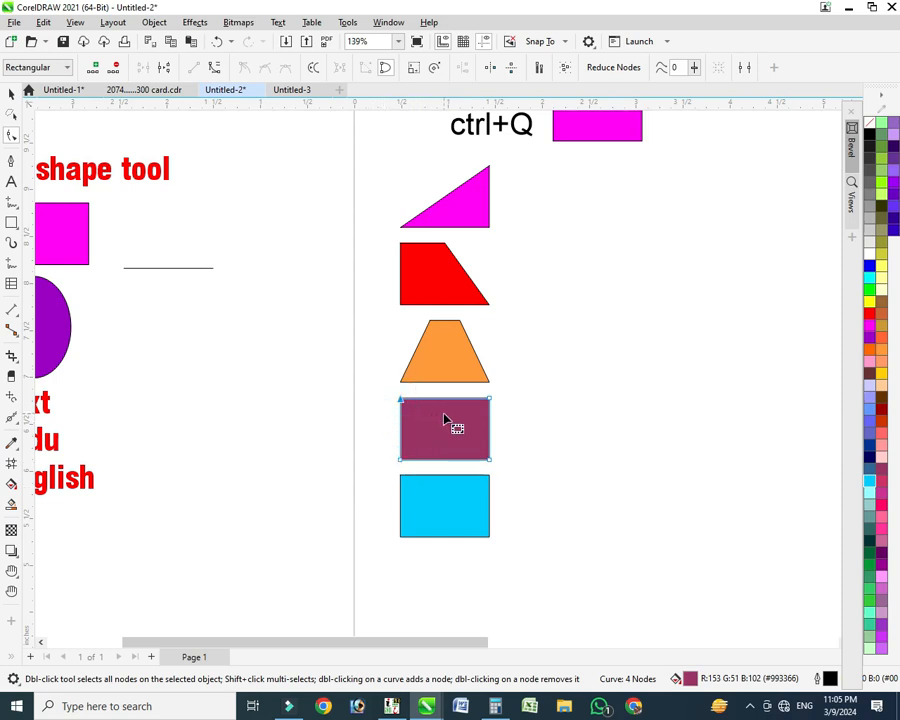
key("space")
- Examine the corner nodes of the magenta right triangle at high magnification with the Shape tool
left_click(466, 208)
key("shift+F2")
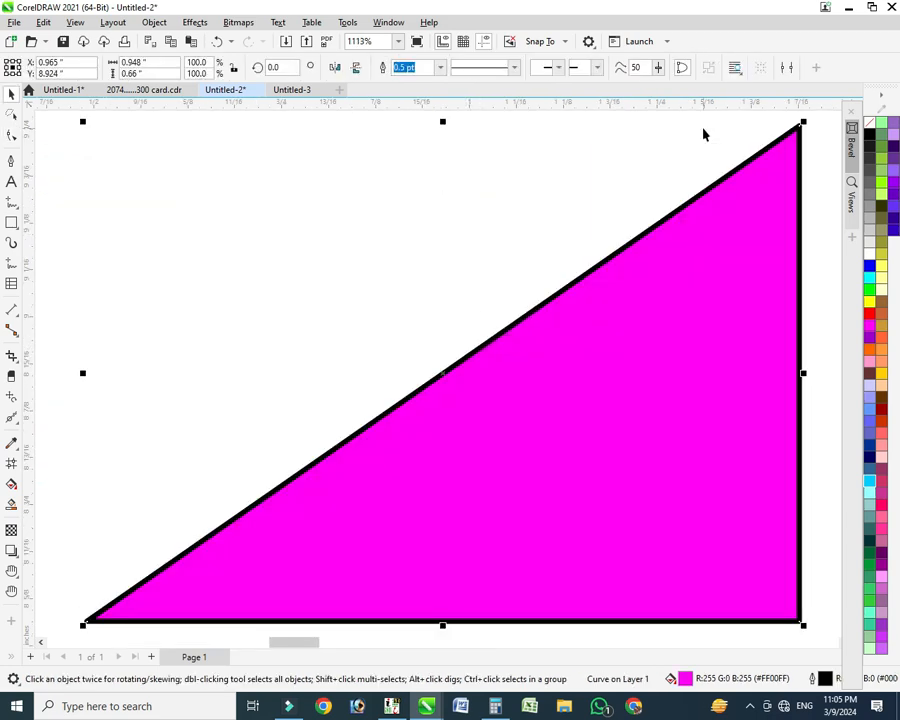
key("F3")
left_click(586, 328)
key("space")
left_click_drag(671, 153, 757, 285)
left_click_drag(482, 267, 287, 510)
left_click_drag(630, 366, 767, 492)
- Add a node midway on the plum rectangle's right edge and pull it outward to form an arrow-like pentagon
scroll(662, 477, "down", 2)
key("h")
left_click_drag(555, 504, 468, 237)
key("space")
left_click(552, 404)
scroll(552, 404, "up", 2)
scroll(550, 400, "down", 1)
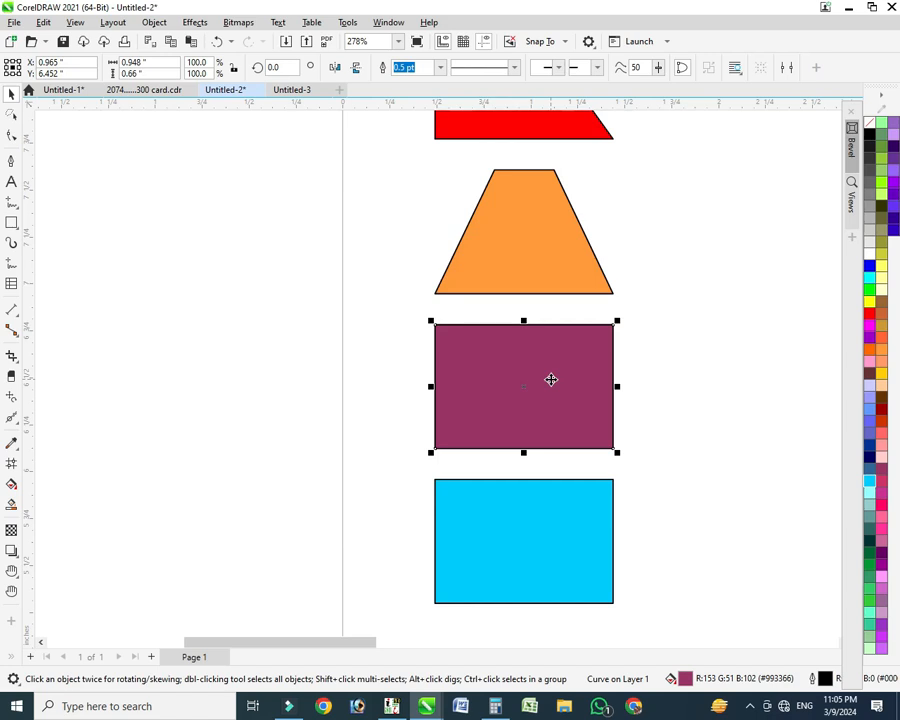
left_click(565, 377)
left_click(565, 377)
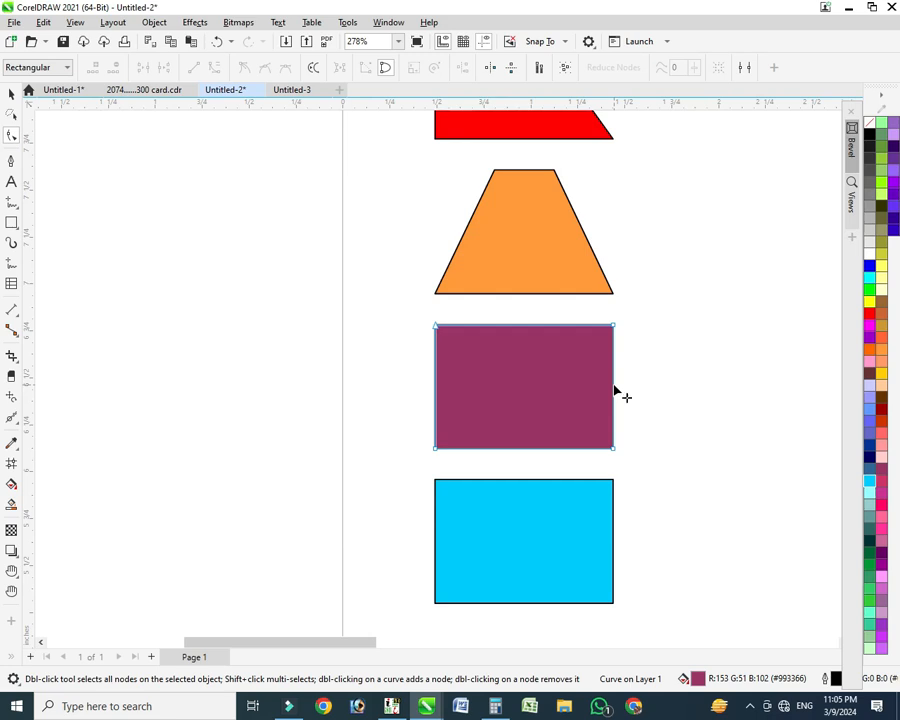
double_click(614, 385)
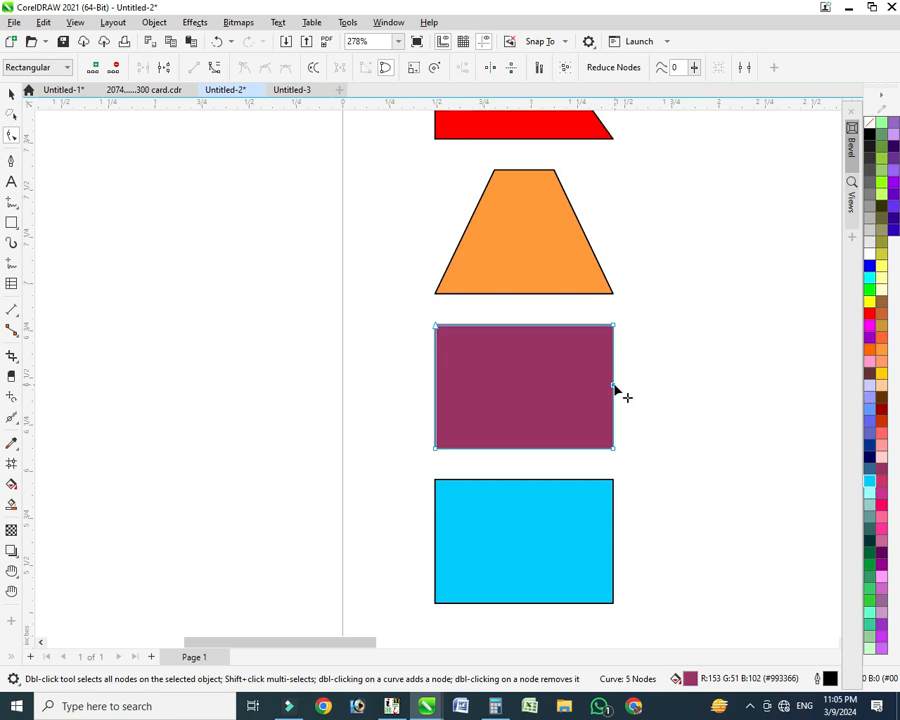
left_click_drag(614, 386, 652, 397)
key("space")
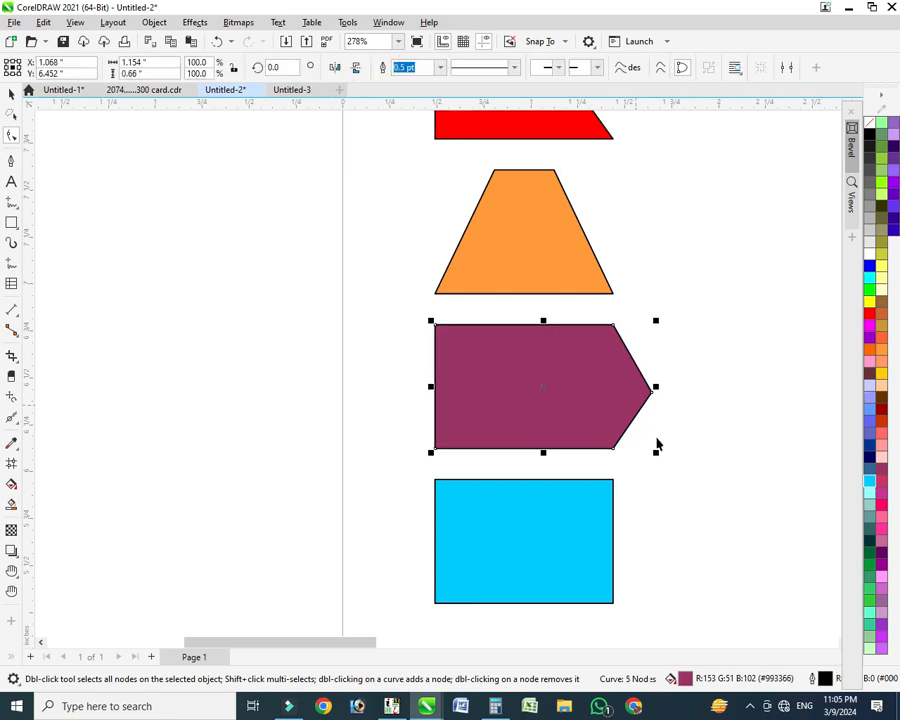
left_click(578, 512)
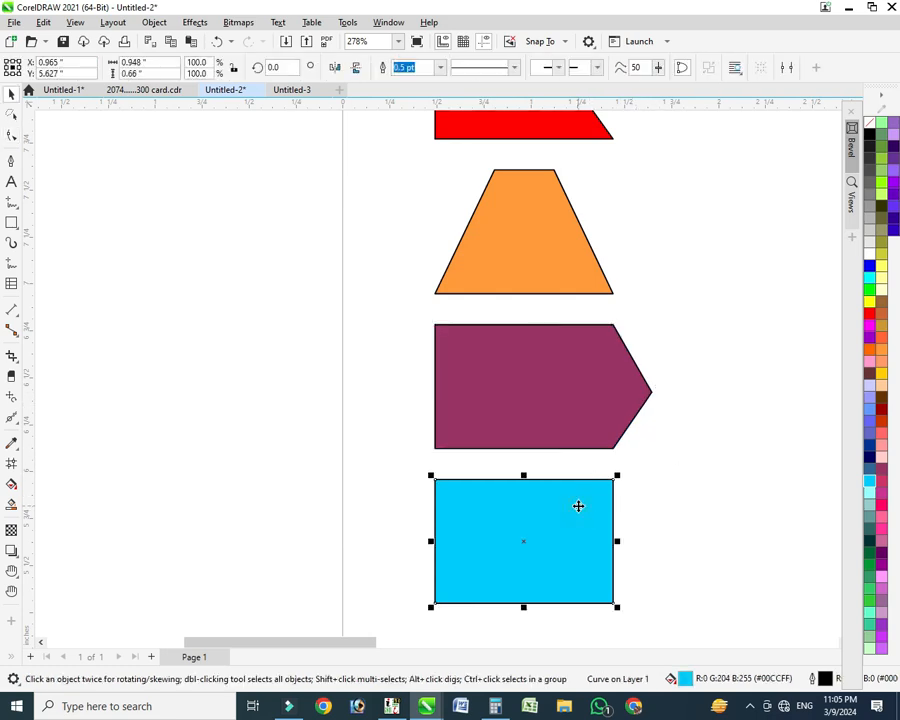
key("space")
double_click(613, 545)
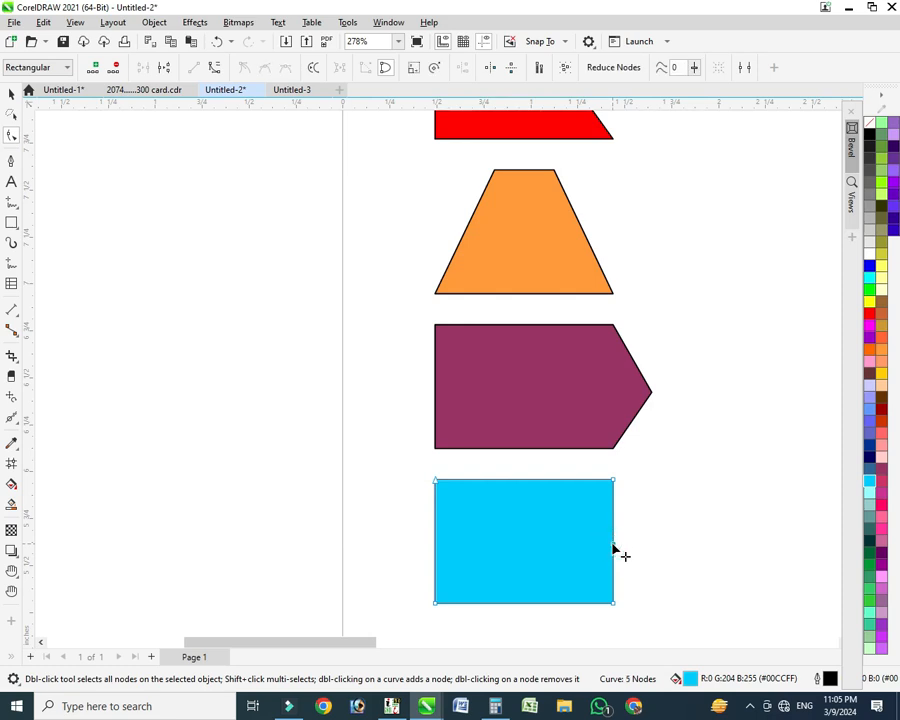
key("Delete")
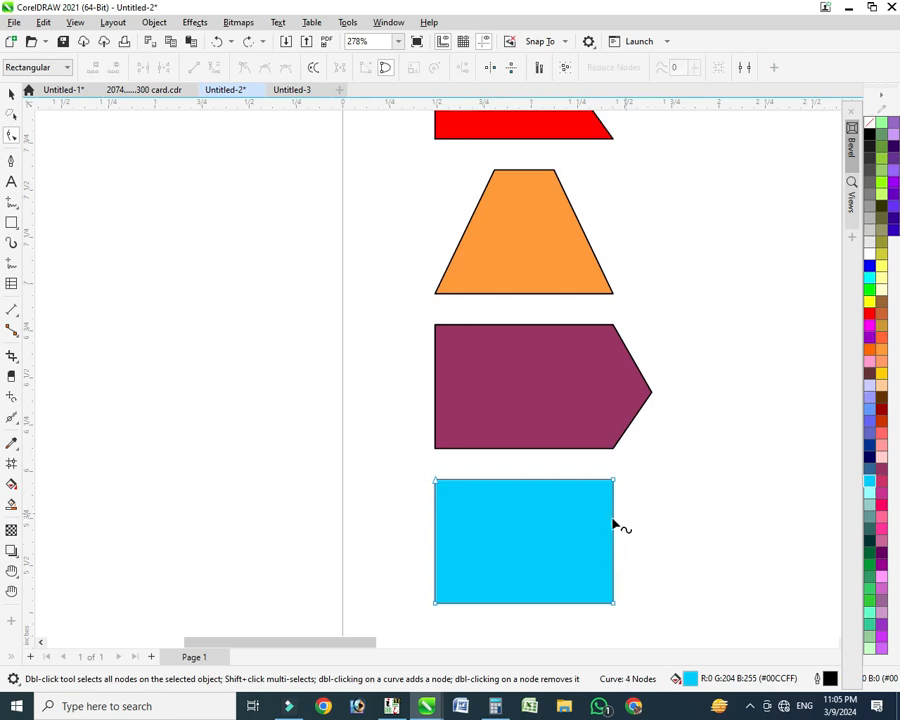
key("space")
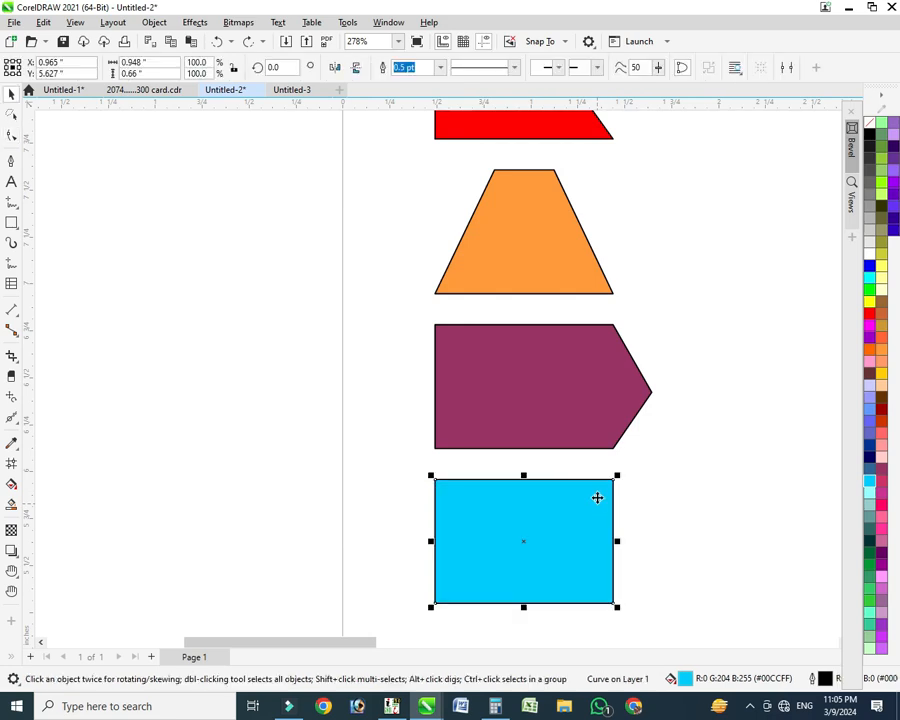
- Add a node midway on the sky blue rectangle's right edge and pull it inward to cut a V-shaped notch
left_click(12, 139)
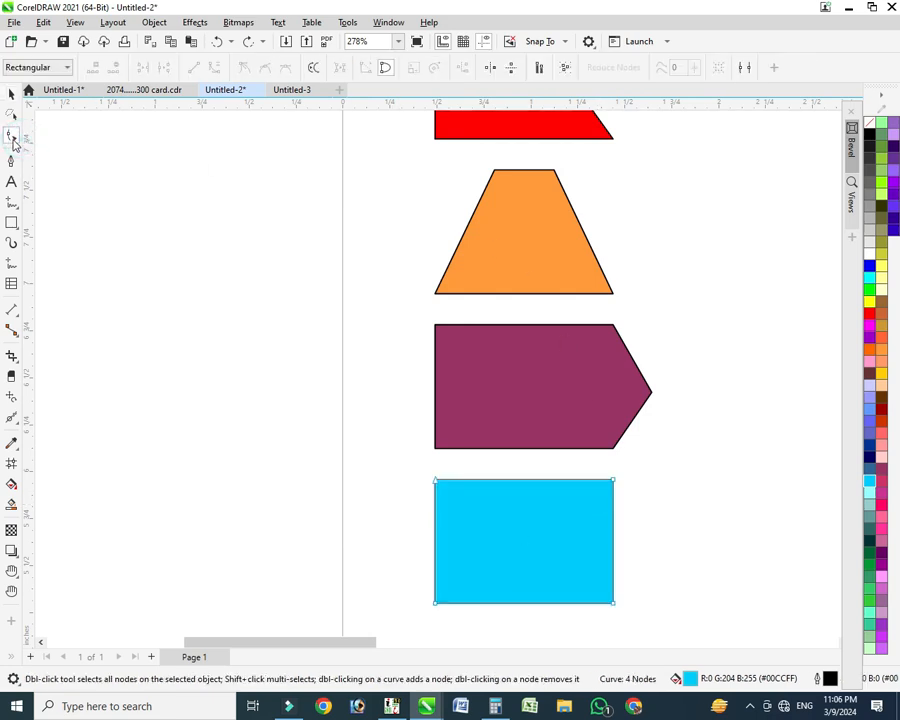
double_click(614, 545)
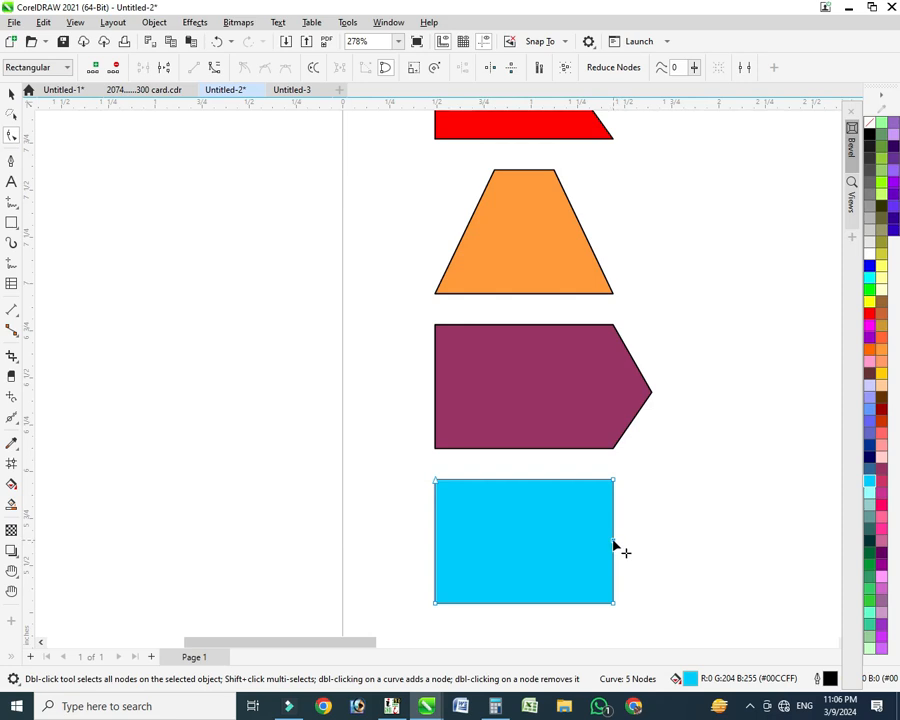
left_click_drag(614, 542, 582, 540)
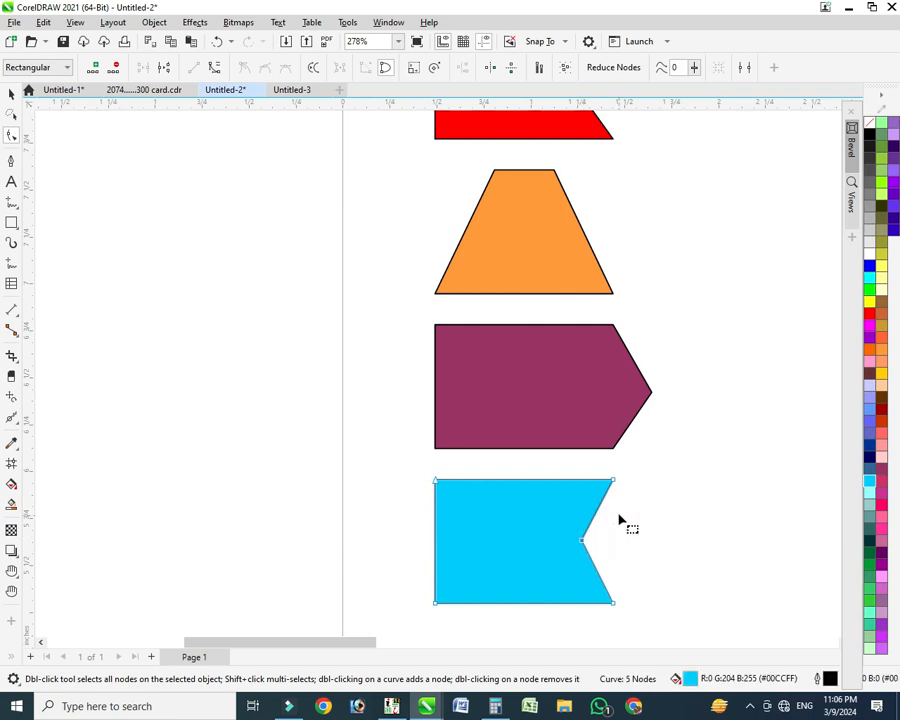
key("space")
- Select the five reshaped copies in the column and review them together
scroll(623, 388, "down", 5)
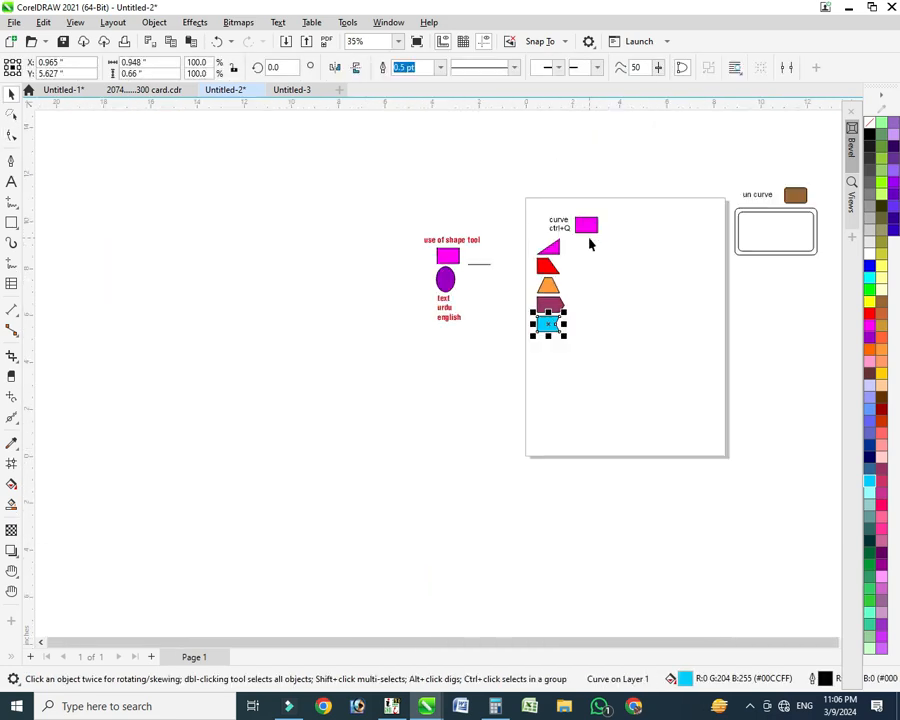
left_click_drag(580, 243, 506, 402)
key("shift+F2")
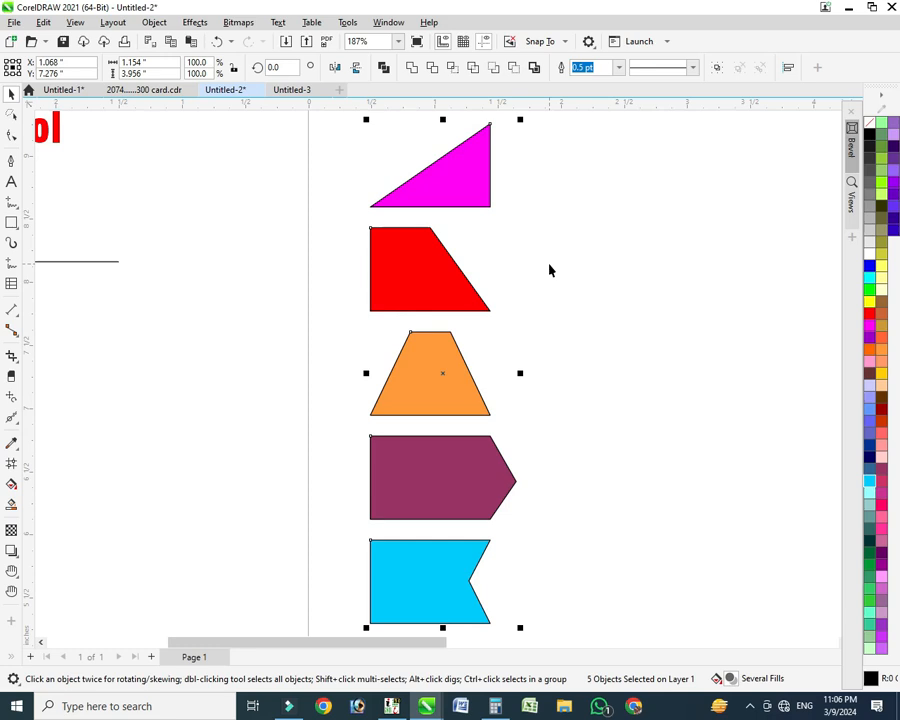
scroll(549, 270, "down", 2)
left_click_drag(506, 287, 460, 301)
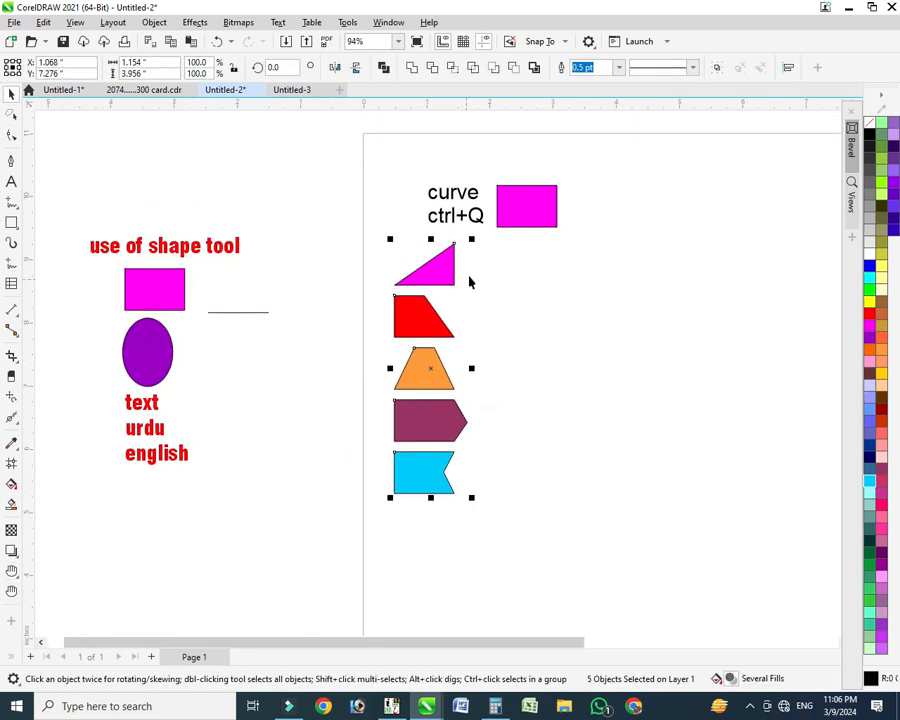
key("space")
key("space")
- Place a copy of the magenta rectangle to the right of the magenta right triangle, beneath the original
left_click_drag(516, 203, 486, 286)
scroll(500, 275, "up", 5)
scroll(491, 286, "down", 5)
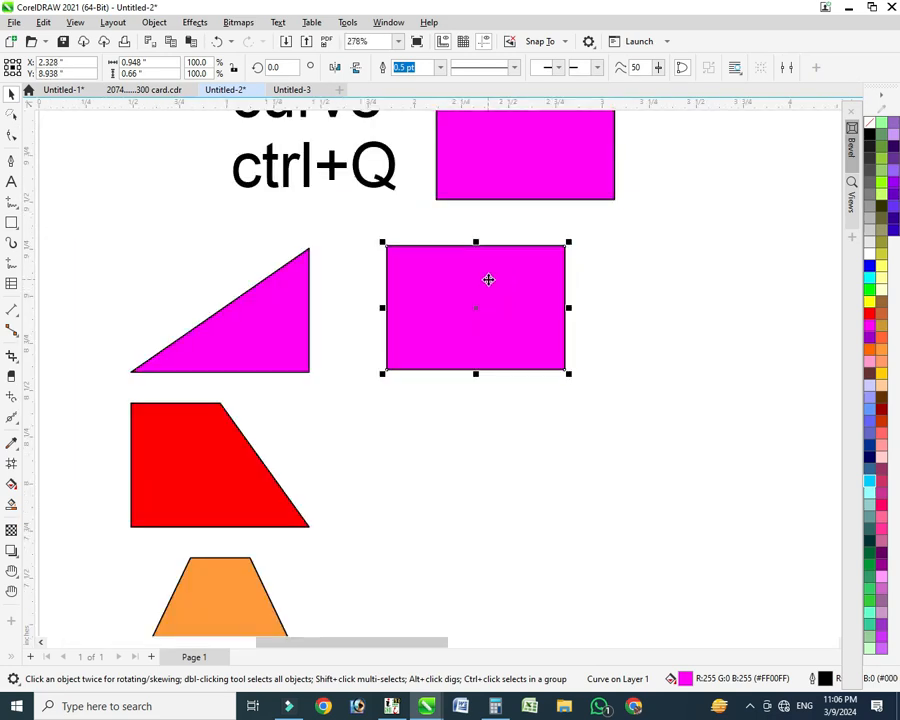
- Add a node midway on the new magenta rectangle's top edge and pull it upward into a low peak
key("F10")
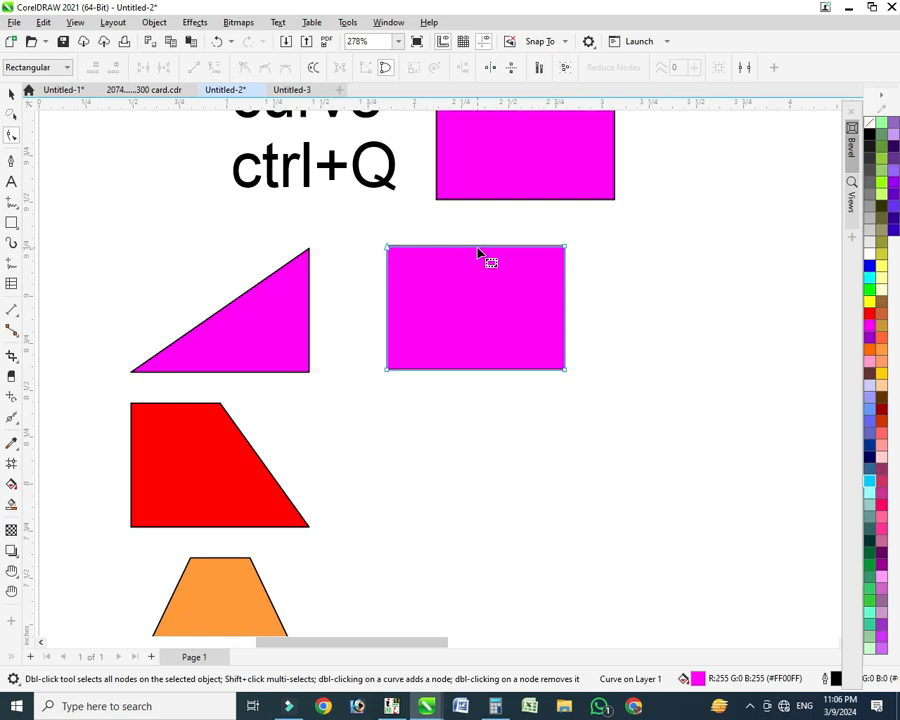
left_click(474, 249)
double_click(478, 248)
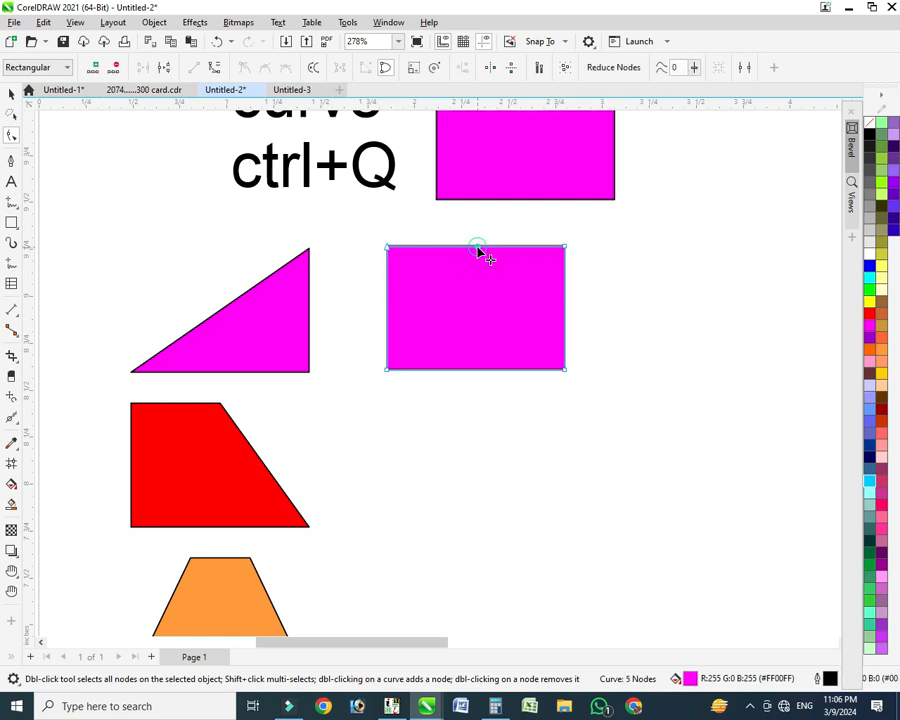
left_click_drag(478, 248, 477, 213)
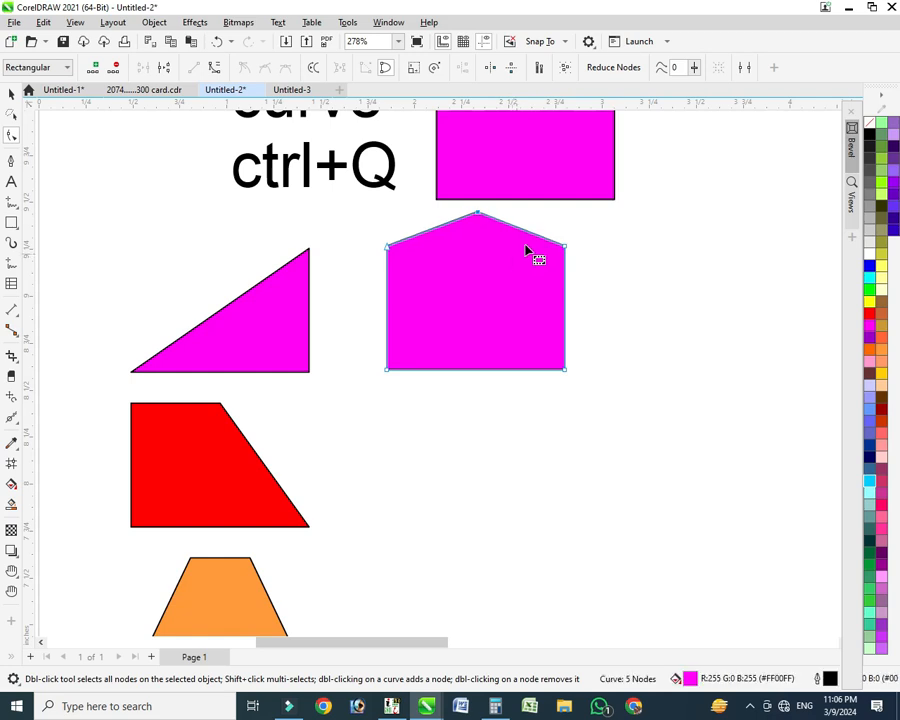
key("space")
- Draw a rectangle about 0.875 by 0.586 inches inside the peaked magenta shape and fill it with white
key("F6")
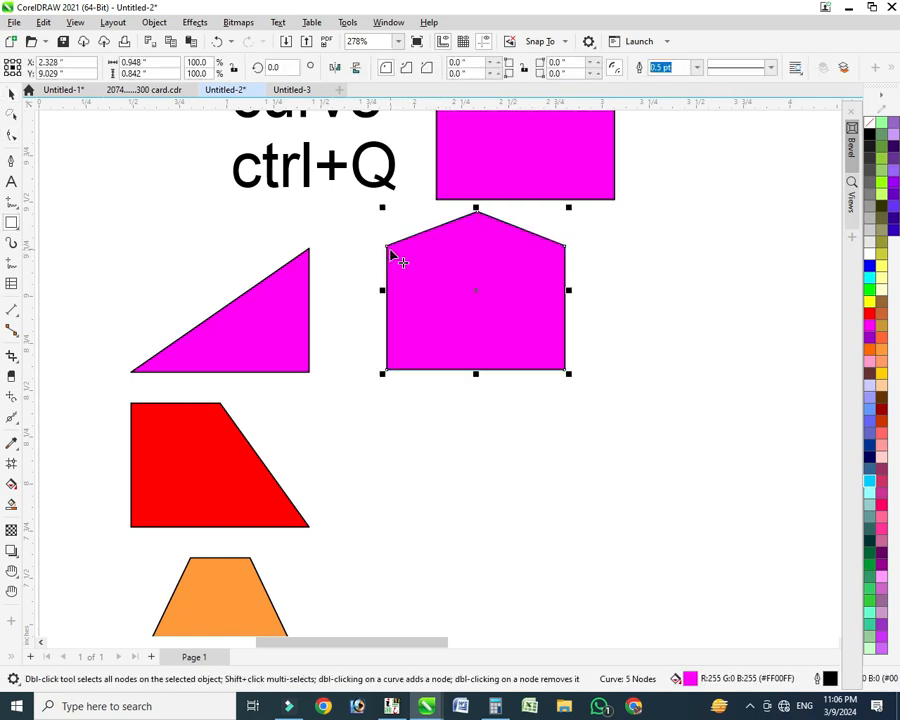
left_click_drag(391, 251, 409, 304)
left_click_drag(530, 355, 560, 366)
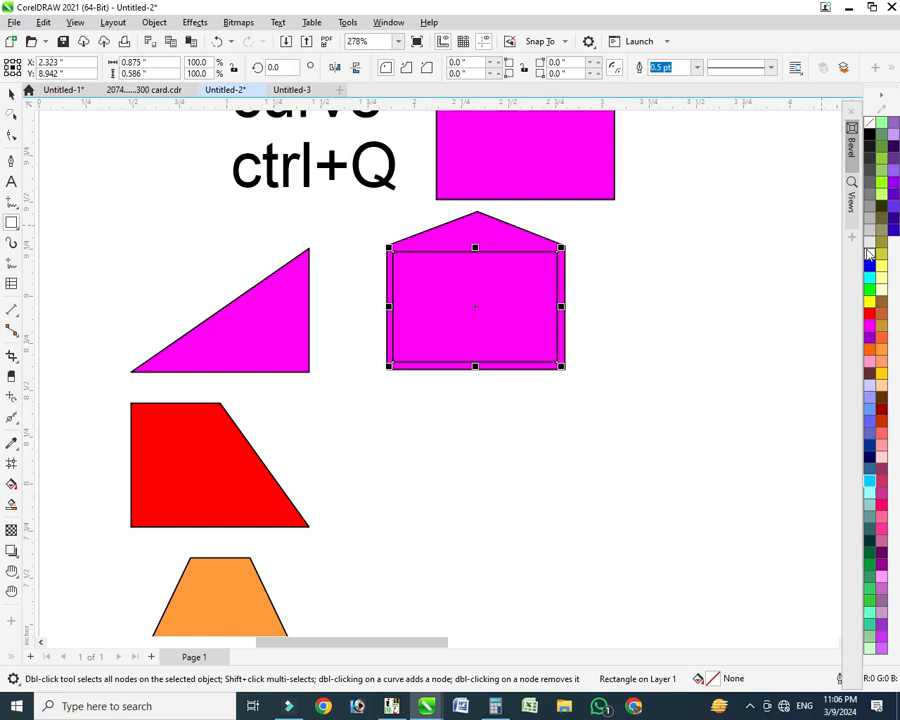
left_click(869, 252)
left_click(719, 259)
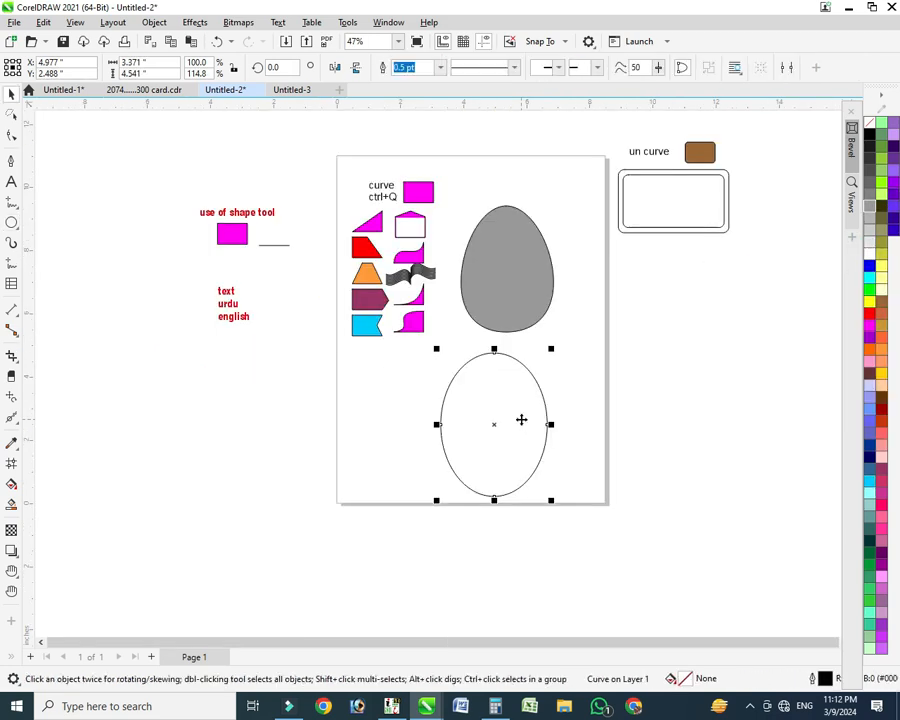
- Move the right-side node of the unfilled ellipse beneath the grey egg inward with the Shape tool, flattening that side
key("F10")
left_click(518, 418)
left_click_drag(508, 338, 462, 386)
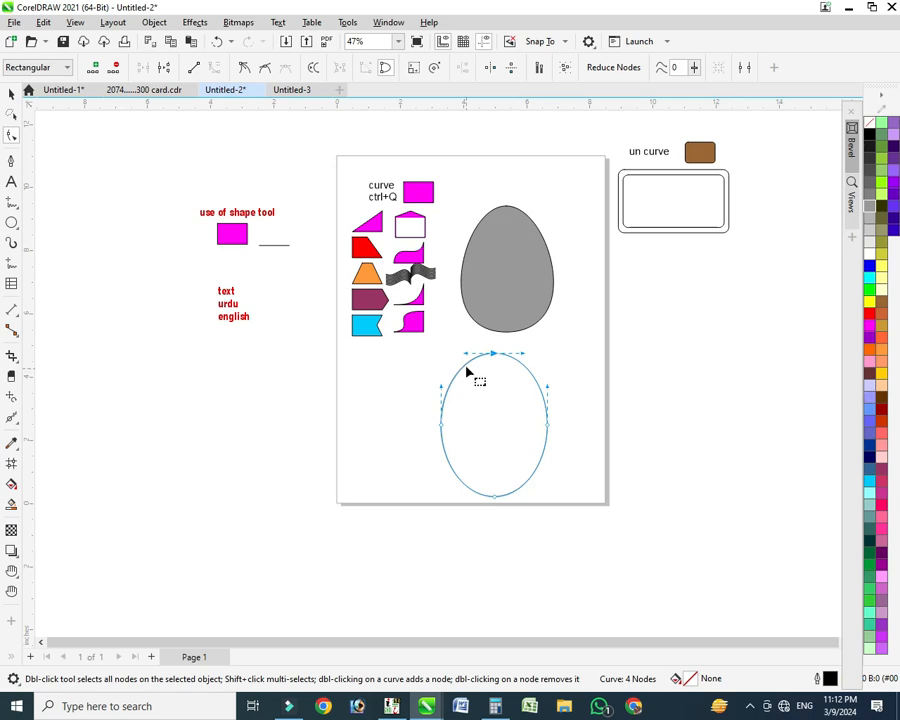
left_click_drag(588, 388, 521, 426)
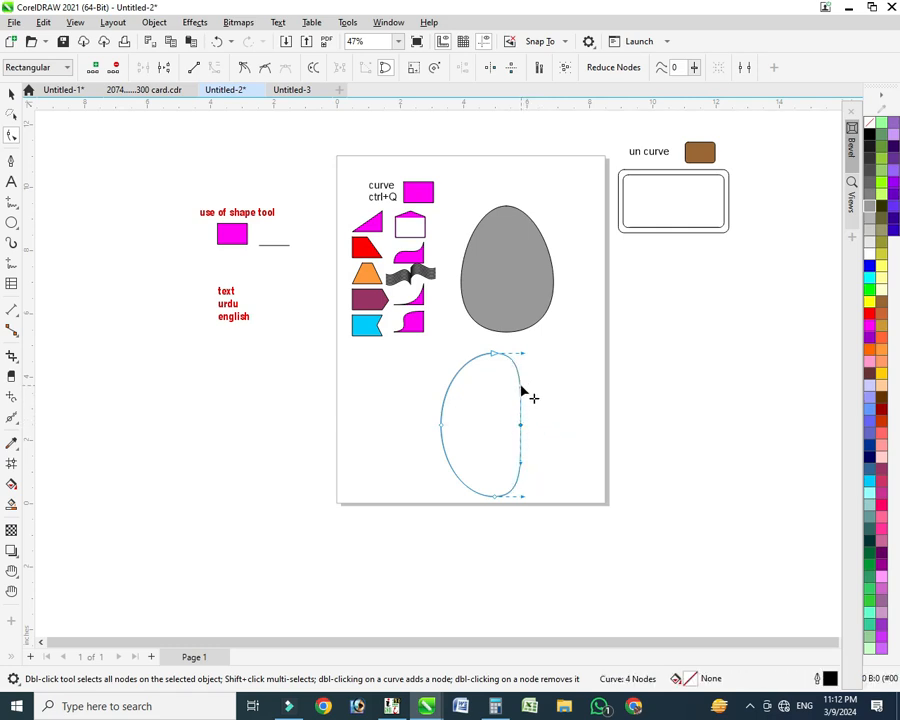
- Tilt the right node's curve handles and adjust the lower nodes to bend the flattened ellipse into a mango outline
left_click_drag(521, 386, 436, 528)
left_click(552, 459)
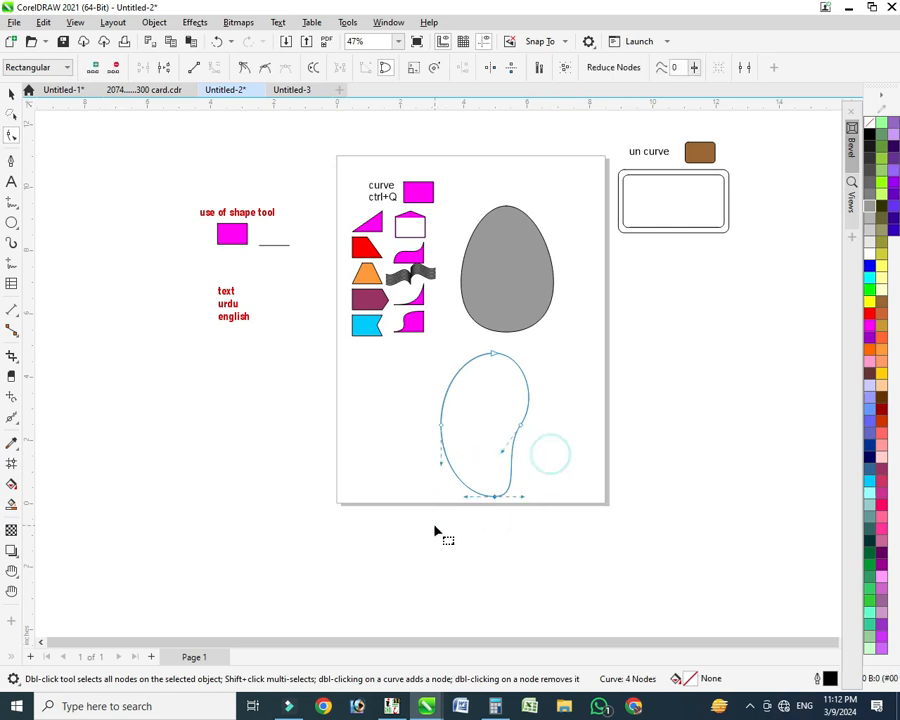
left_click_drag(544, 406, 480, 446)
key("Down")
key("Right")
key("space")
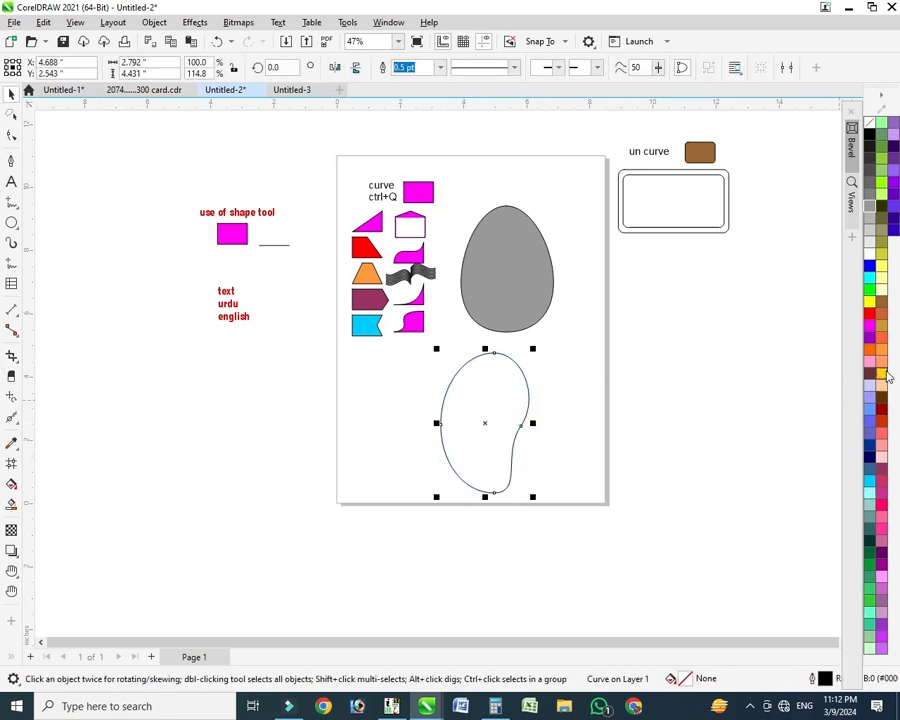
- Fill the mango outline with golden yellow (#FFCC00)
left_click(882, 373)
scroll(675, 293, "up", 3)
scroll(657, 302, "down", 4)
scroll(657, 255, "down", 2)
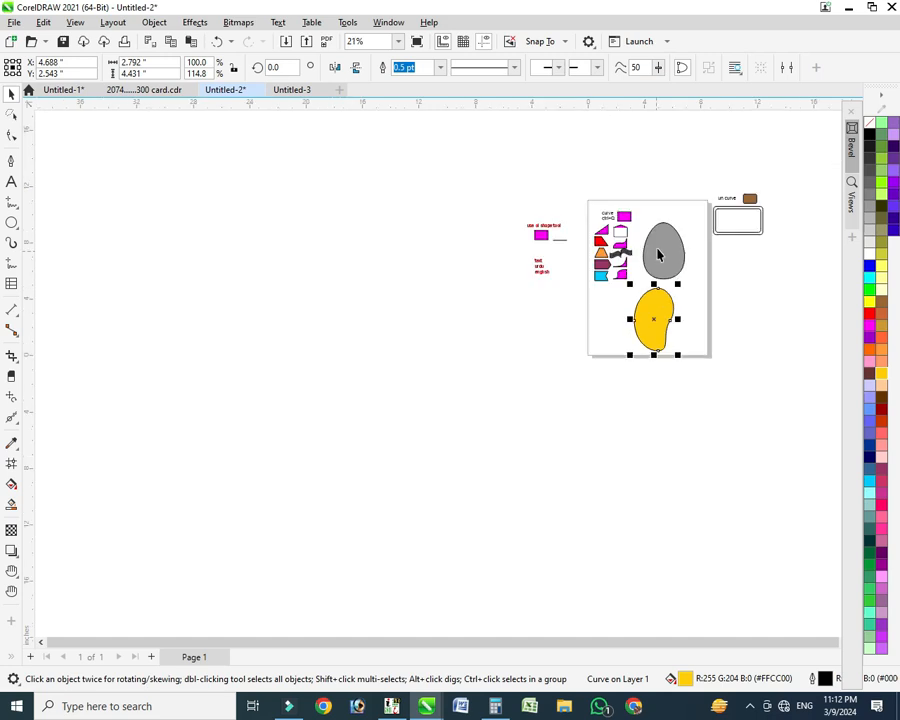
- Select the grey egg and the yellow mango shape and look at them closely
left_click(657, 251)
scroll(657, 249, "up", 5)
scroll(645, 200, "down", 3)
left_click_drag(523, 344, 515, 343)
left_click(494, 605, "shift")
scroll(513, 190, "down", 2)
left_click_drag(562, 188, 532, 268)
scroll(494, 257, "up", 5)
scroll(494, 257, "down", 5)
left_click_drag(476, 255, 456, 193)
scroll(456, 193, "up", 5)
scroll(456, 193, "down", 5)
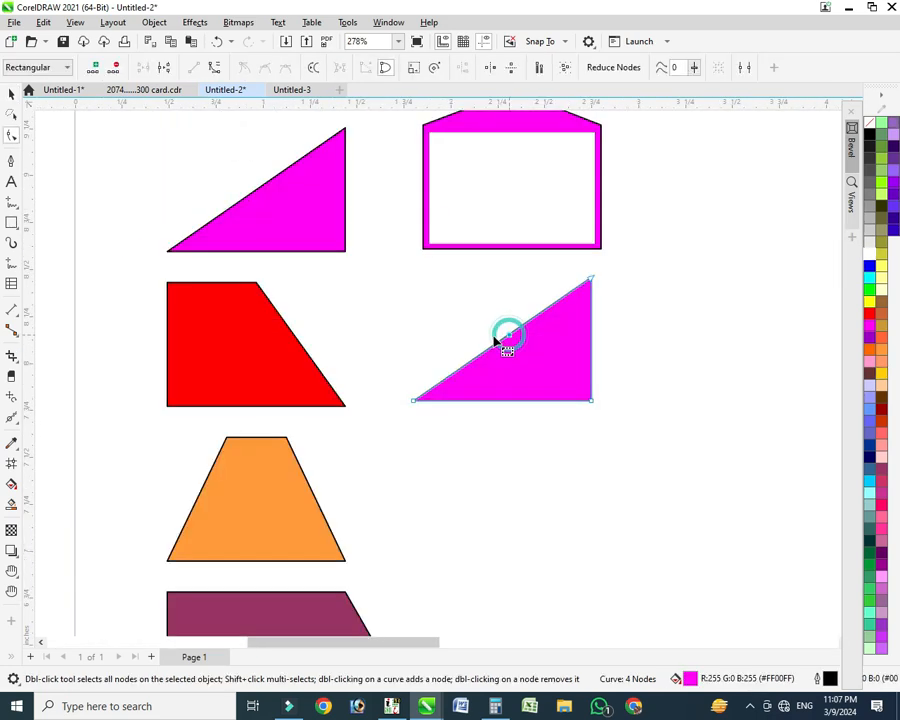
- Draw a straight horizontal freehand line about 1.14 inches long below the magenta triangle in the second column
left_click_drag(477, 314, 540, 364)
key("F5")
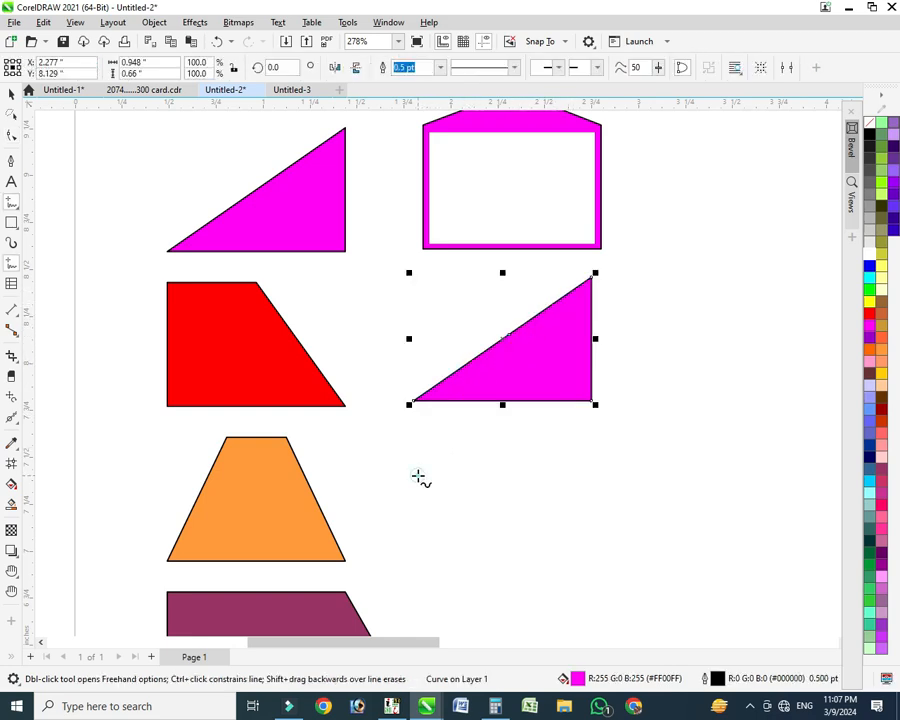
left_click(416, 474)
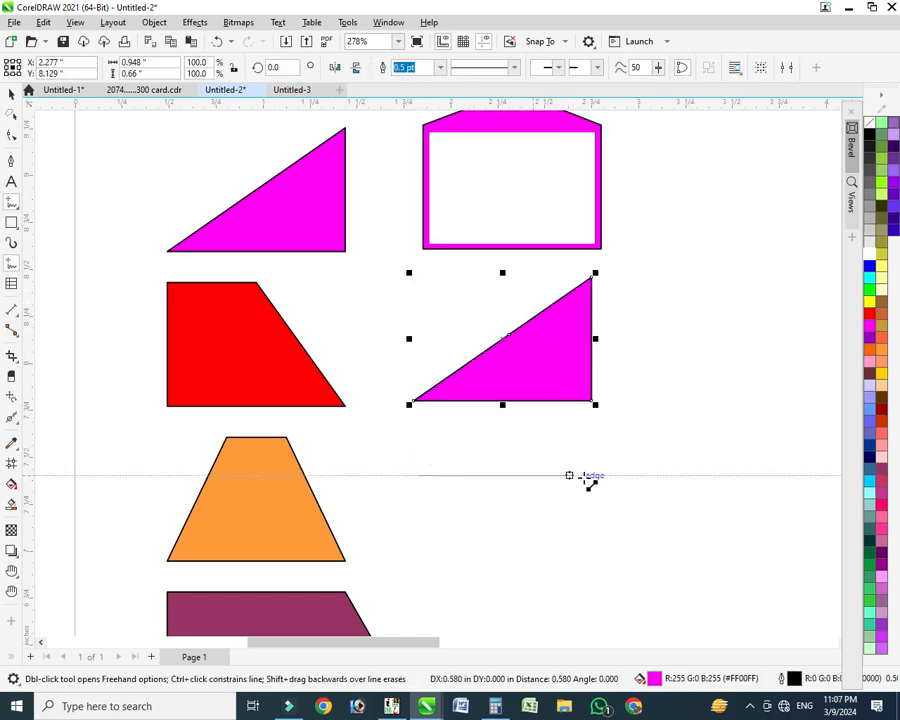
left_click(636, 475)
key("space")
- Set the outline width of the horizontal line to 2.0 pt
key("F12")
key("Tab")
key("alt+Down")
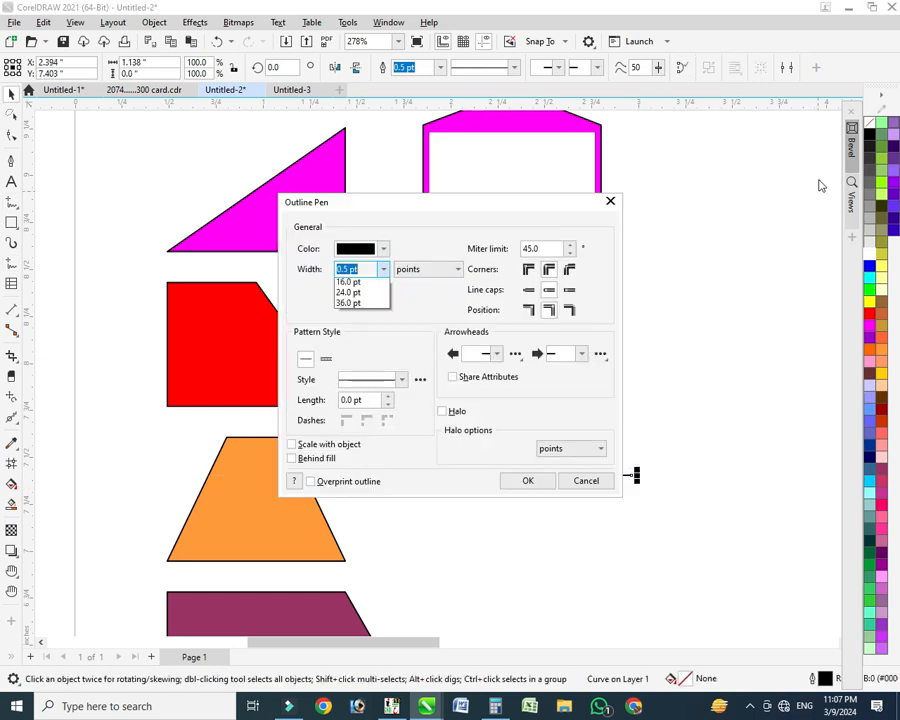
key("Down")
key("Down")
key("Down")
key("Down")
key("Return")
key("Return")
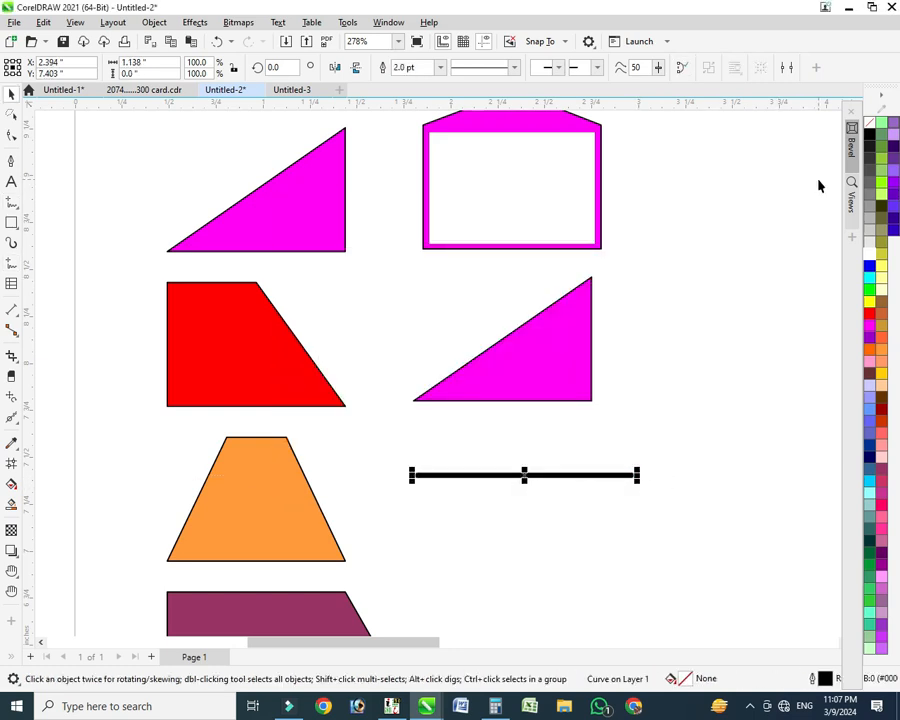
- Add a node at the middle of the thick line with the Shape tool and convert its segment to a curve
scroll(534, 393, "up", 3)
scroll(535, 395, "down", 3)
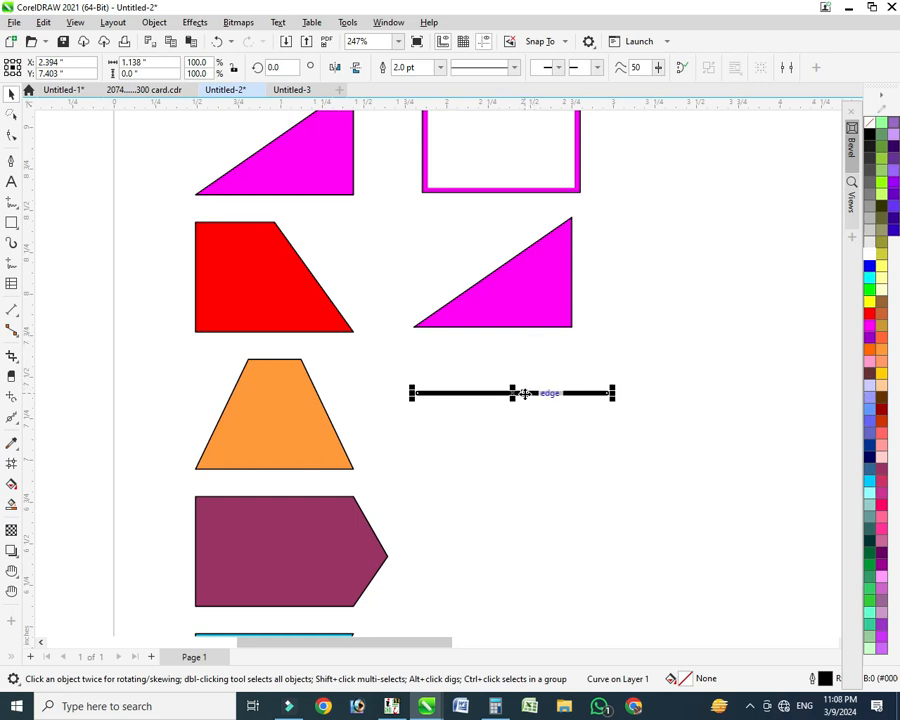
double_click(525, 394)
left_click_drag(575, 372, 648, 426)
double_click(510, 393)
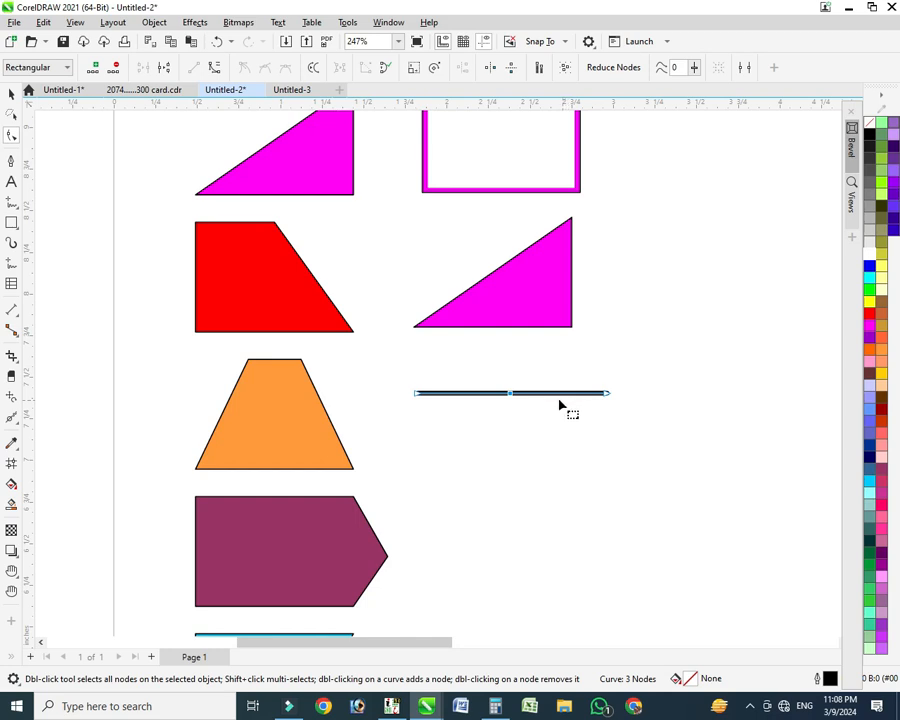
left_click_drag(537, 366, 480, 422)
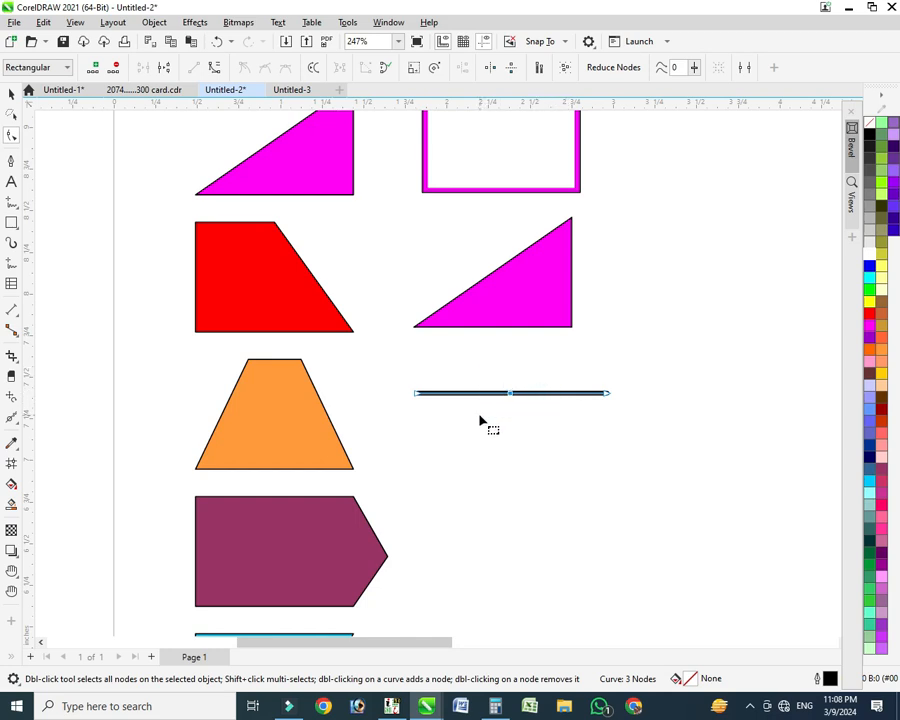
left_click(215, 72)
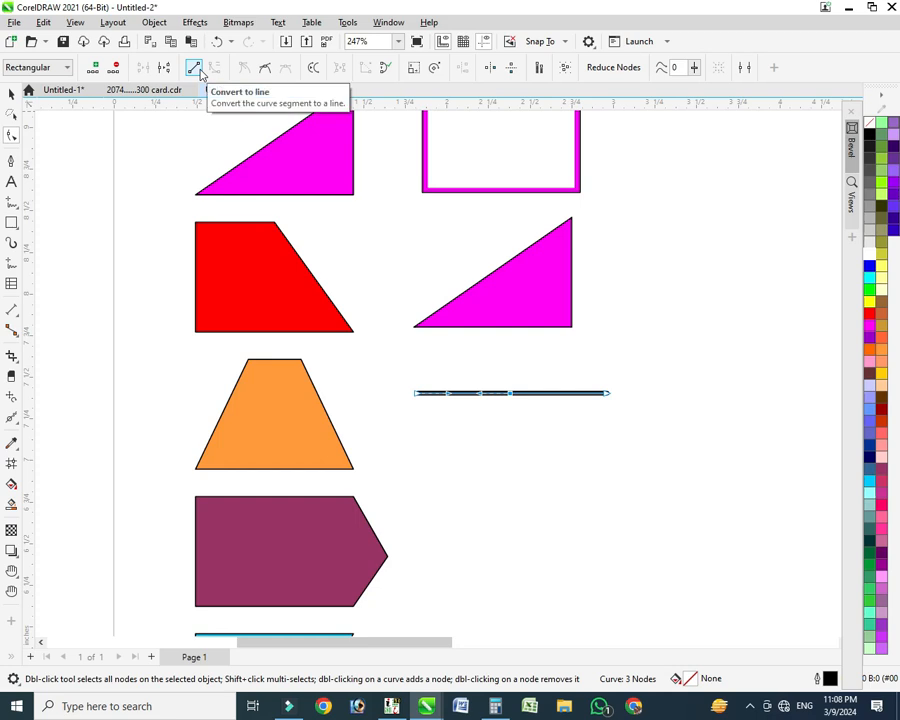
left_click(508, 438)
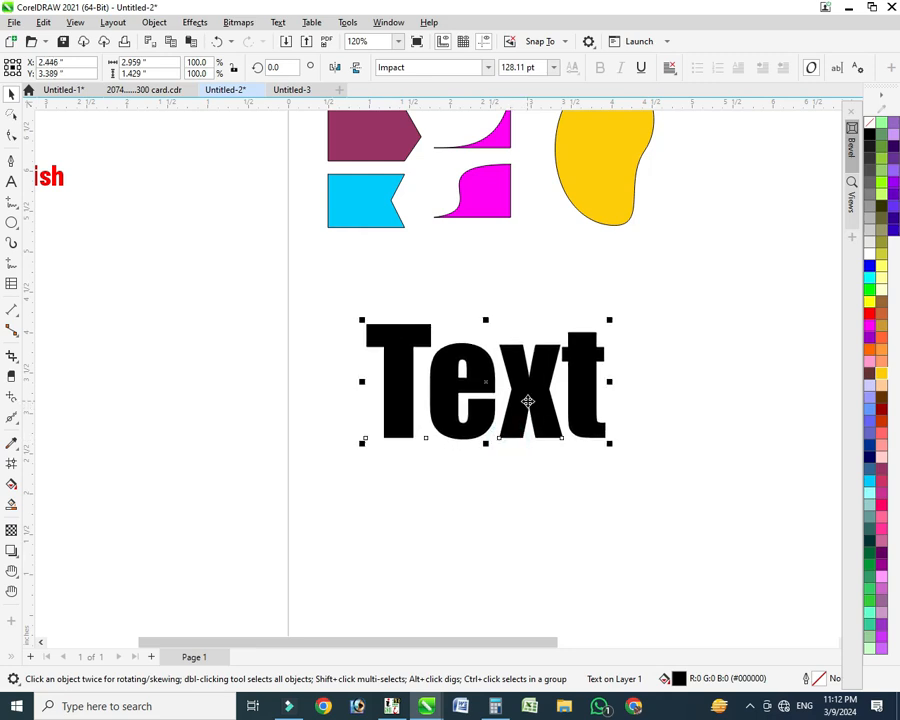
- Convert the black word "Text" to curves and break it apart into separate objects
left_click(597, 312)
left_click(526, 406)
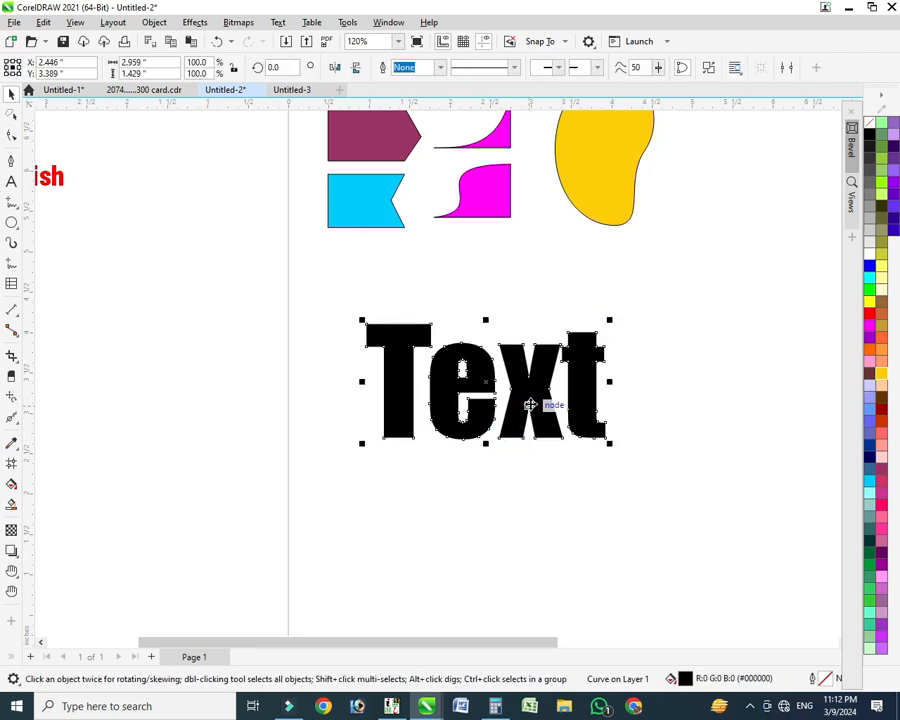
key("ctrl+k")
- Combine the letters "ext" into one curve and scale it proportionally to 73.5%
left_click_drag(655, 312, 422, 498)
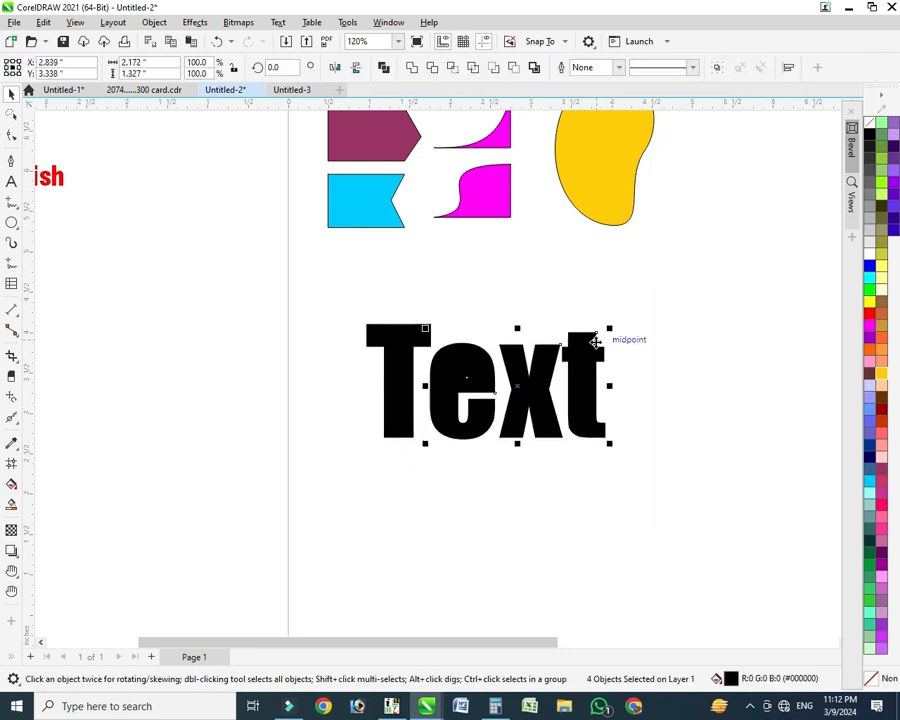
key("ctrl+l")
left_click_drag(609, 329, 586, 343)
- Nudge the reduced letters "ext" left until they sit close against the stem of the T
key("Left")
key("Left")
key("Left")
key("Left")
key("Left")
key("Left")
key("Left")
key("Left")
key("Left")
key("Left")
key("Left")
key("Left")
key("Left")
key("Left")
key("Left")
key("Left")
key("Left")
key("Left")
key("Left")
key("Left")
key("Left")
key("Left")
key("Left")
key("Left")
key("Left")
key("Left")
key("Left")
key("Left")
key("Left")
key("Left")
key("Left")
key("Left")
key("Left")
key("Left")
key("Left")
key("Left")
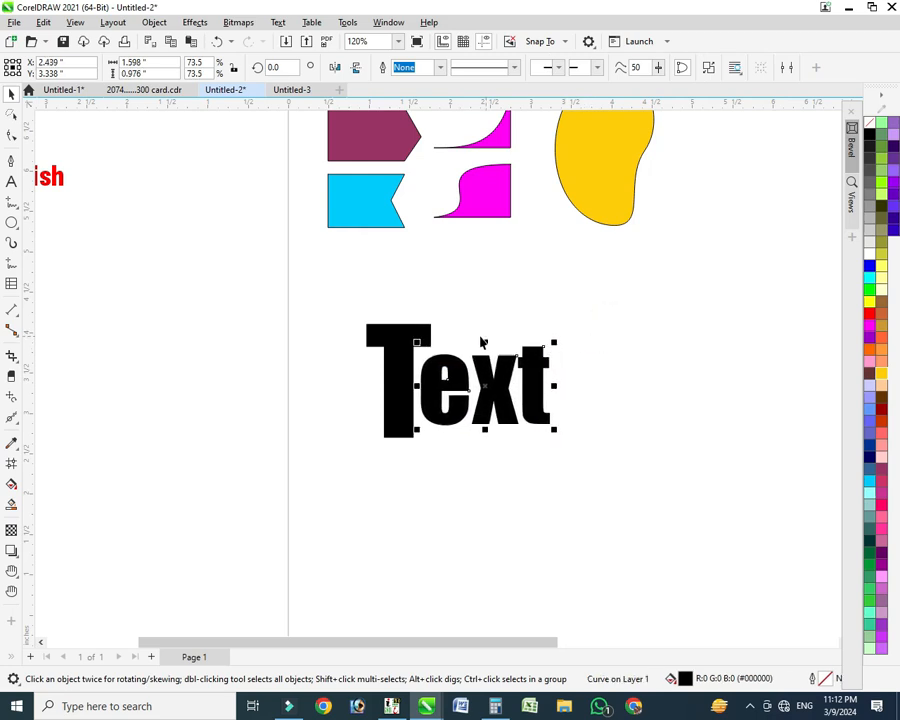
- Stretch the T's crossbar over the letters "ext" by its right-end nodes, making the T about 2.68 inches wide
left_click(425, 336)
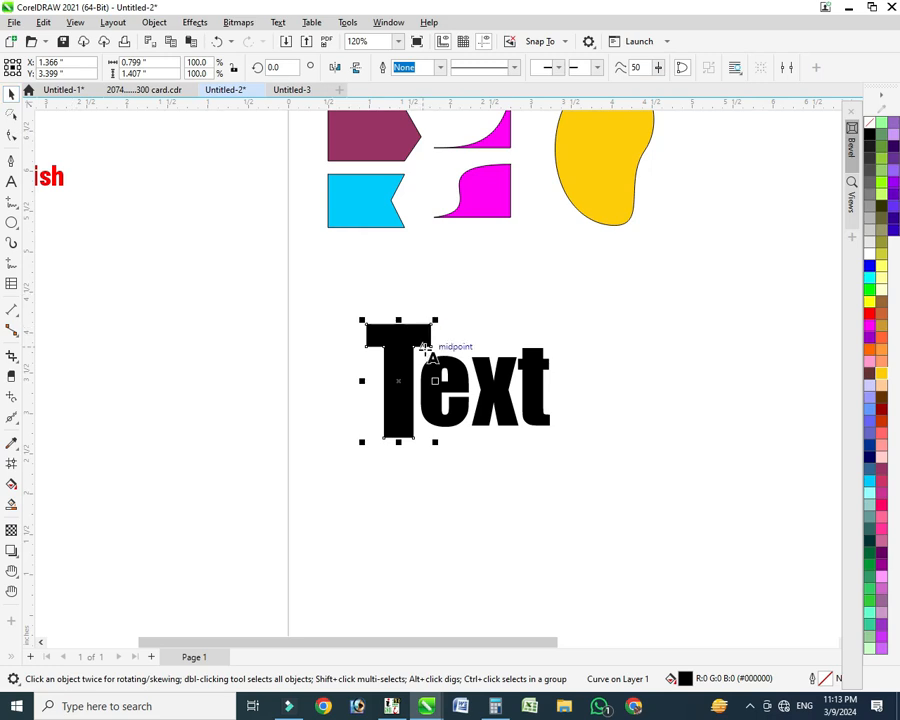
left_click(13, 137)
left_click_drag(530, 265, 421, 368)
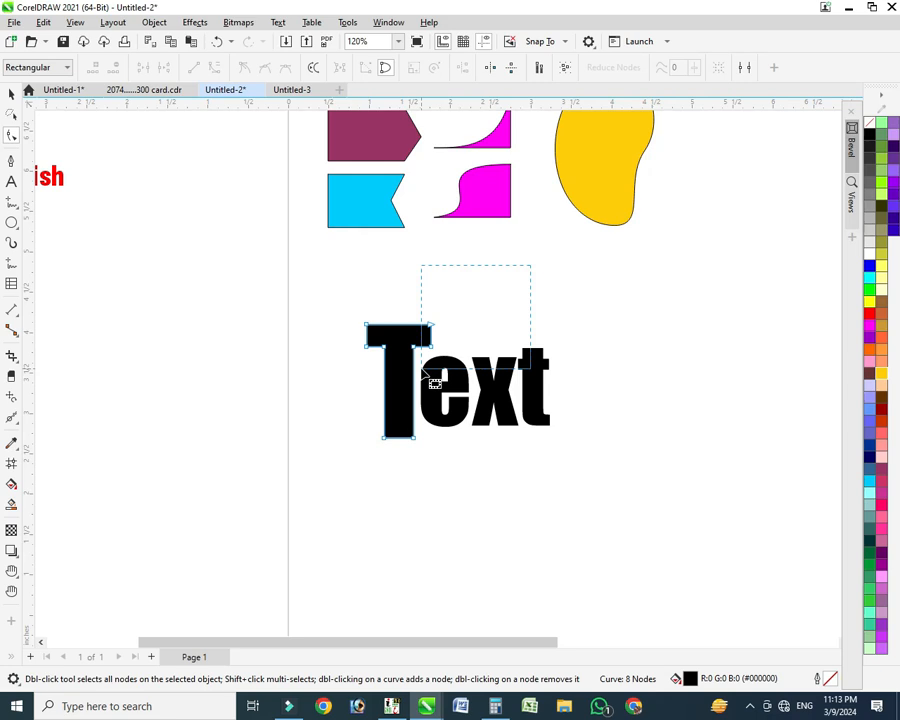
left_click_drag(422, 368, 430, 376)
left_click_drag(450, 297, 410, 451)
key("space")
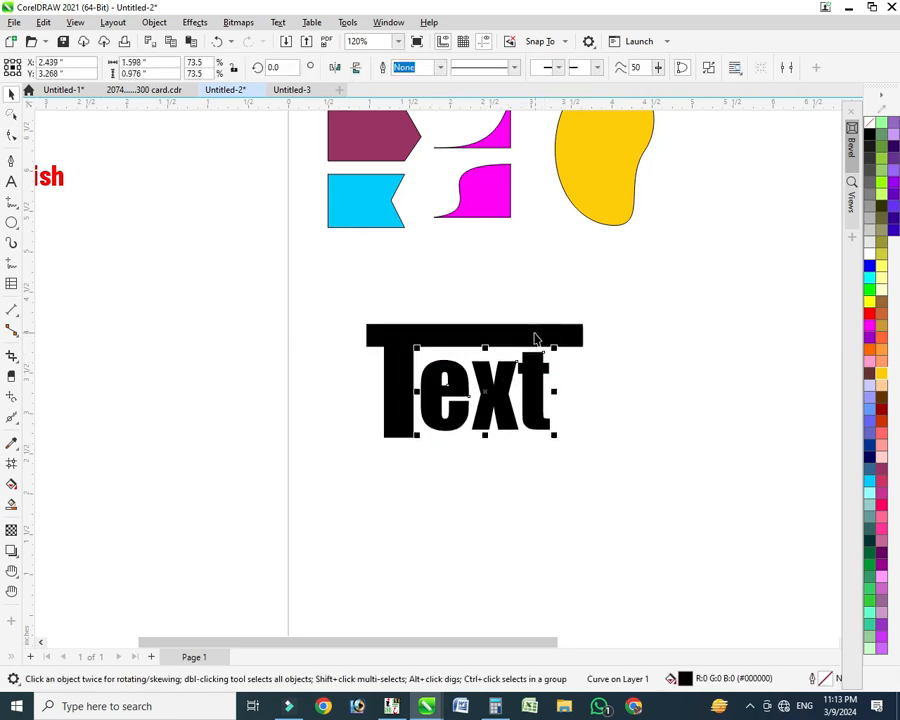
- Select the stretched T together with "ext" and move the word up to just below the cyan notched shape
left_click(413, 344)
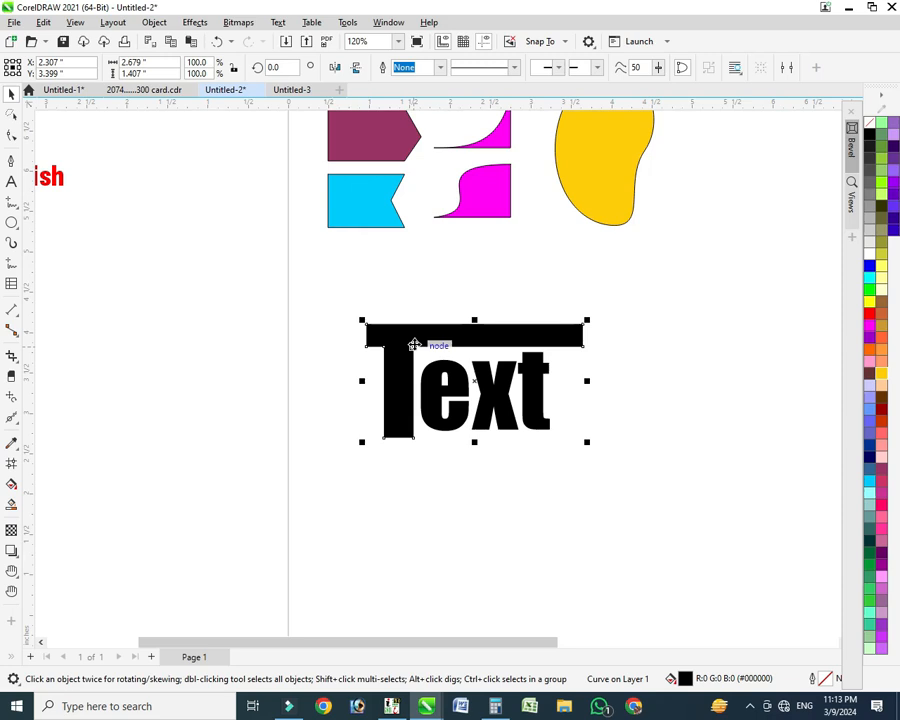
scroll(460, 318, "down", 2)
left_click_drag(554, 303, 372, 379)
key("shift+F2")
scroll(468, 324, "down", 2)
left_click_drag(484, 352, 452, 272)
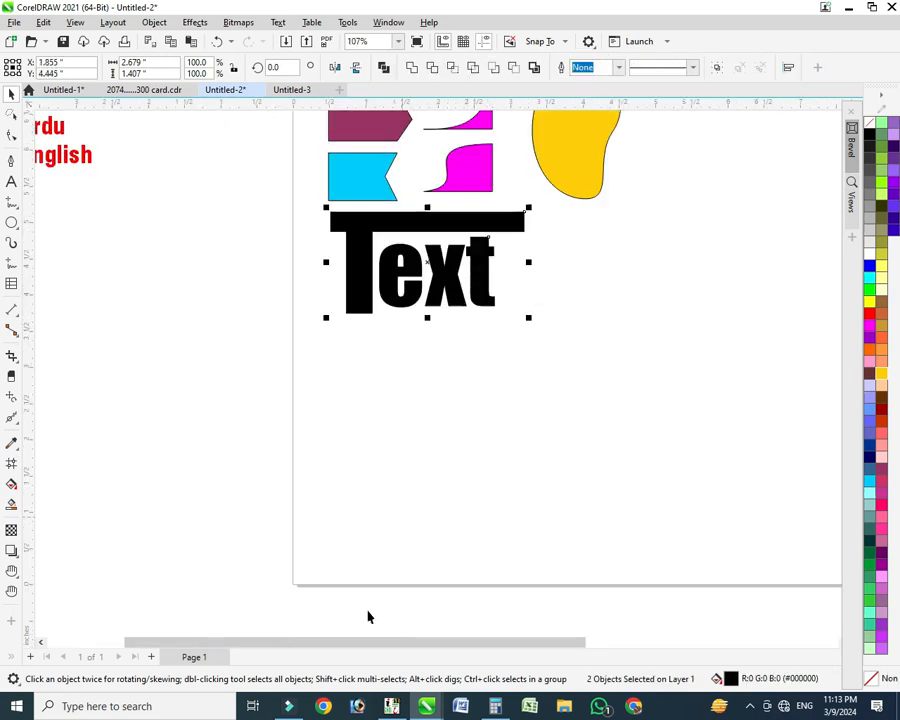
- Switch to InPage, write "ذیشان کمپیوٹر اکیڈمی جتوئی" in Urdu and export the page as the picture Untitlefsdewrd-1.eps
left_click(393, 706)
type("ذیشان کمپین")
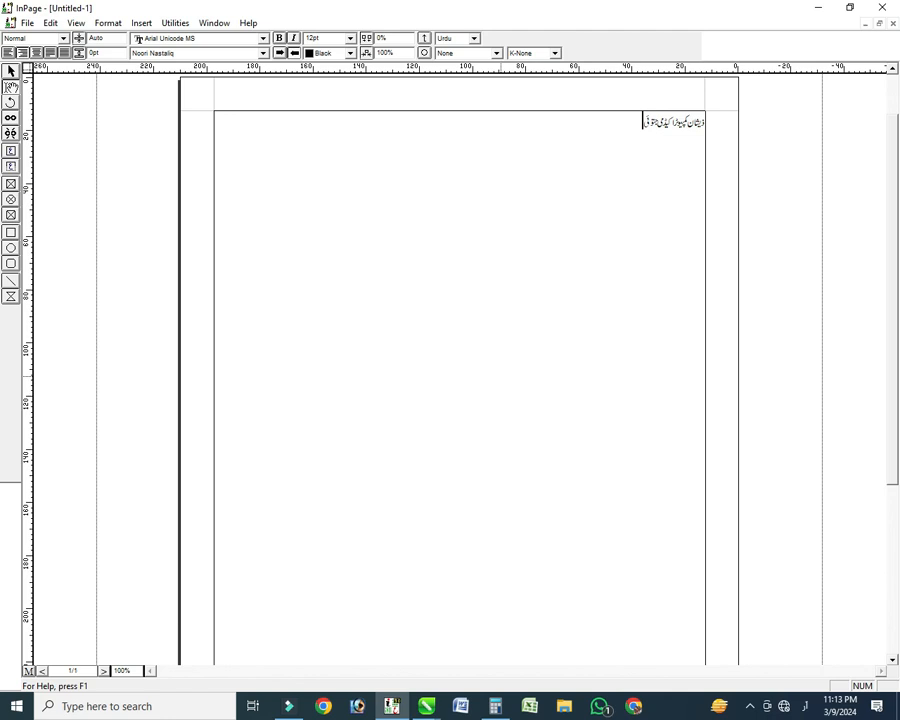
key("alt+f")
key("g")
left_click(384, 291)
type("kdsn")
key("Return")
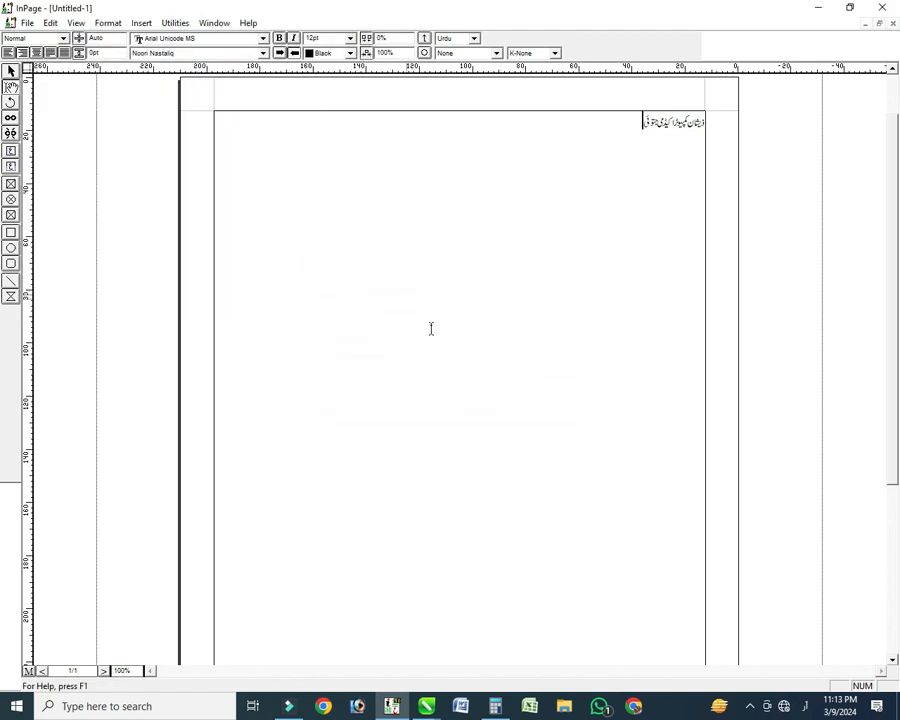
- Copy the exported Untitlefsdewrd-1.eps from File Explorer and paste it into the CorelDRAW page
left_click(565, 707)
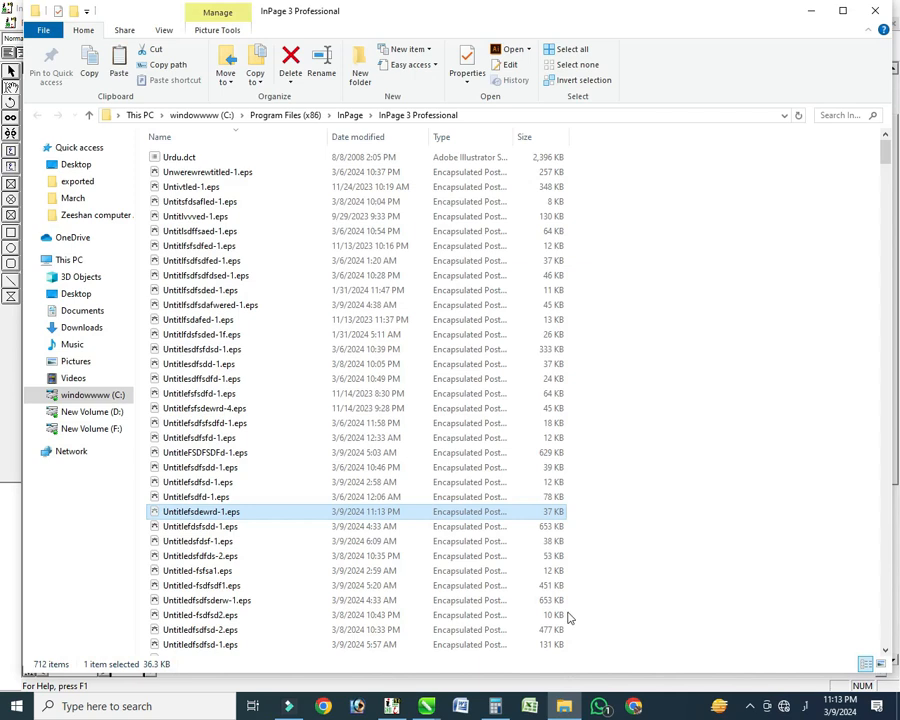
key("alt+Tab")
key("alt+Tab")
key("ctrl+v")
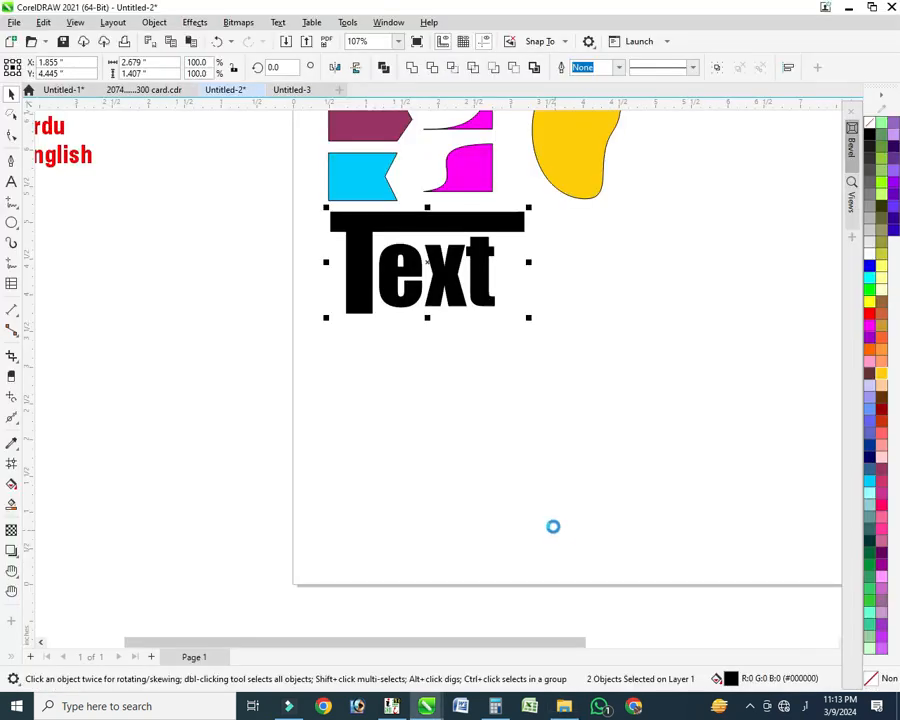
key("Return")
- Switch back to InPage and set the font of the Urdu line to Bombay Black Unicode
key("alt+Tab")
key("alt+Tab")
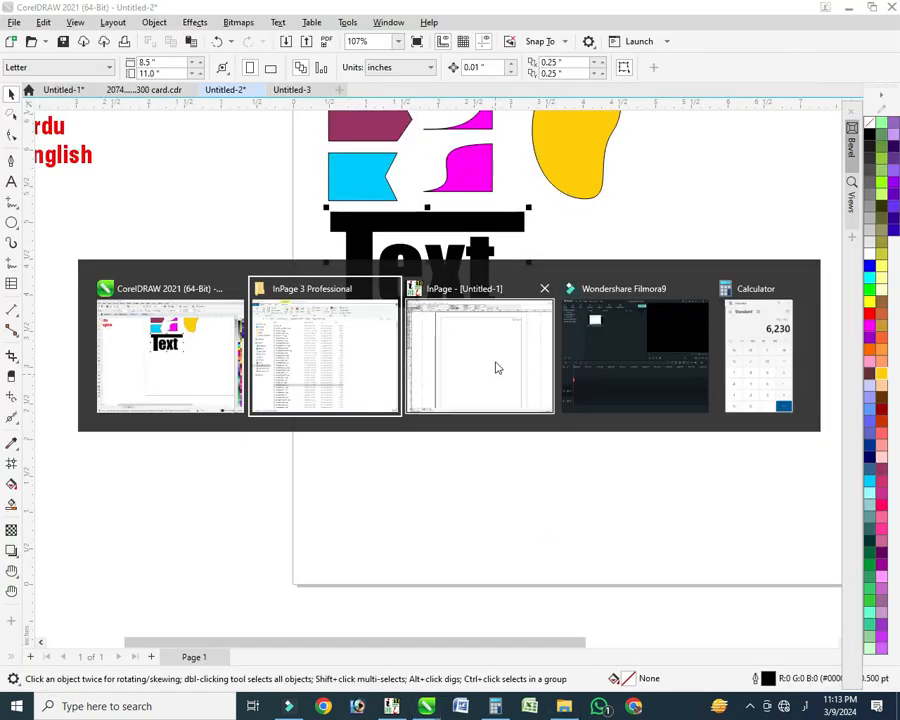
key("Tab")
key("Down")
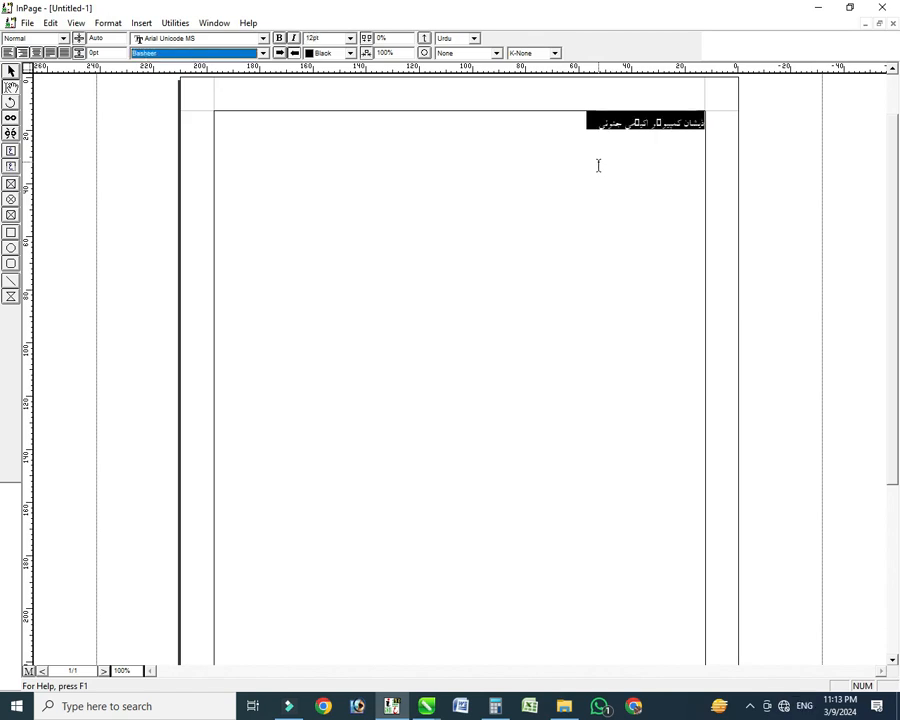
key("Return")
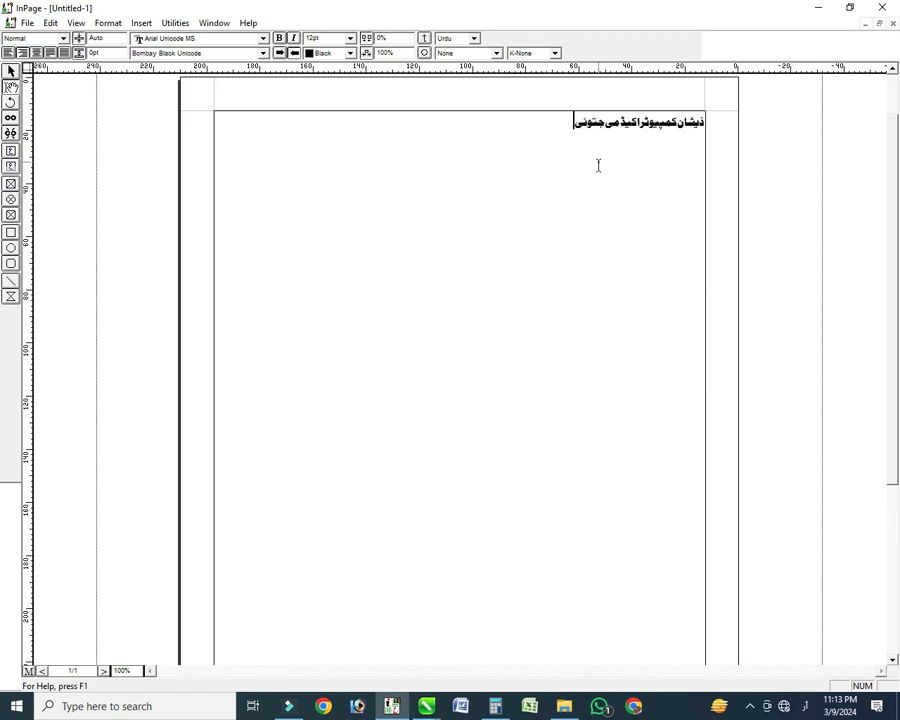
- Export the page with the restyled Urdu line as a new EPS picture, with the page range from 1 to 1
key("alt+f")
key("g")
key("Left")
key("Left")
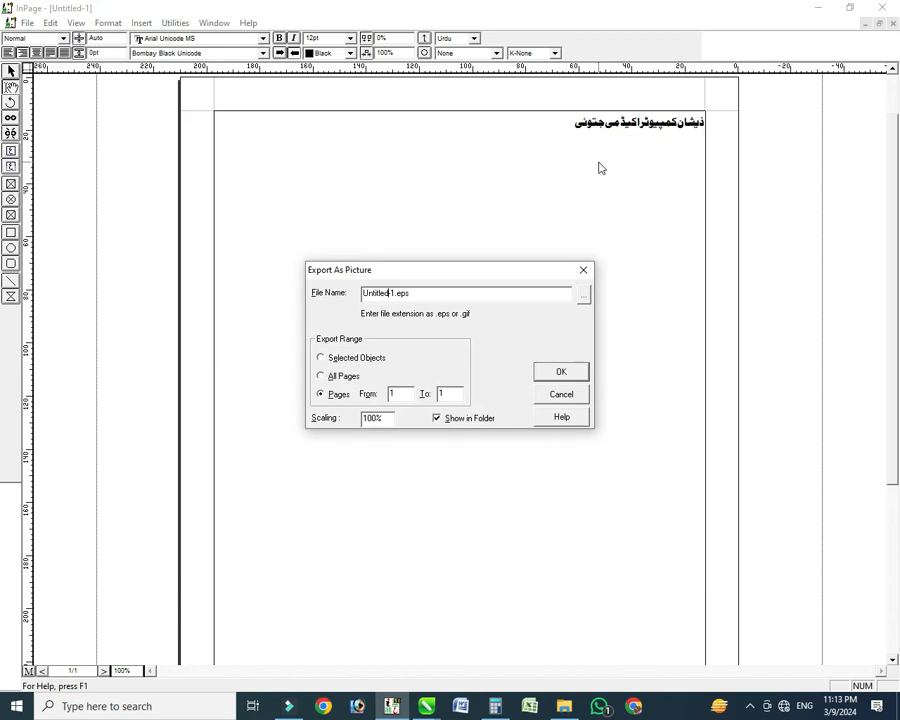
key("Return")
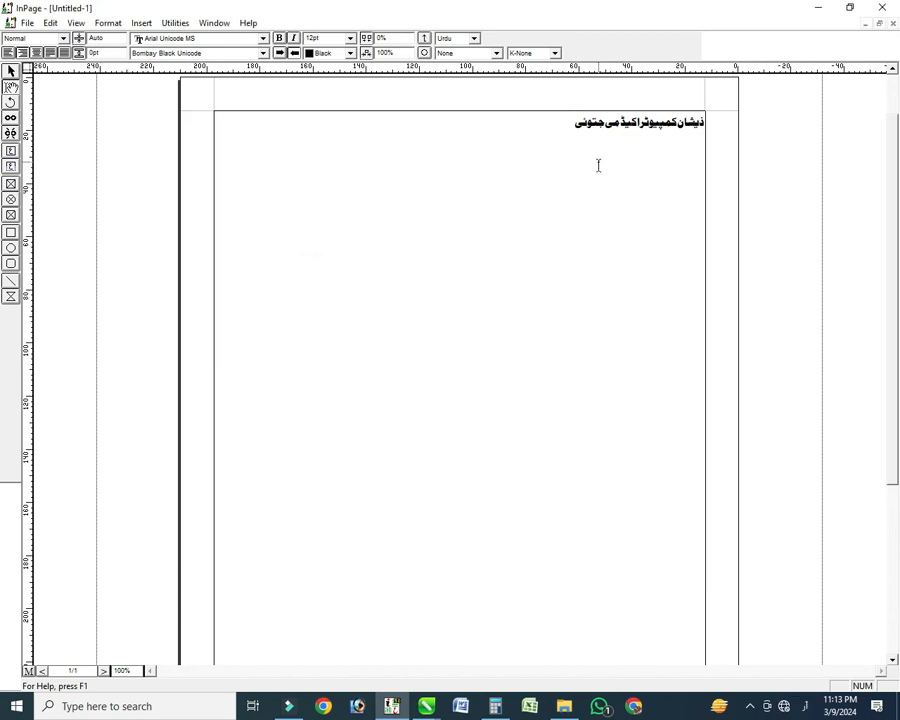
- Copy the newly exported EPS picture from File Explorer and place it in CorelDRAW beside the word "Text"
mouse_move(564, 706)
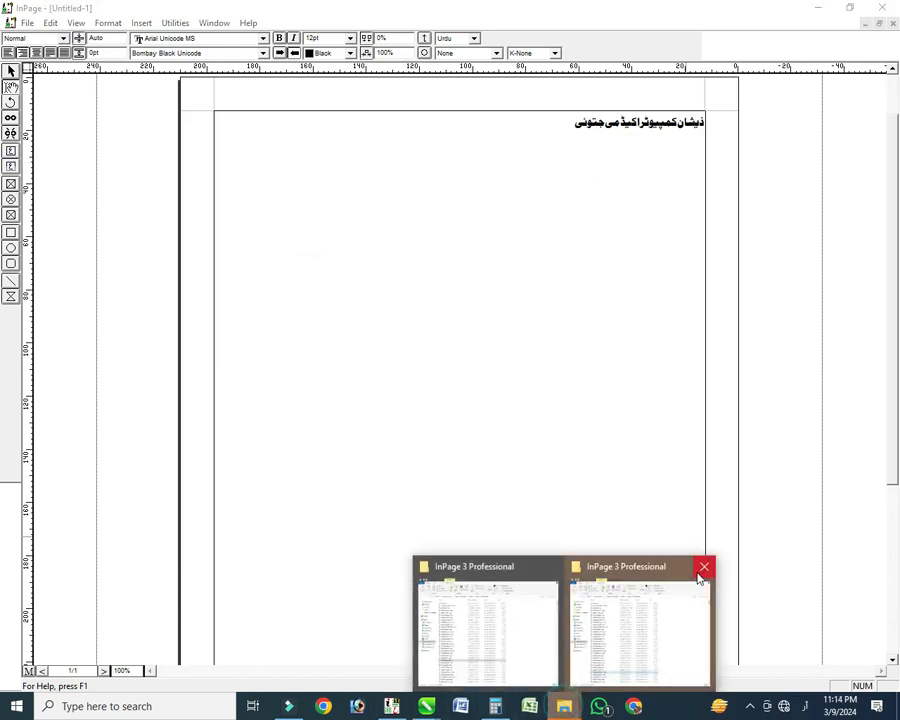
left_click(632, 617)
key("alt+Tab")
key("ctrl+v")
key("Return")
scroll(601, 185, "up", 3)
scroll(560, 433, "down", 2)
left_click_drag(561, 432, 550, 569)
key("shift+F2")
scroll(549, 543, "down", 1)
left_click_drag(574, 464, 648, 470)
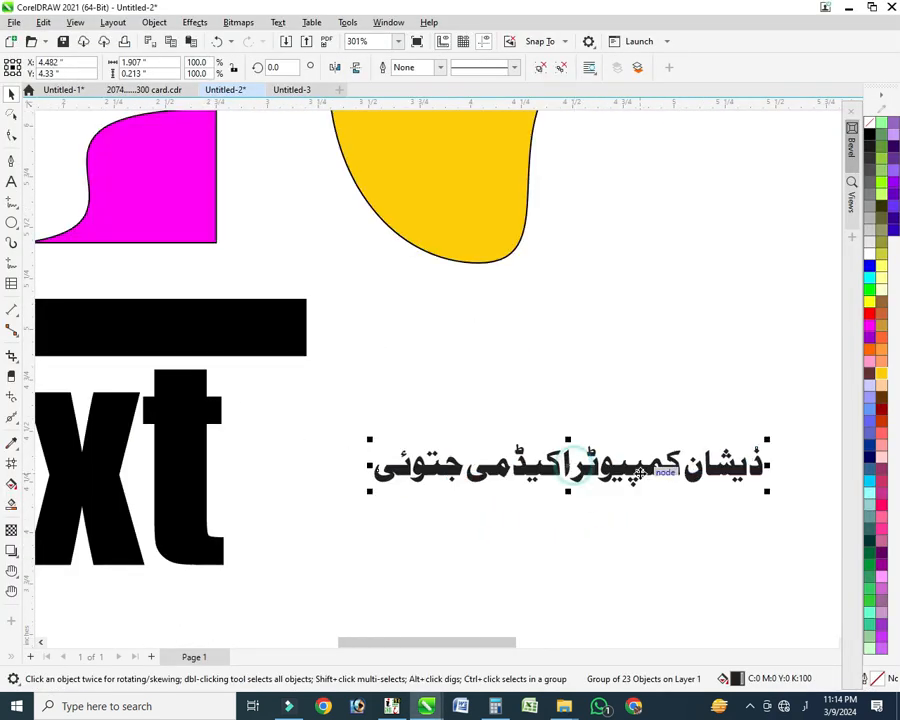
- Ungroup the imported Urdu line into its separate letter objects
scroll(635, 468, "down", 1)
key("F2")
key("shift+F2")
key("ctrl+u")
scroll(498, 383, "down", 1)
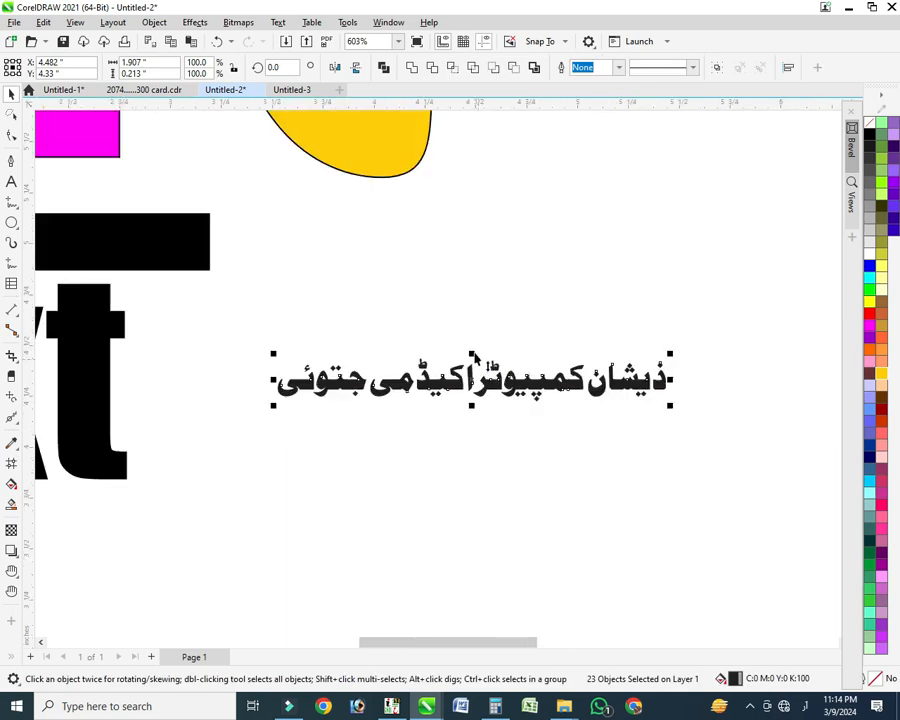
key("shift+F2")
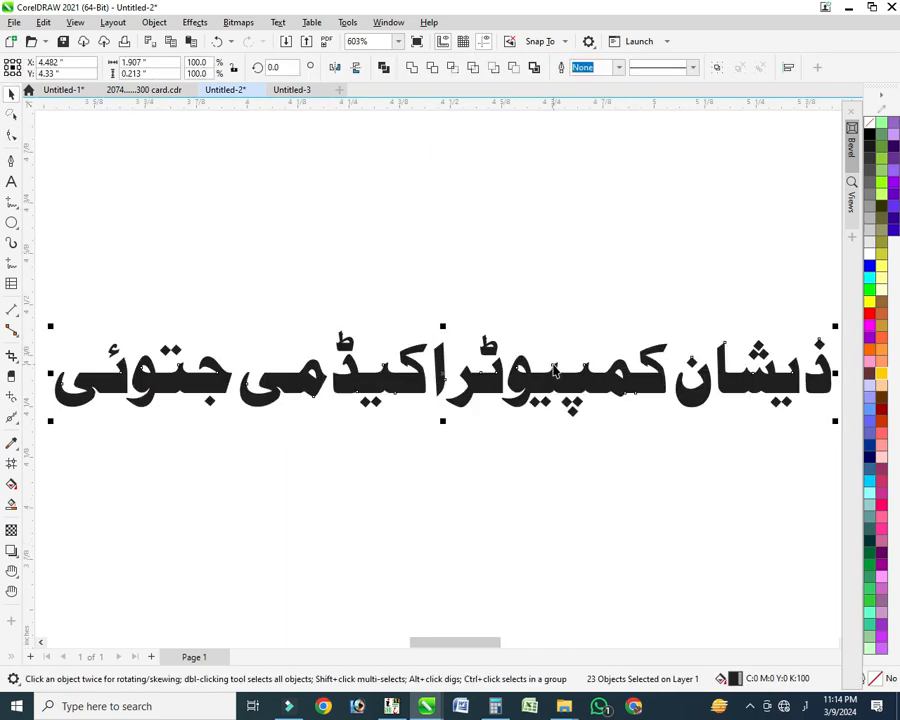
- Delete every word of the Urdu line except "کمپیوٹر"
scroll(620, 338, "down", 1)
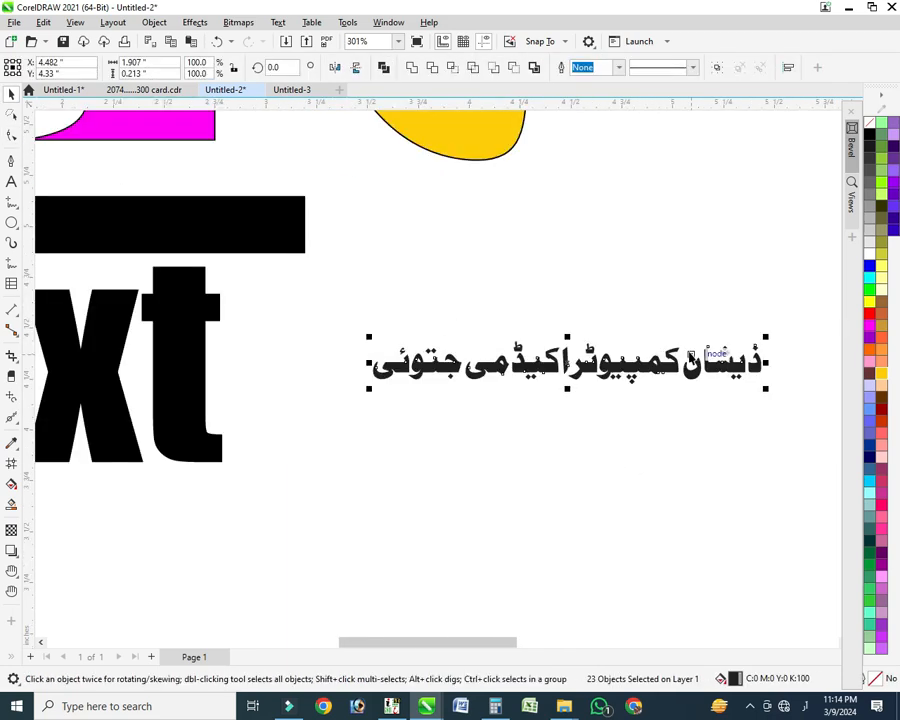
left_click_drag(682, 322, 820, 424)
key("Delete")
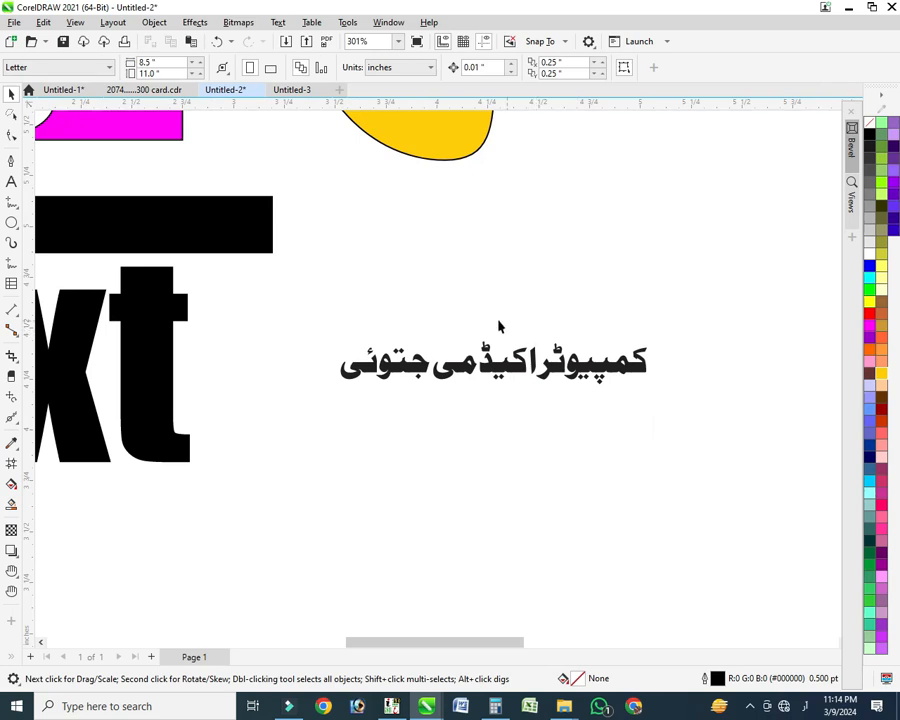
left_click_drag(541, 332, 200, 472)
key("Delete")
- Move the final letter "ر" of the Urdu word "کمپیوٹر" well away from the letters beside it
left_click_drag(463, 310, 764, 440)
key("shift+F2")
scroll(508, 294, "down", 1)
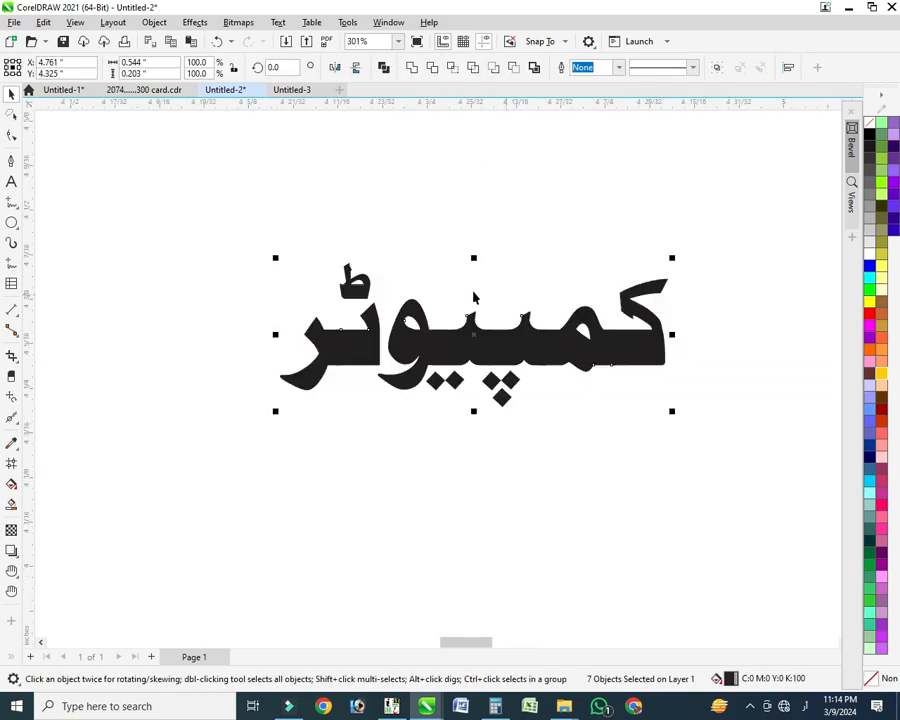
left_click(321, 357)
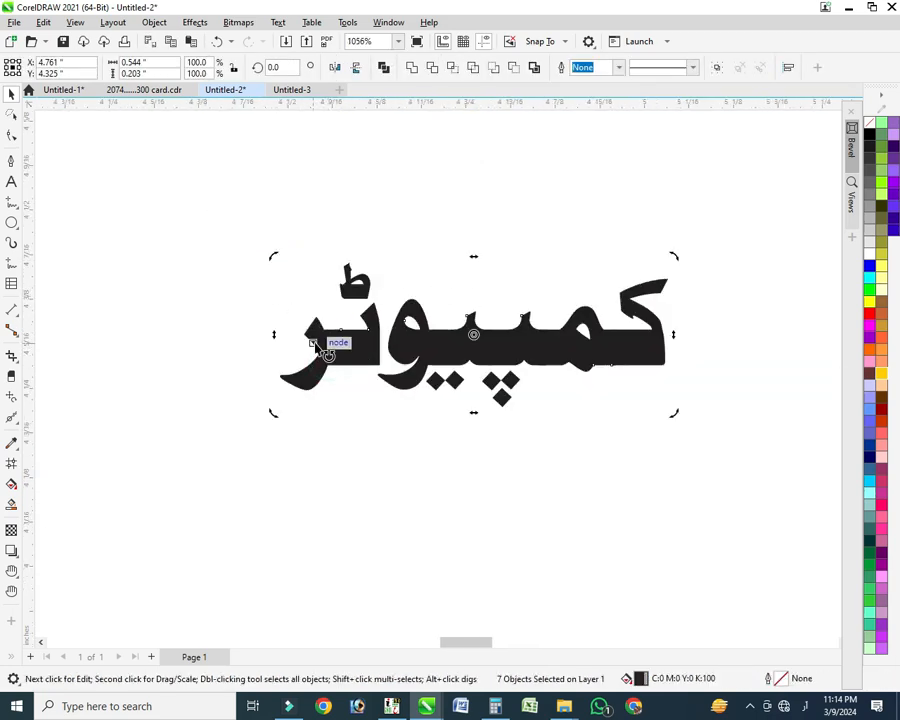
key("space")
key("space")
left_click(287, 304)
left_click_drag(319, 335, 180, 347)
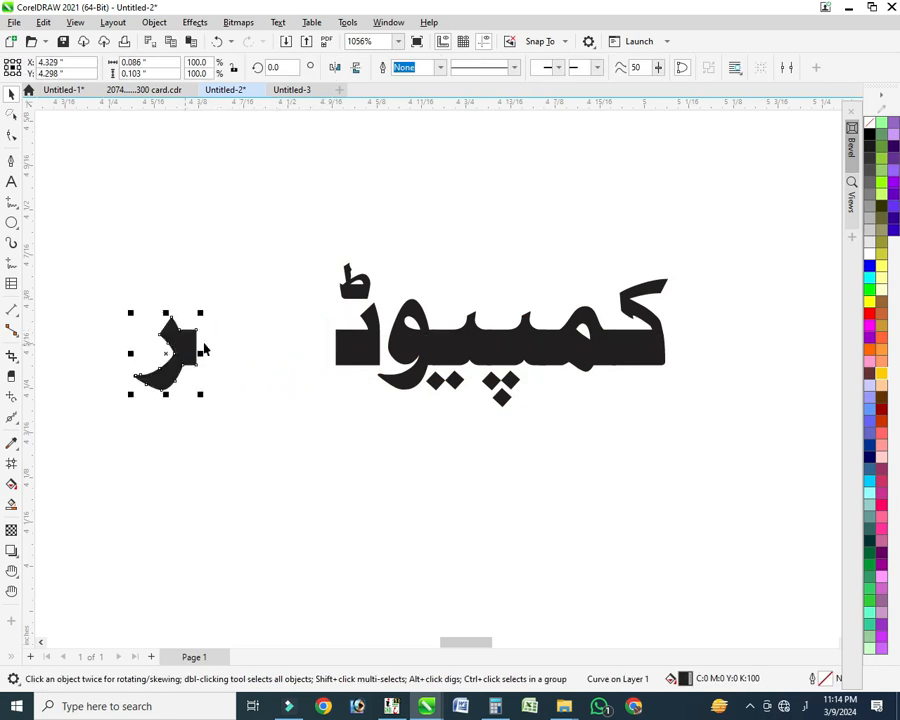
- Stretch the end nodes of the letter "ٹ" out to the separated "ر" and nudge the letter to close the seam
left_click(344, 350)
key("space")
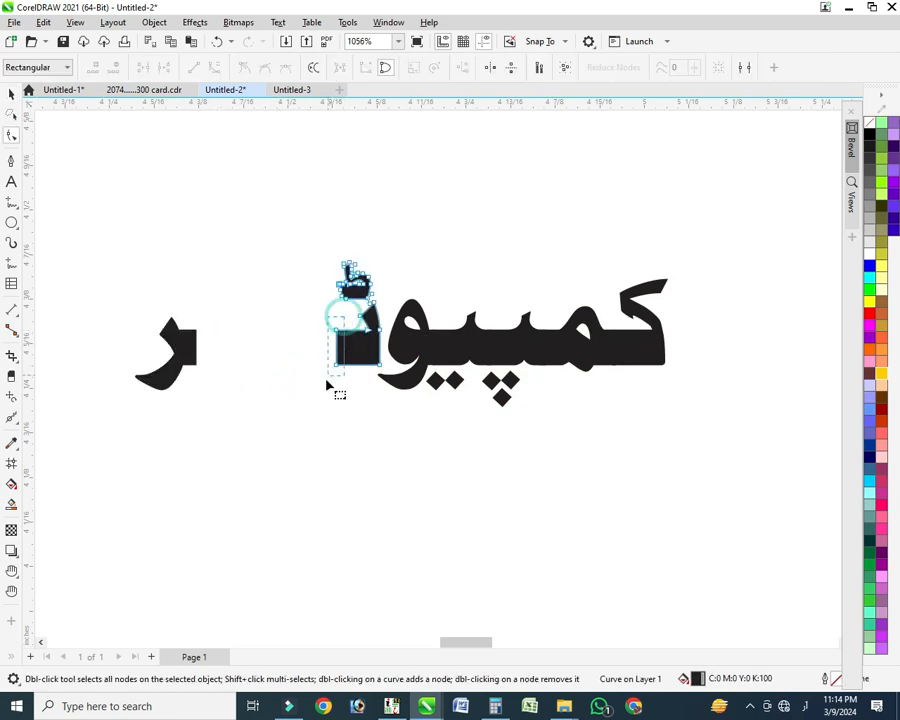
left_click_drag(337, 365, 195, 365)
key("space")
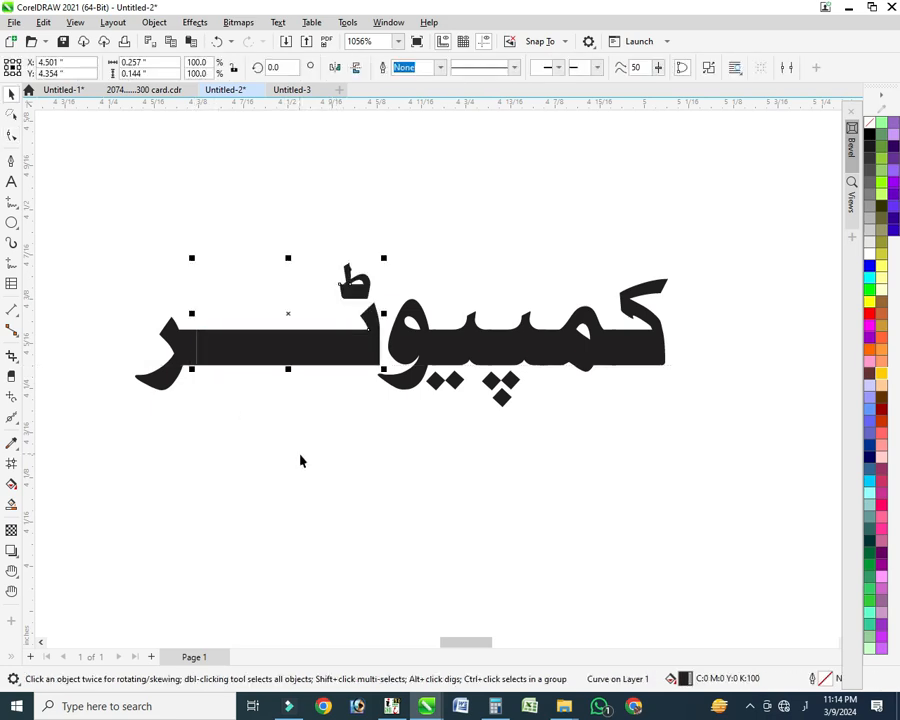
key("Left")
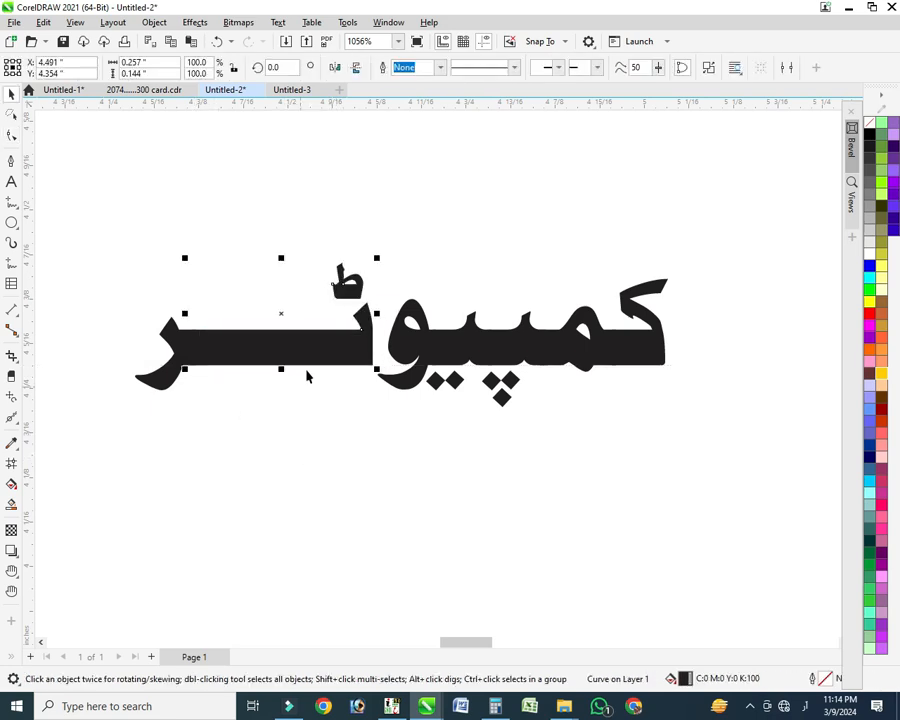
- Move the first letter "ک" away from the Urdu word and stretch its end nodes back to join the "م"
left_click(606, 334)
left_click_drag(655, 348, 812, 350)
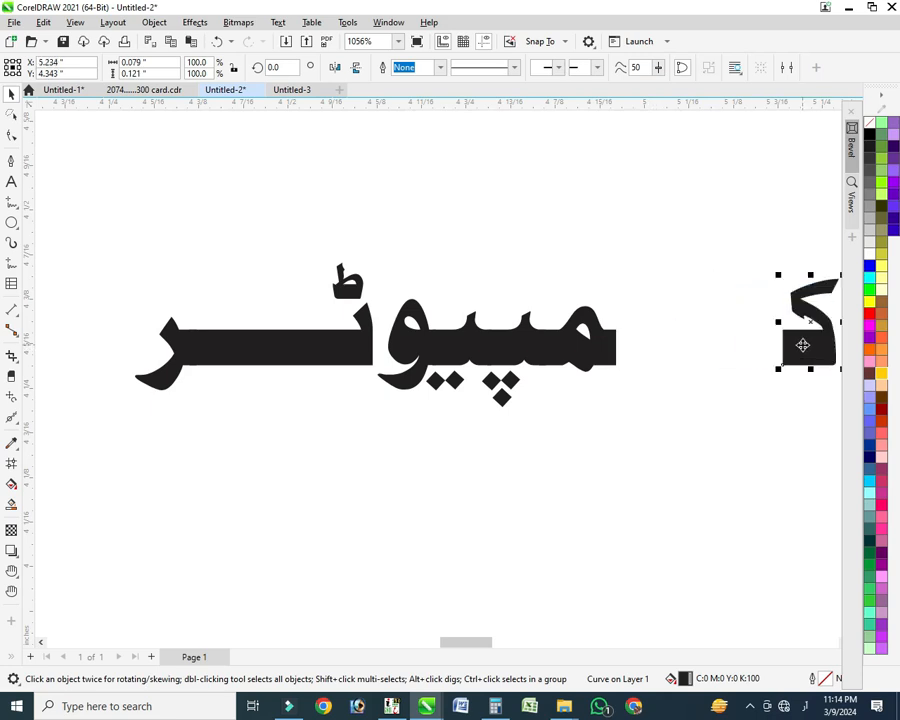
double_click(803, 345)
left_click_drag(789, 321, 779, 380)
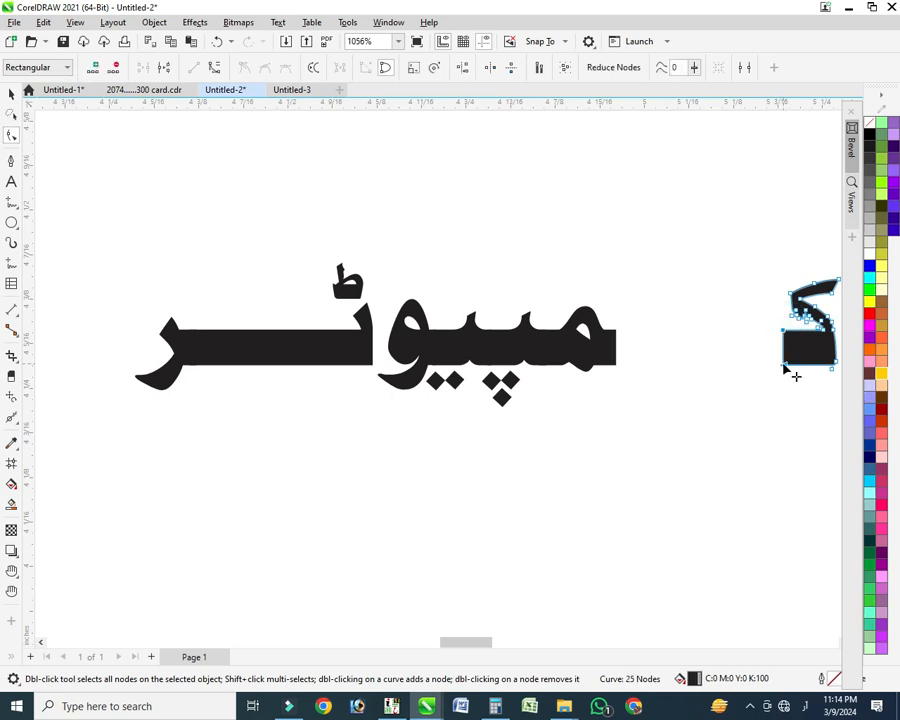
left_click(784, 365)
left_click_drag(784, 365, 613, 365)
key("space")
- Place the whole elongated Urdu word directly beneath the word "Text"
scroll(685, 294, "down", 3)
left_click_drag(618, 306, 303, 382)
left_click_drag(357, 389, 510, 436)
- Delete the "curve ctrl+Q" label with its magenta rectangle, and select the "use of shape tool" notes beside the page
key("F4")
left_click_drag(496, 213, 286, 280)
key("Delete")
left_click_drag(214, 234, 150, 455)
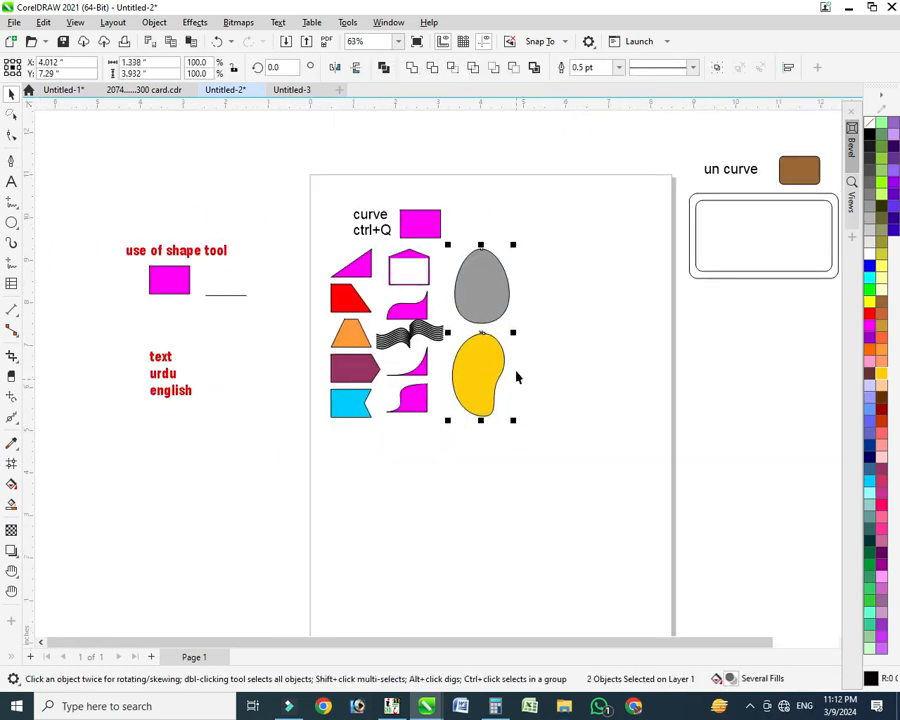
- Add the word "Text" on the page beneath the reshaped objects and change its font
key("F8")
left_click(392, 523)
type("Text")
key("ctrl+space")
scroll(350, 510, "up", 3)
left_click(487, 67)
left_click(400, 179)
scroll(500, 444, "down", 3)
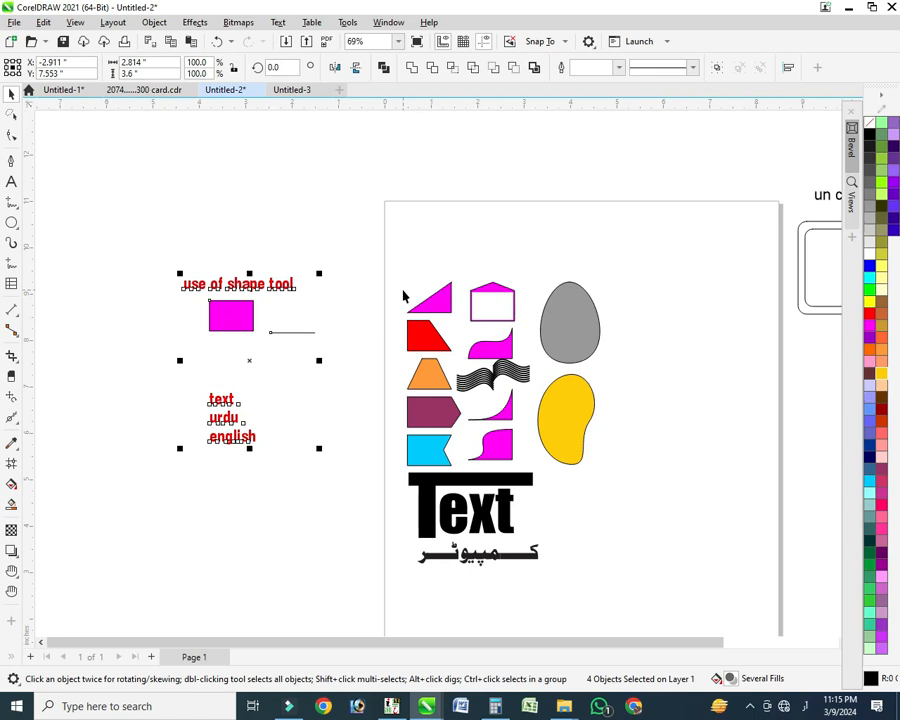
- Delete the selected notes, magenta rectangle and line beside the page
key("Delete")
scroll(688, 206, "down", 5)
scroll(597, 170, "up", 3)
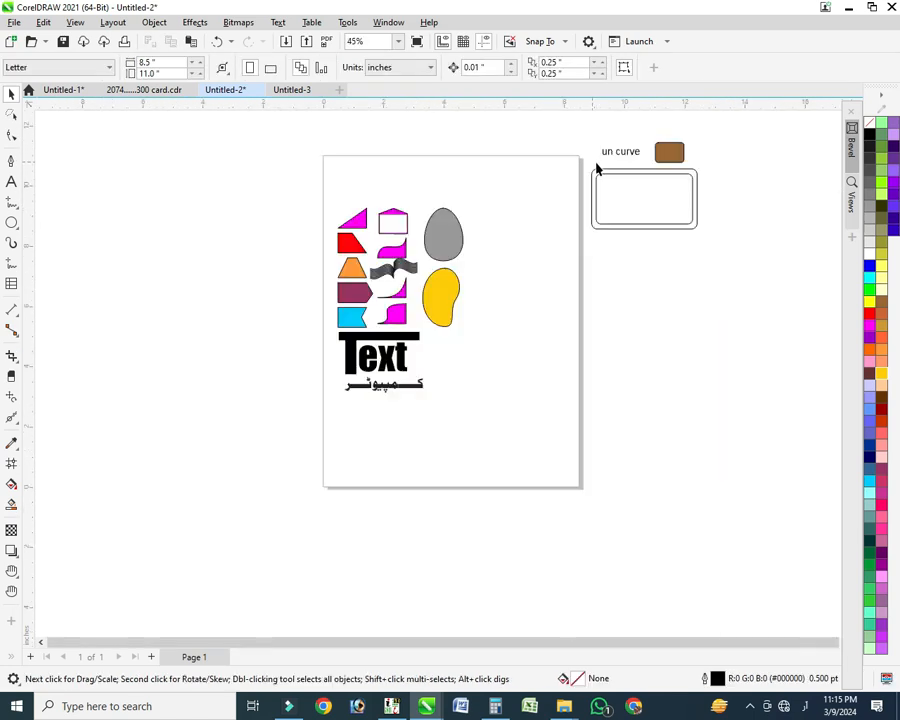
- Move the "un curve" label and rounded rectangles onto the page beside the word "Text", and delete the brown rectangle
left_click_drag(565, 279, 720, 165)
left_click_drag(646, 224, 488, 382)
left_click(509, 340)
key("Delete")
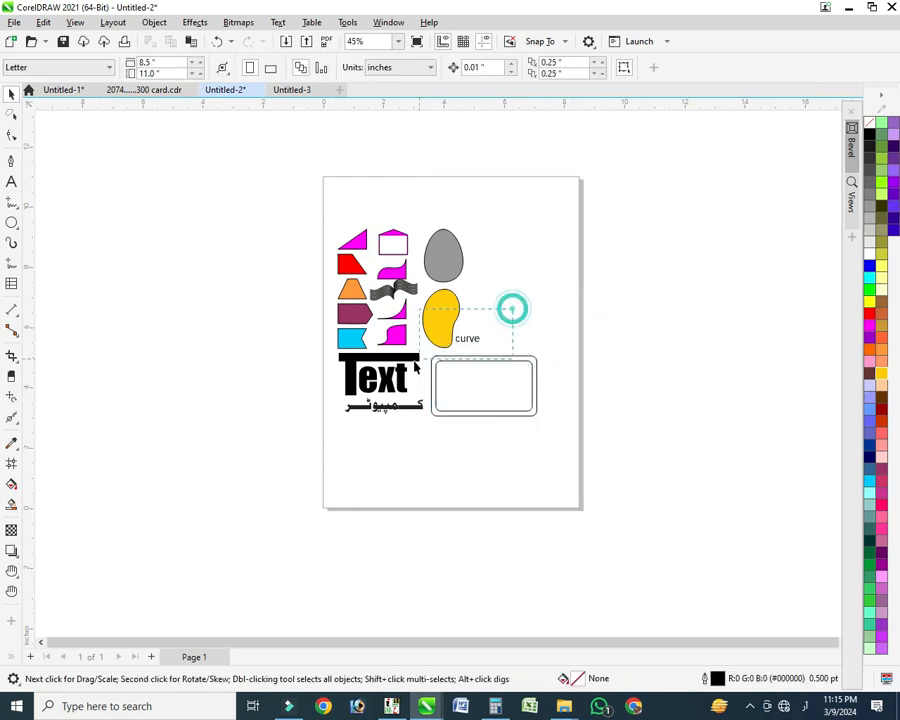
- Centre the "un curve" label horizontally and vertically inside the rounded rectangles
left_click(463, 345)
key("shift+F2")
scroll(460, 354, "down", 3)
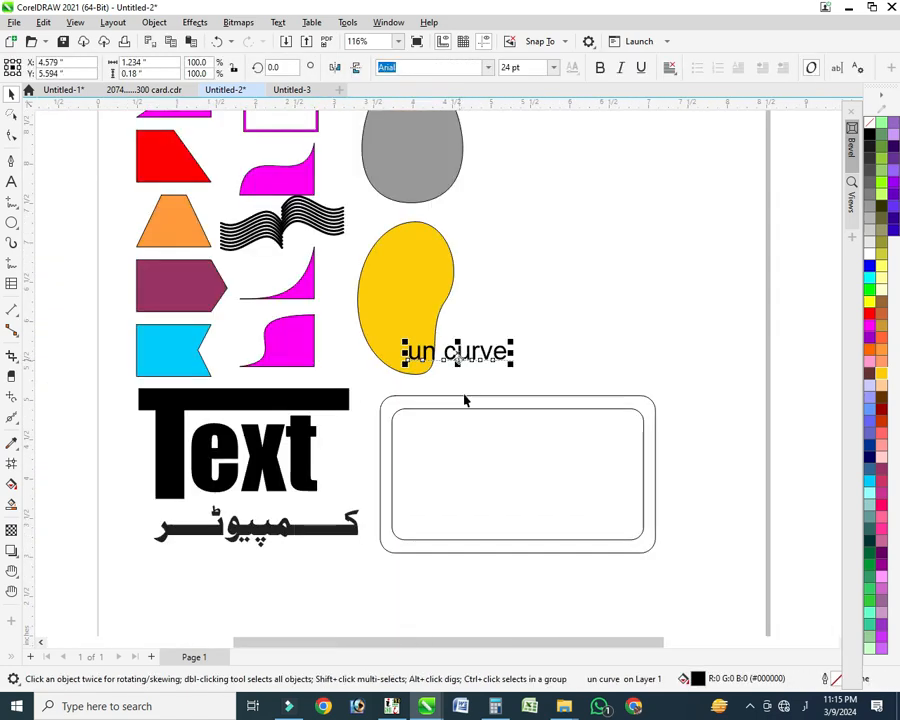
left_click(476, 452, "shift")
key("c")
key("e")
- Enlarge the "un curve" label so it fills more of the rounded frame
key("shift+F2")
scroll(538, 418, "down", 1)
left_click_drag(602, 352, 508, 385)
left_click_drag(404, 471, 342, 494)
- Select all the artwork and scale it down to about 4.46 by 4.19 inches
scroll(422, 346, "down", 4)
key("ctrl+a")
key("shift+F2")
left_click_drag(570, 208, 527, 236)
key("shift+F2")
scroll(454, 196, "down", 1)
scroll(454, 196, "down", 1)
- Start a text object beside the grey oval, switch the keyboard language to English and enter "use" as its first line
key("z")
left_click_drag(506, 305, 428, 157)
key("F8")
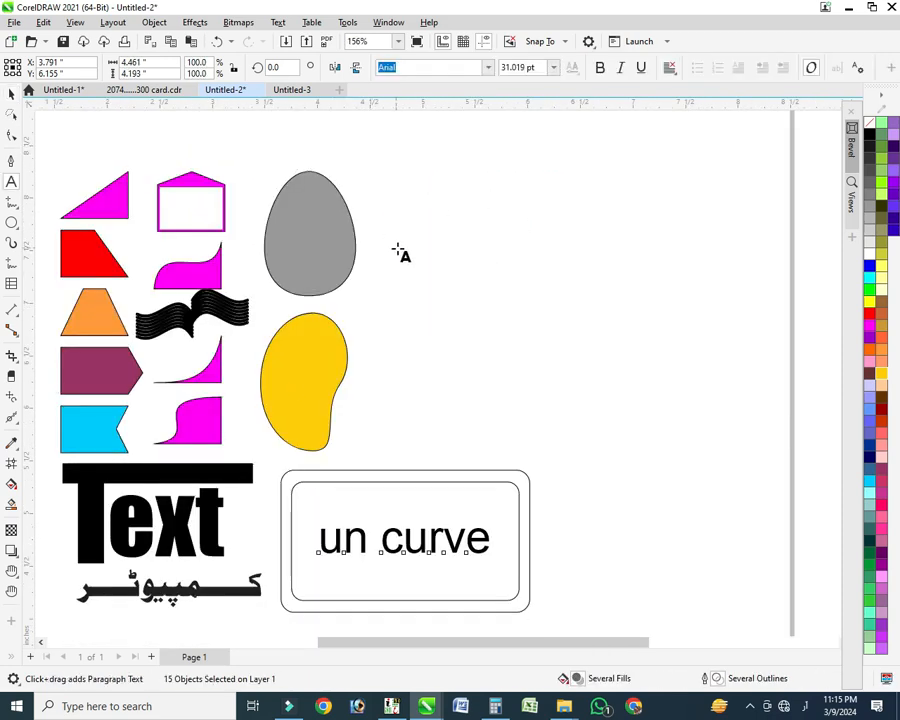
left_click(401, 247)
type("use")
key("BackSpace")
key("BackSpace")
key("BackSpace")
key("super+space")
type("use")
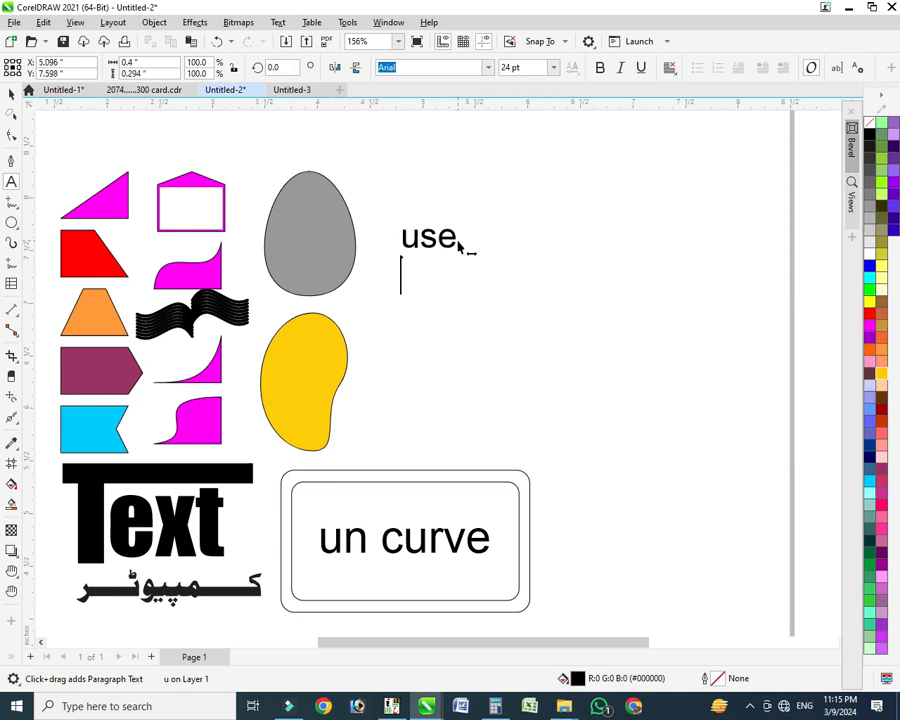
- Complete the text object with "of", "shape" and "Tool" on separate lines below "use"
type("of Sha")
key("BackSpace")
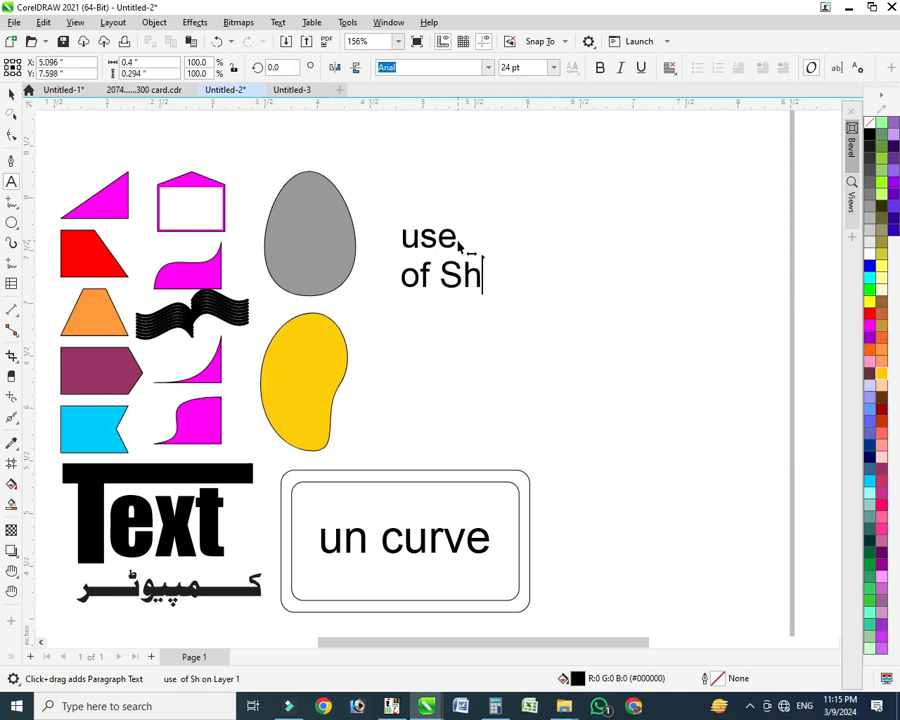
key("BackSpace")
type("shape")
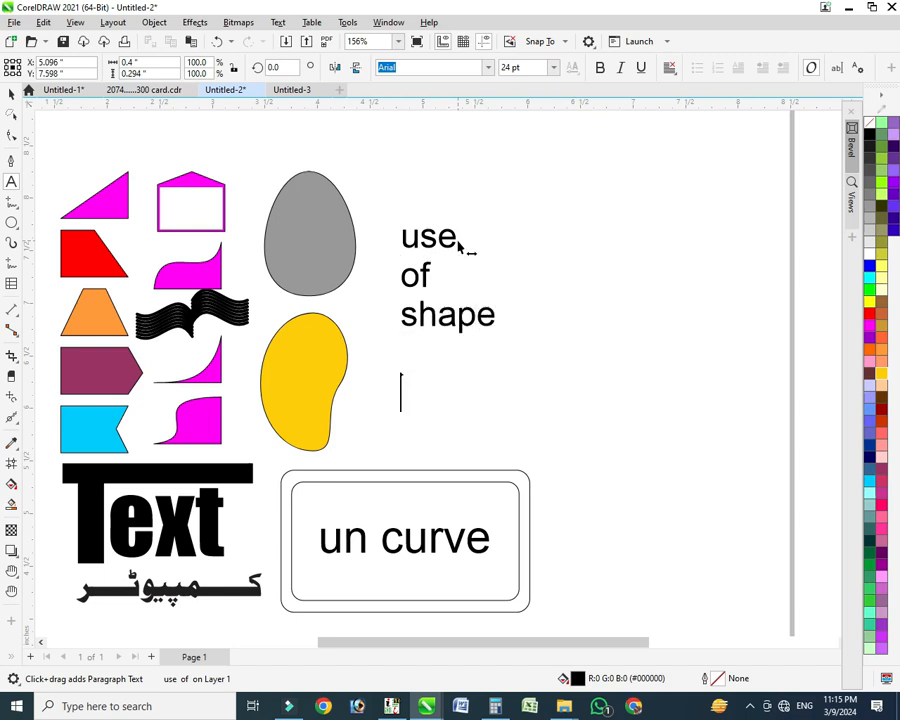
key("BackSpace")
type("T")
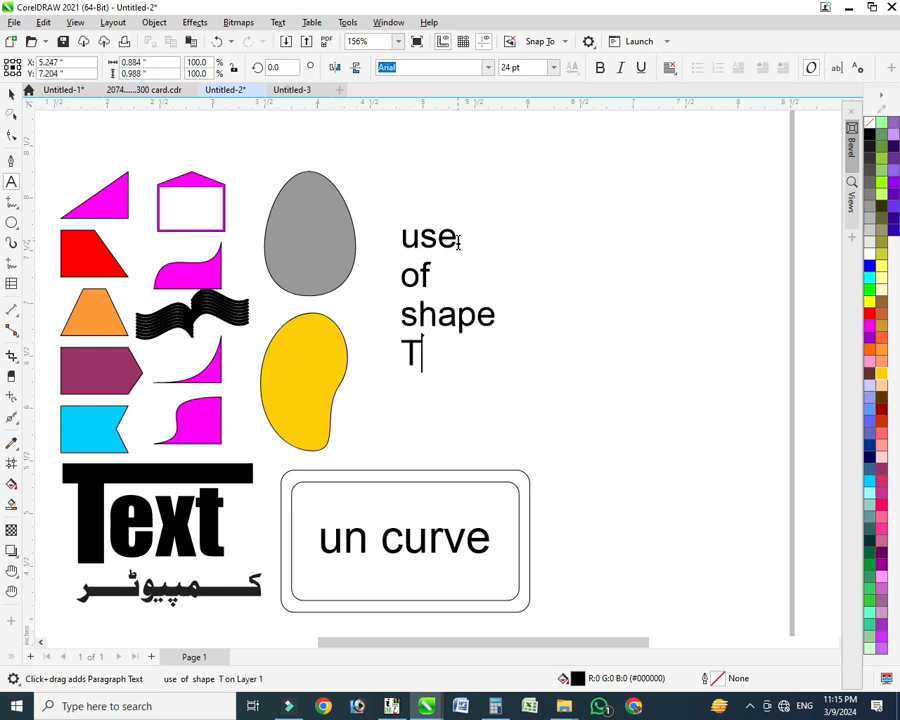
key("ctrl+space")
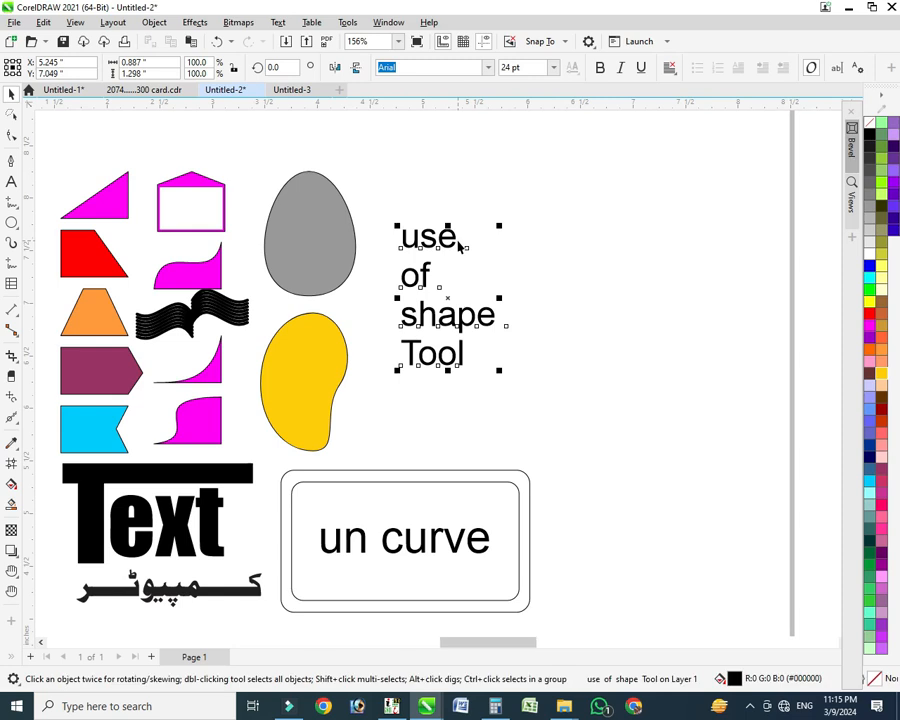
- Enlarge the "use of shape Tool" text to about 42.3 pt and nudge it down and right above the rounded frame
scroll(458, 242, "up", 1)
scroll(458, 245, "down", 4)
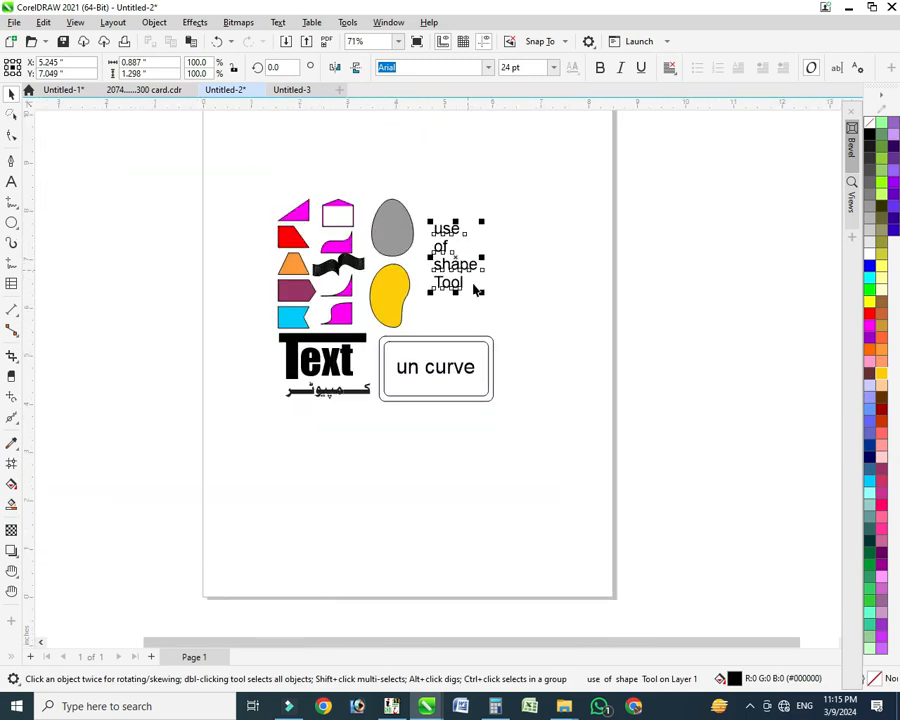
left_click_drag(483, 297, 501, 336)
key("Down")
key("Down")
key("Down")
key("Down")
key("Down")
key("Down")
key("Down")
key("Down")
key("Down")
key("Down")
key("Down")
key("Down")
key("Down")
key("Down")
key("Down")
key("Down")
key("Down")
key("Down")
key("Down")
key("Down")
key("Right")
key("Right")
key("Right")
- Set the "use of shape Tool" text to the Impact font and change its case to uppercase
left_click(489, 67)
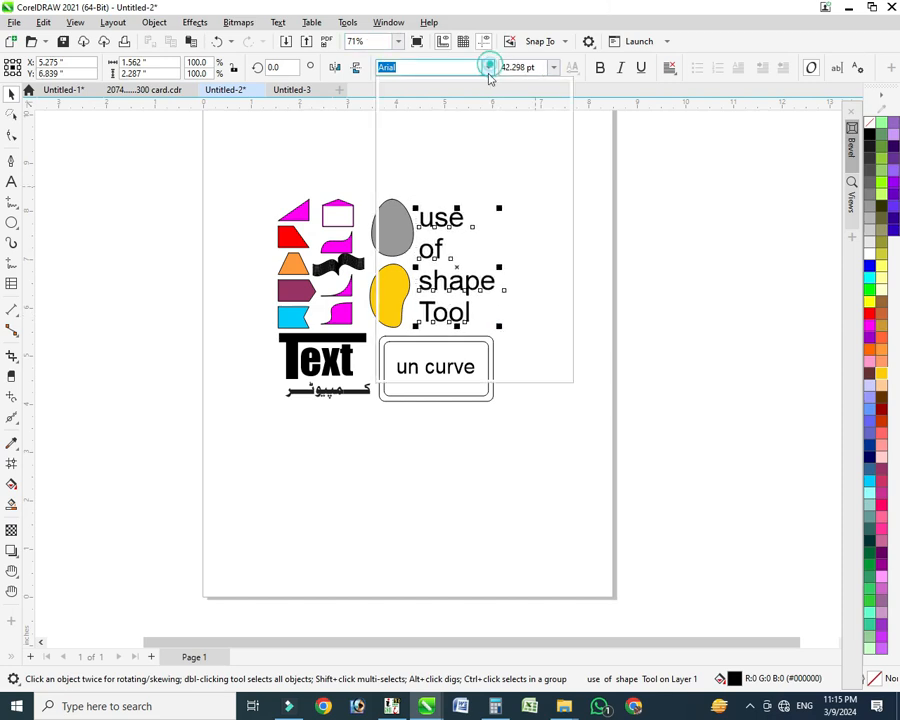
left_click(451, 108)
key("shift+F2")
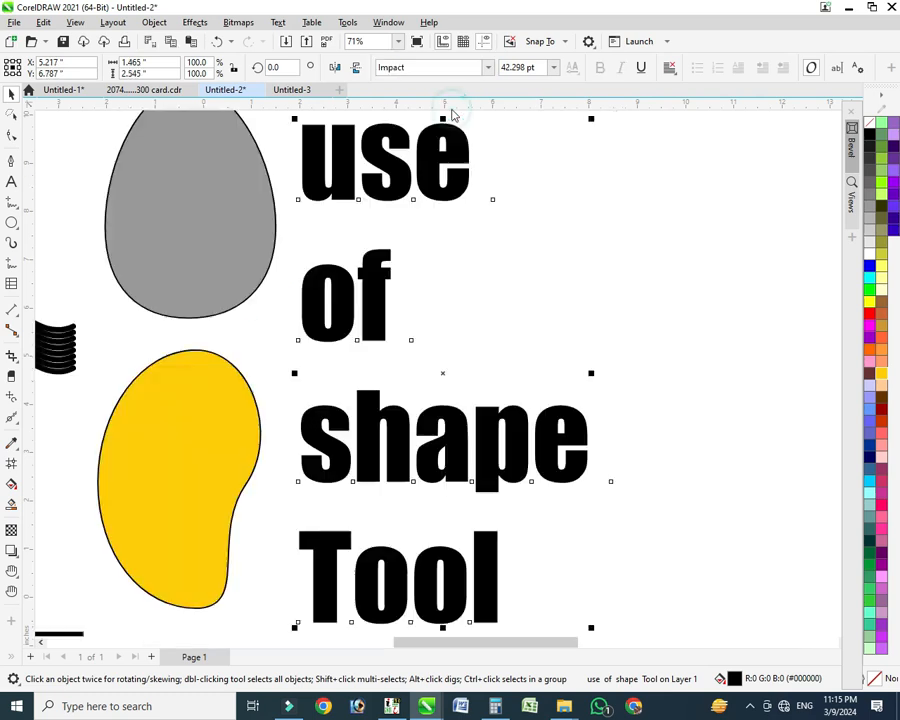
scroll(455, 121, "down", 1)
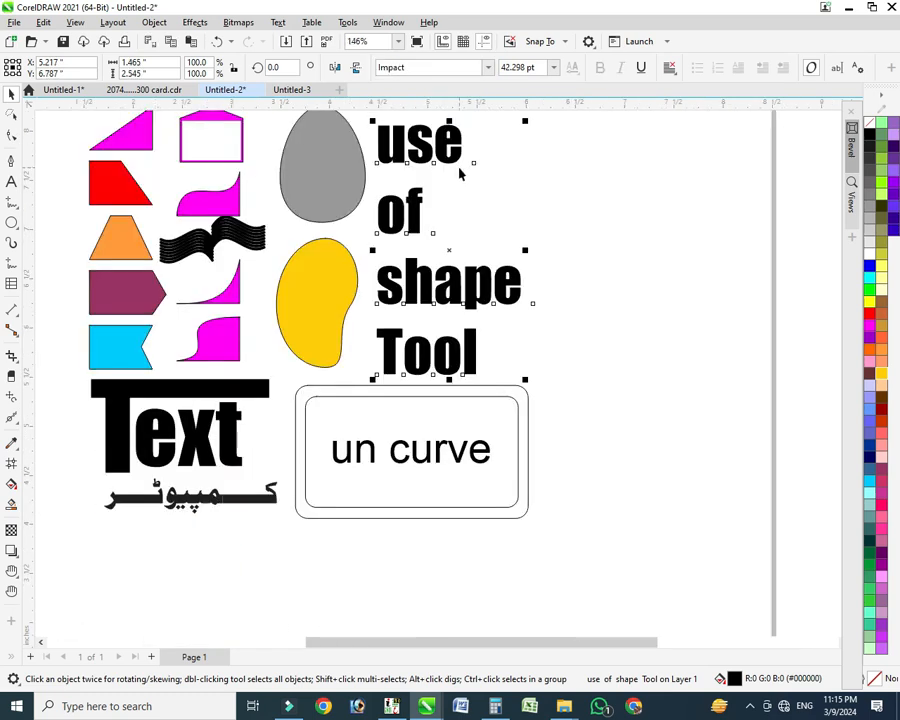
key("shift+F3")
key("Return")
key("shift+F2")
scroll(444, 186, "down", 1)
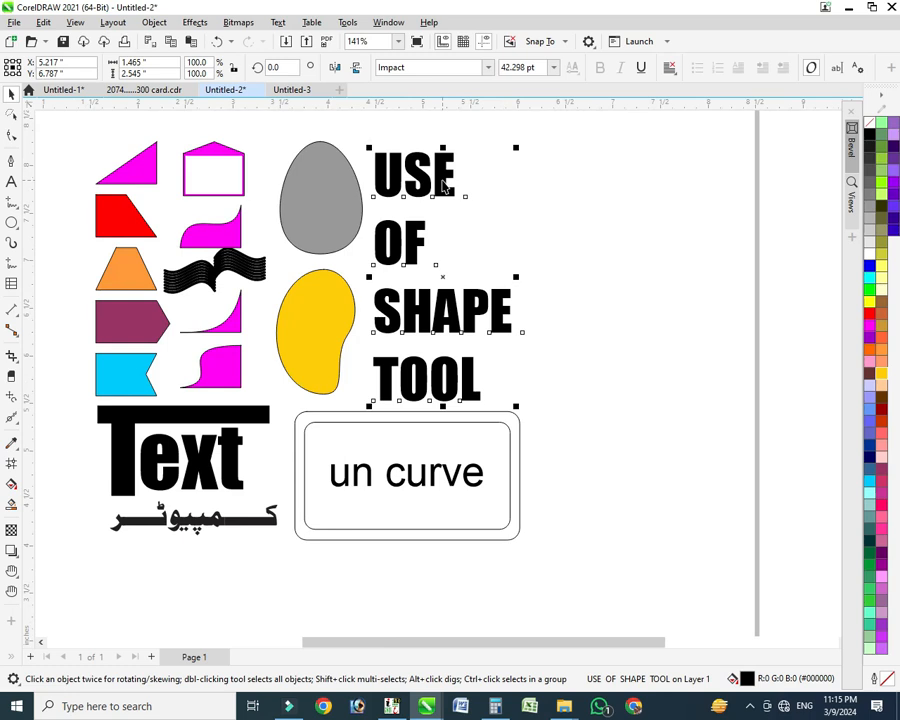
- Reduce the "USE OF SHAPE TOOL" text to about 40.3 pt and nudge it into the gap beside the ovals
key("shift+F2")
scroll(443, 180, "down", 2)
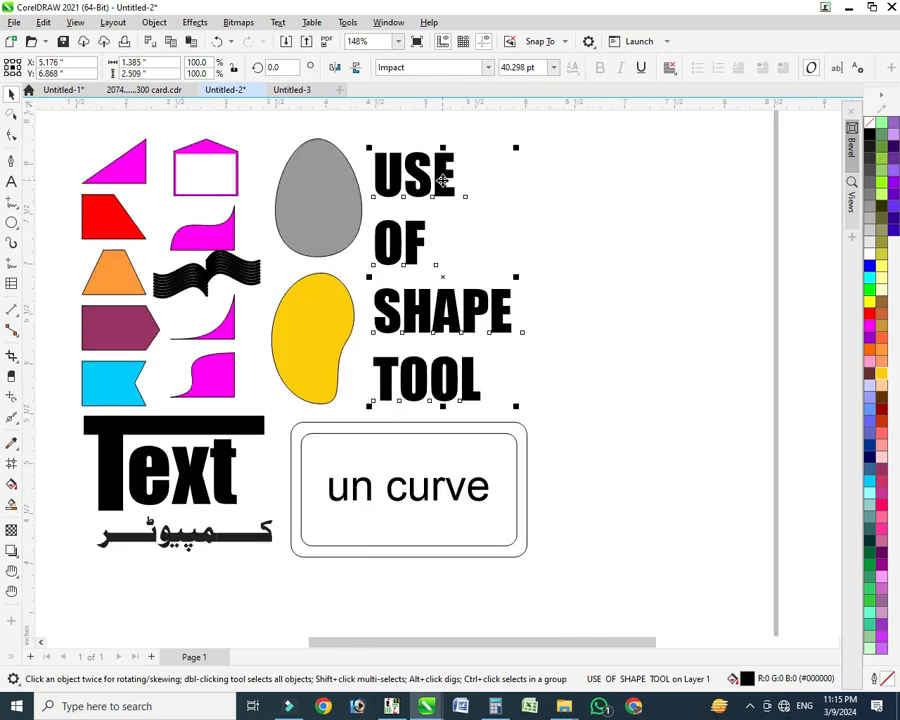
left_click_drag(443, 180, 445, 185)
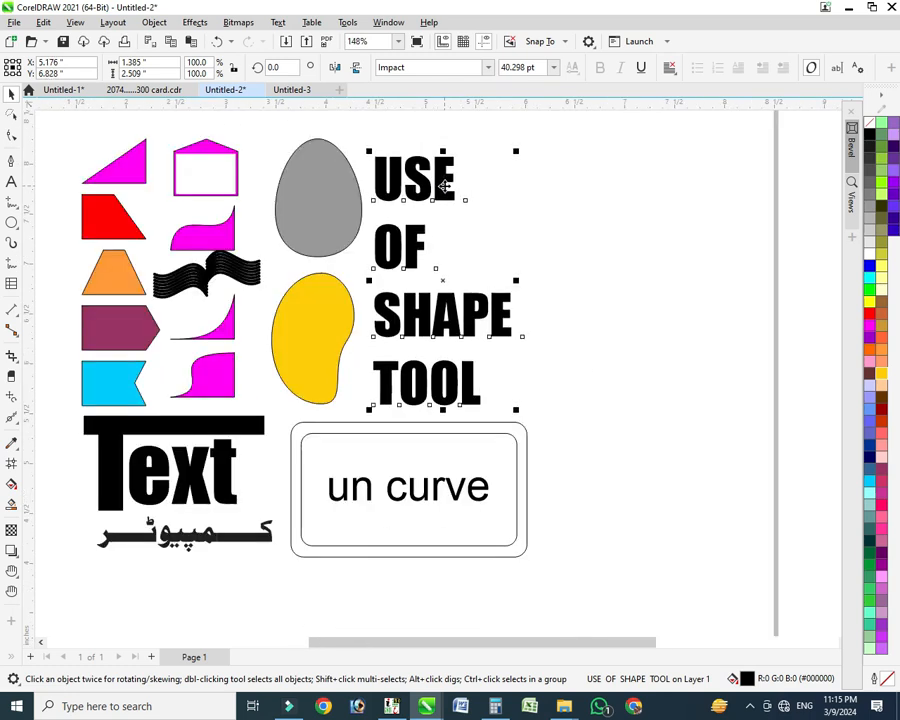
key("Right")
key("Right")
key("Right")
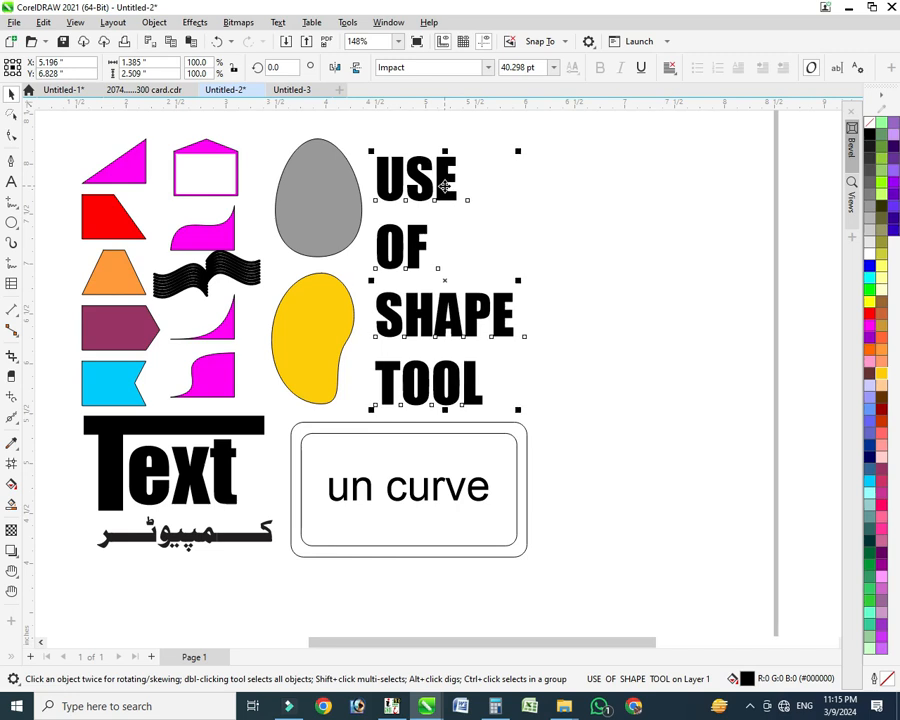
key("Down")
key("Down")
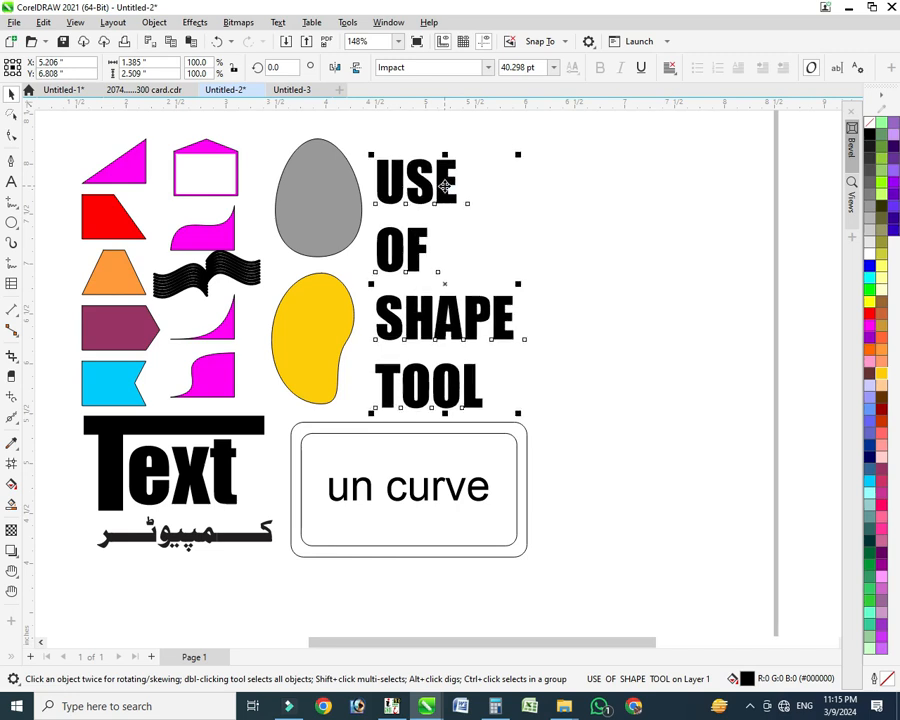
key("Up")
key("Down")
key("Down")
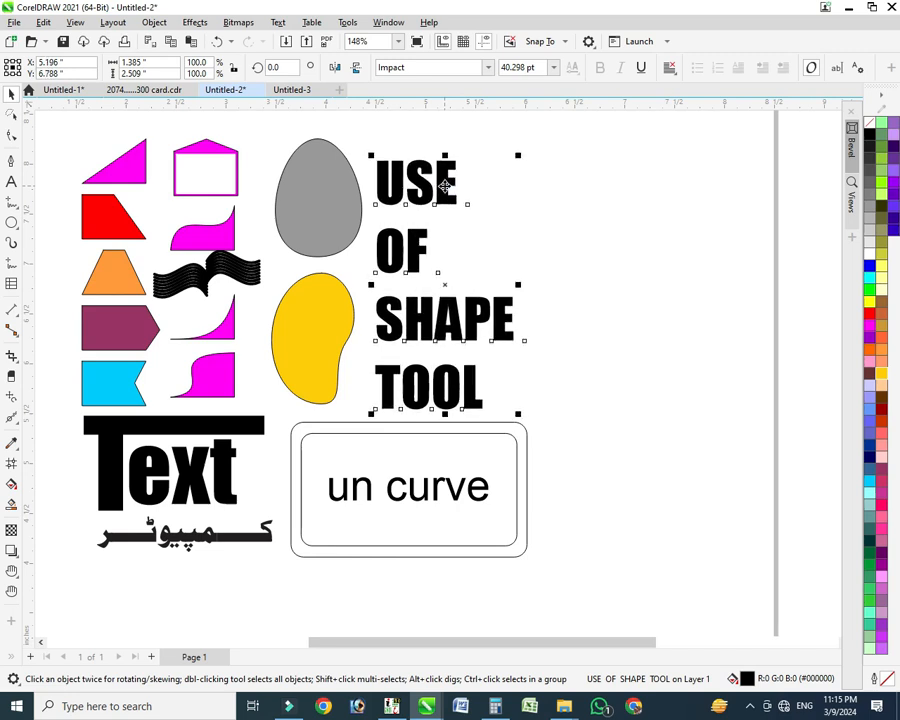
- Fill the "USE OF SHAPE TOOL" text red and group it with all the other objects on the page
left_click(872, 320)
scroll(612, 222, "up", 1)
scroll(712, 258, "down", 3)
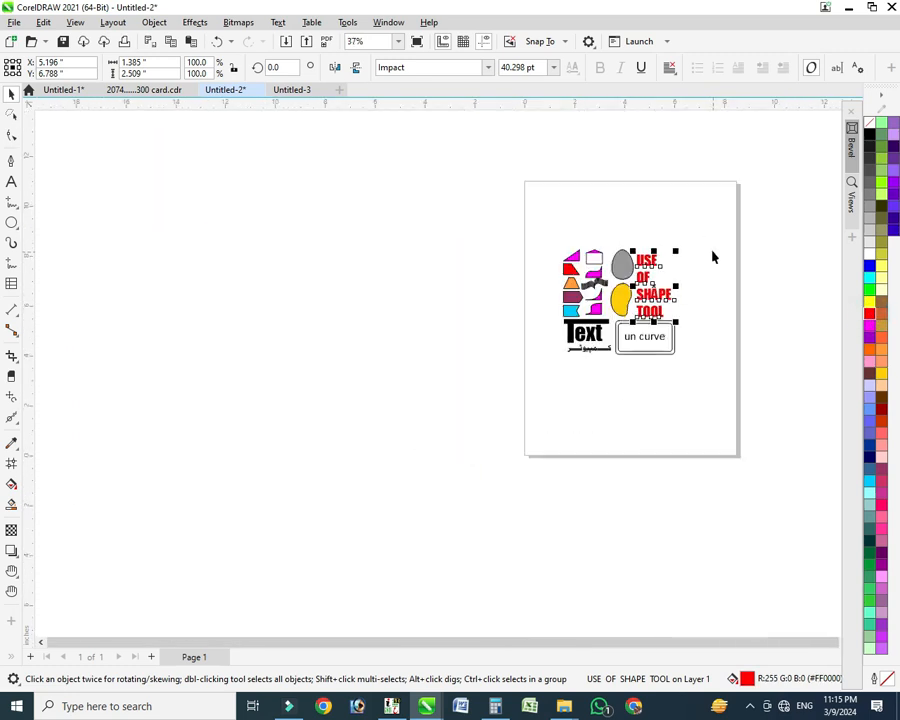
left_click_drag(777, 211, 330, 455)
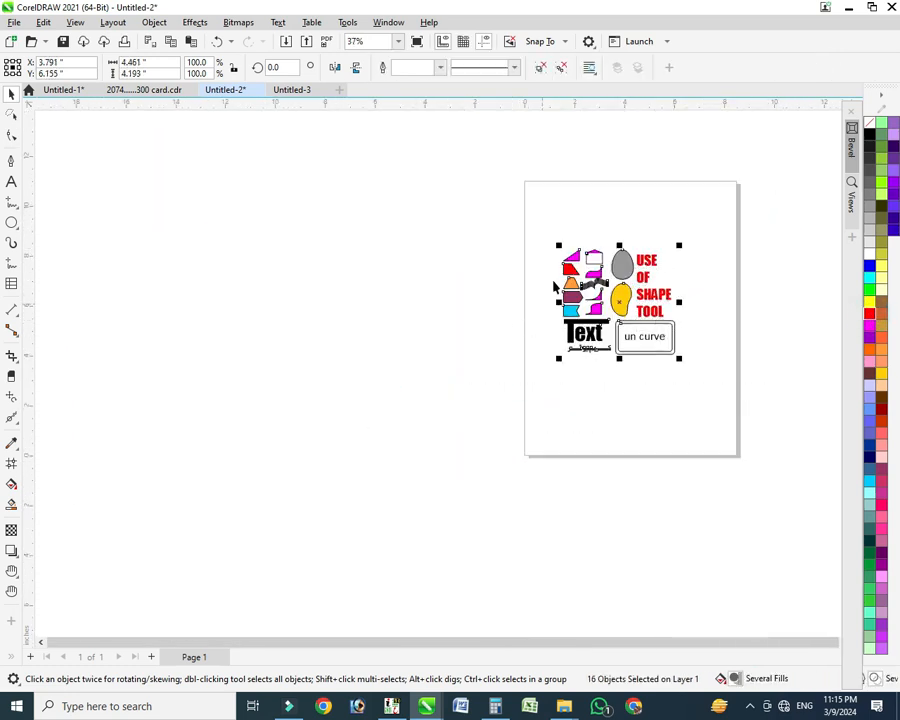
key("ctrl+g")
key("shift+F2")
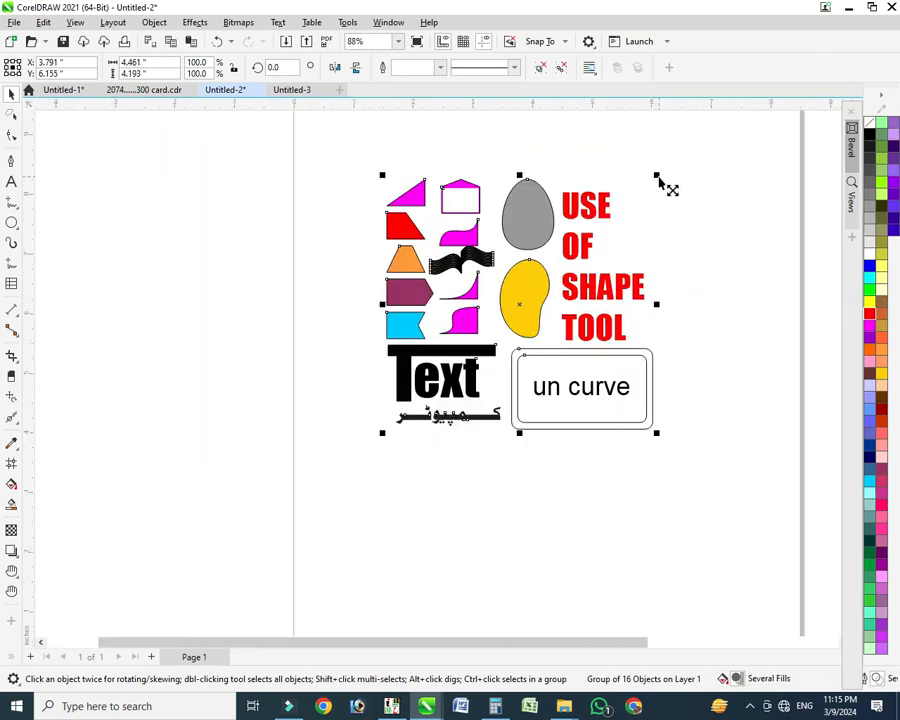